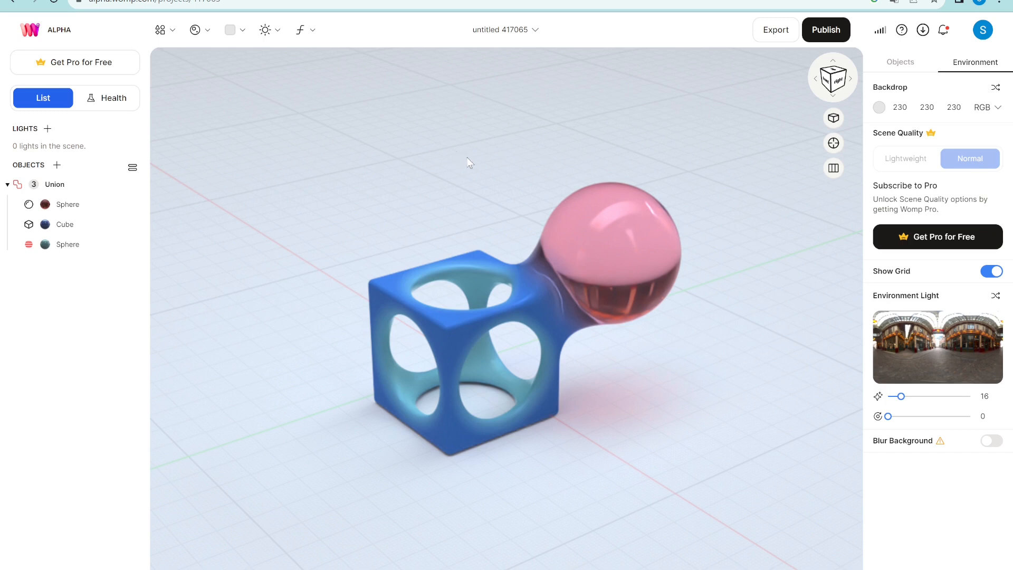
left_click(174, 32)
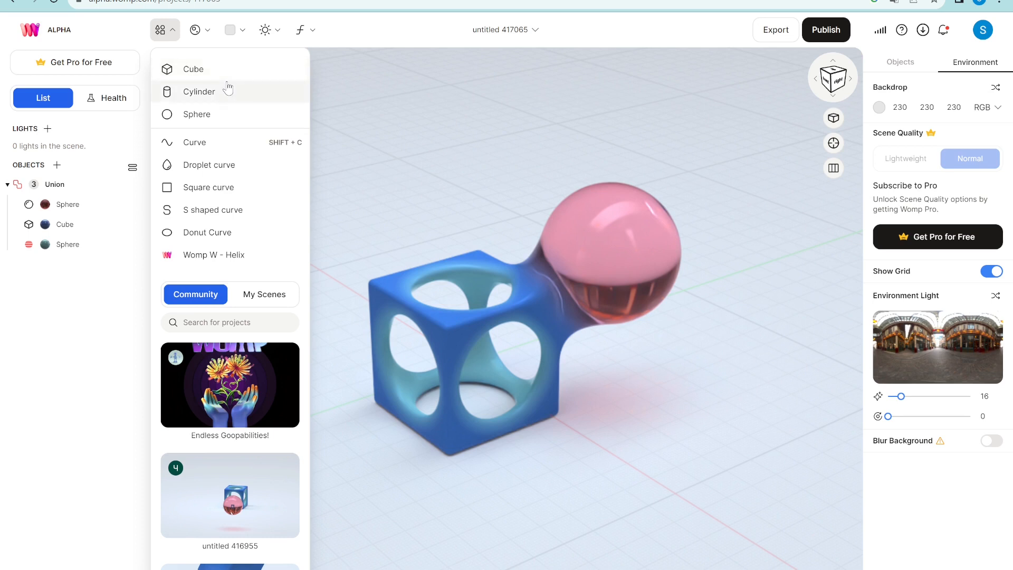
left_click(365, 75)
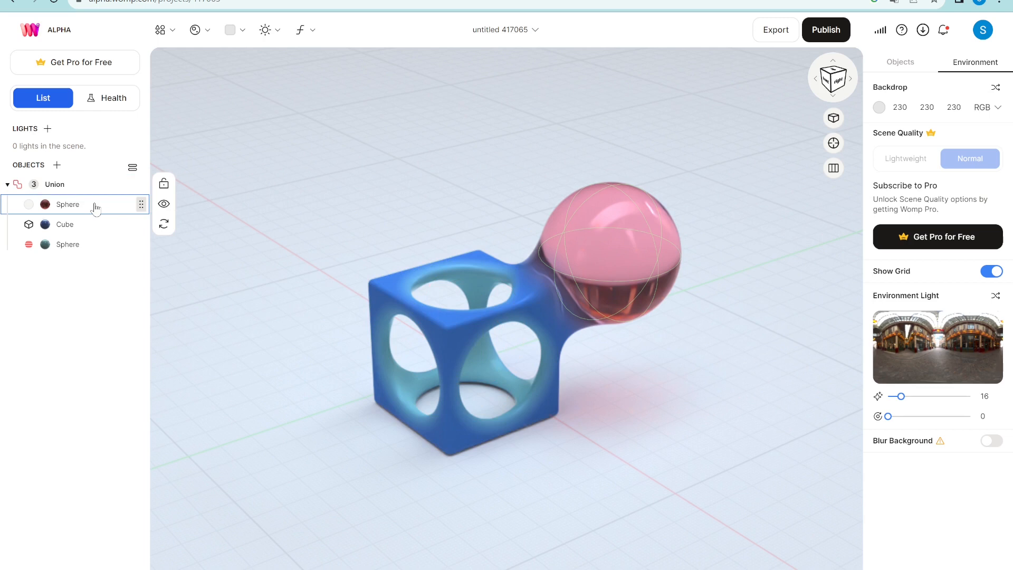
left_click(8, 184)
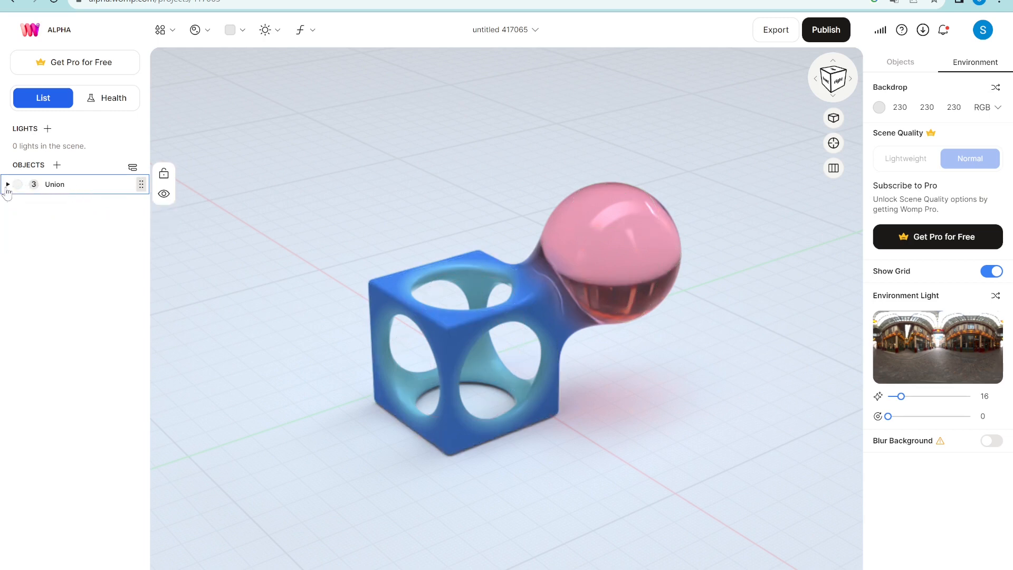
left_click(8, 185)
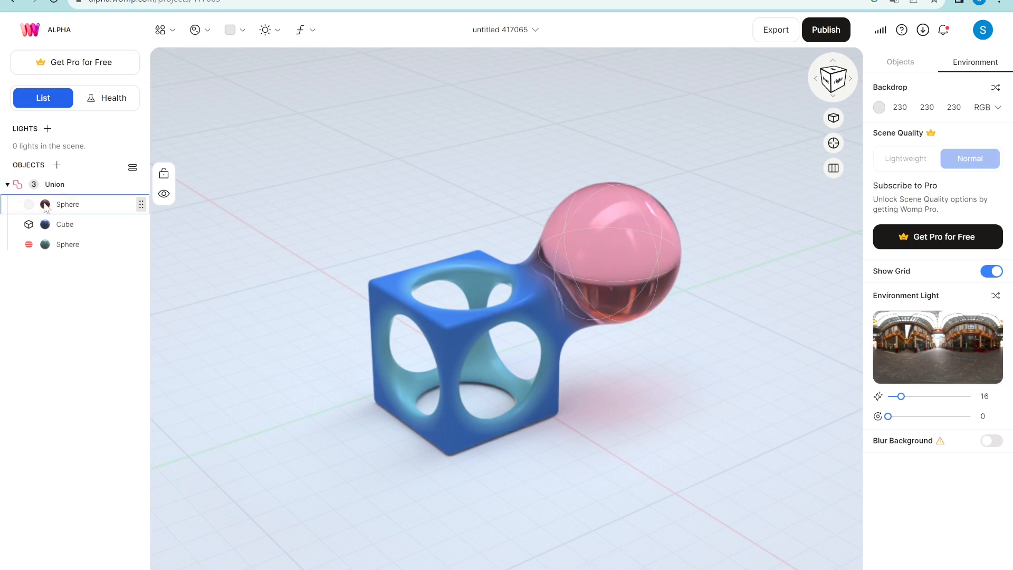
- Select the whole Union, move it to about Z -77.38 and scale it up to about 219 × 199 × 182
left_click(75, 210)
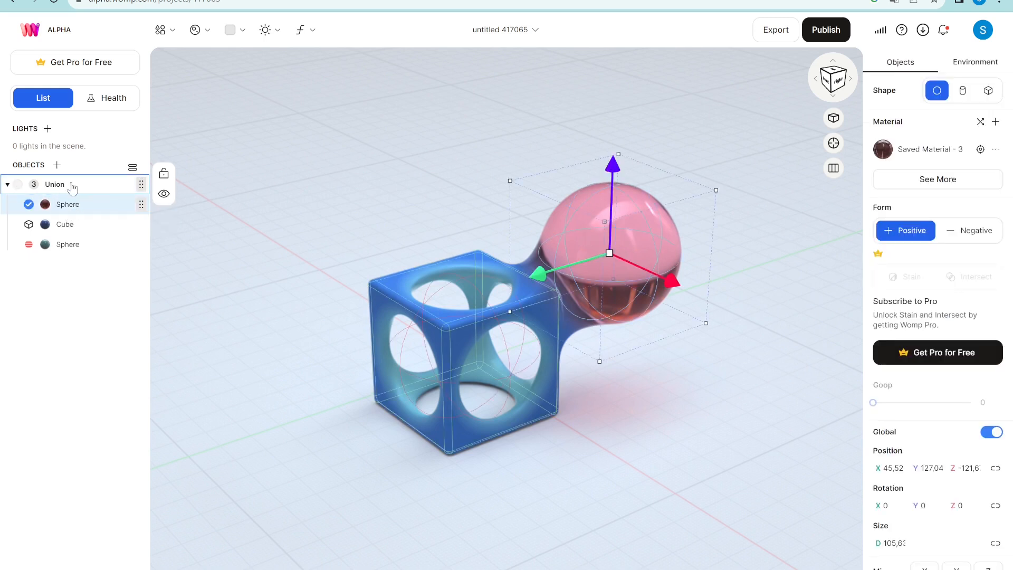
left_click(73, 188)
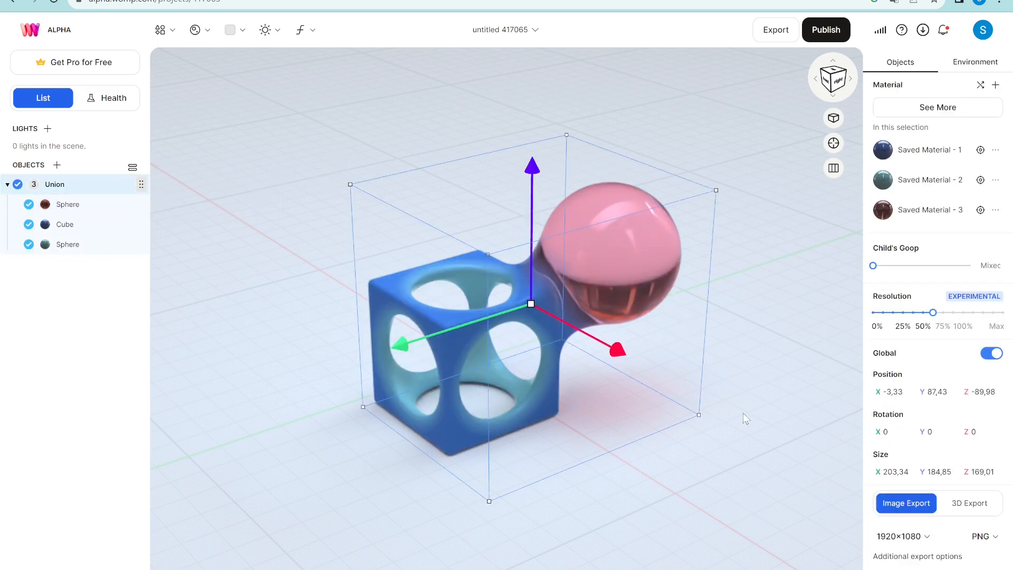
mouse_move(620, 356)
left_mouse_down()
mouse_move(709, 404)
mouse_move(602, 362)
left_mouse_up()
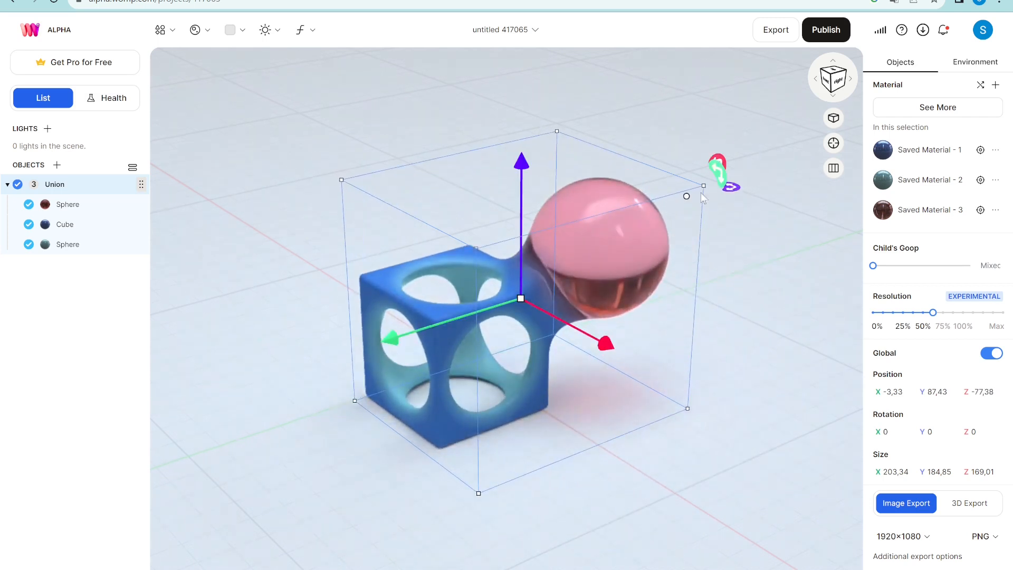
left_click_drag(626, 156, 640, 132)
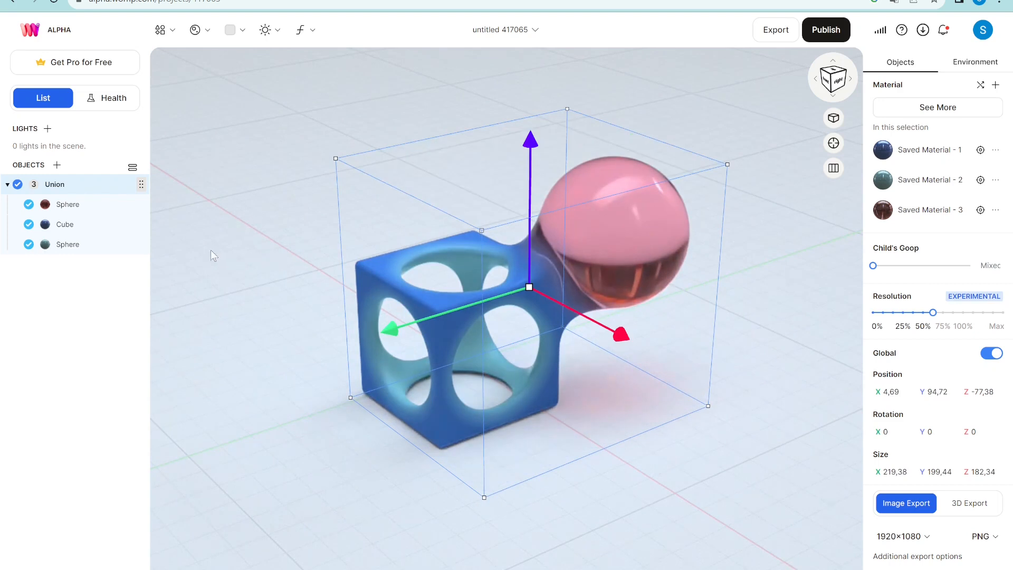
left_click(96, 290)
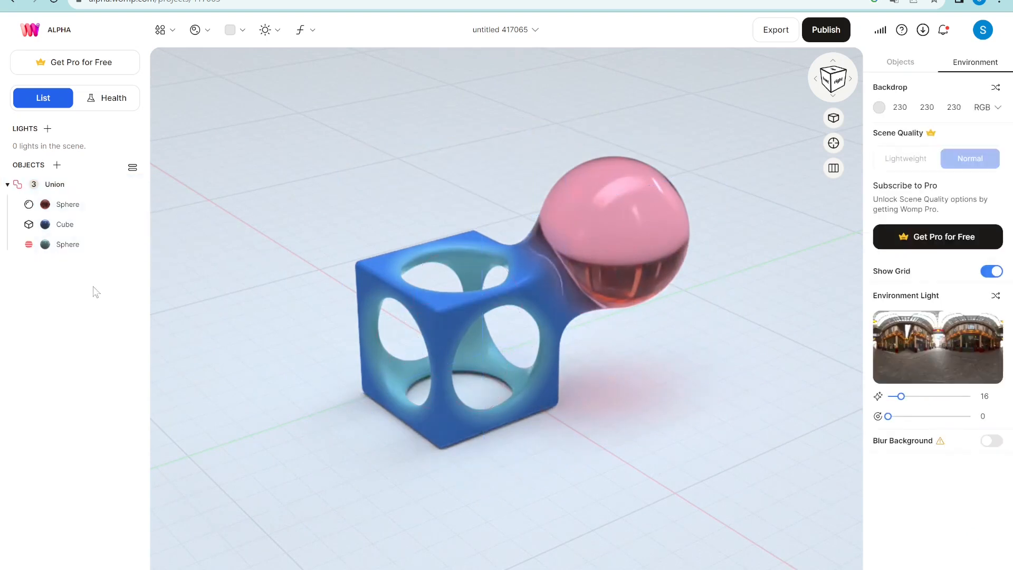
- Add a 100 × 100 × 100 cube on the ground in front of the union at about X 0, Y 50, Z -254.7
left_click(161, 32)
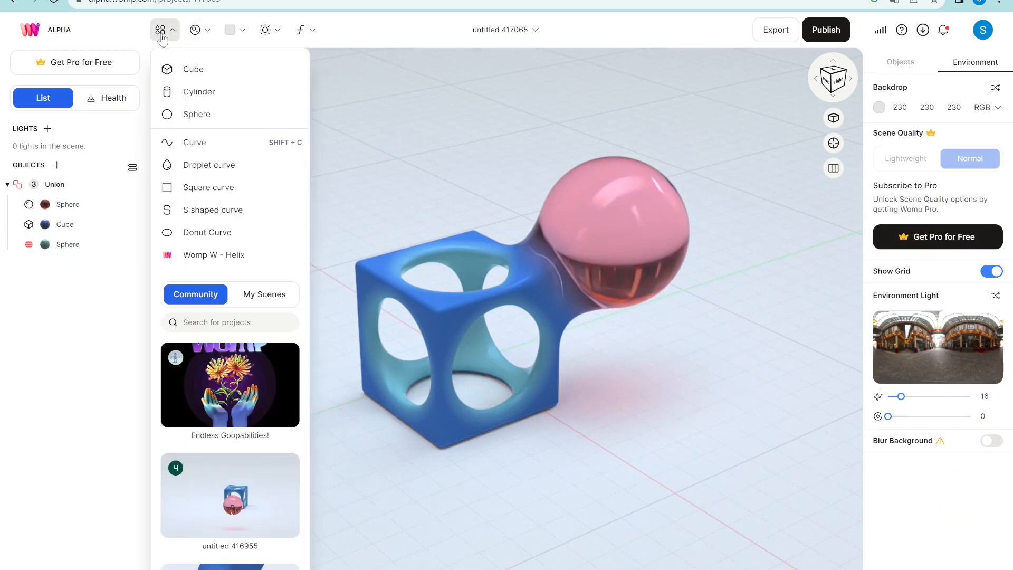
left_click(183, 71)
left_click_drag(519, 333, 797, 423)
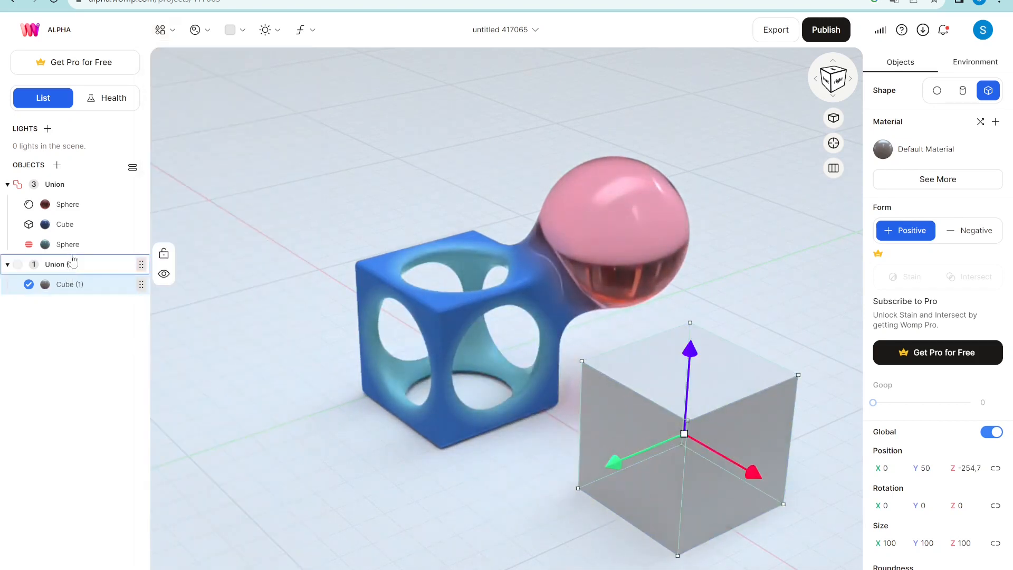
- Try moving the blue cube out of its union in the object list, and undo the move
left_click_drag(65, 224, 64, 183)
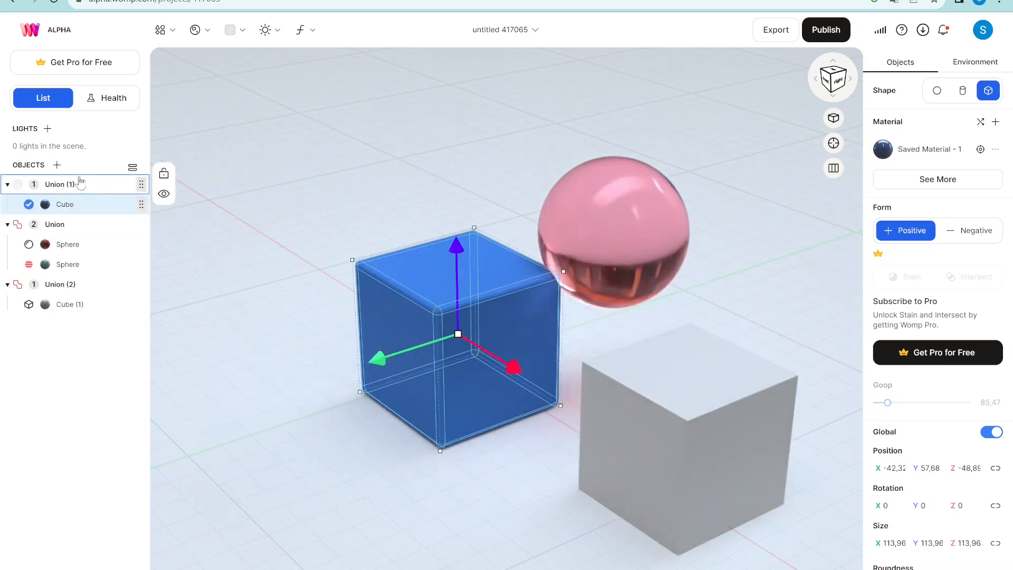
key("ctrl+z")
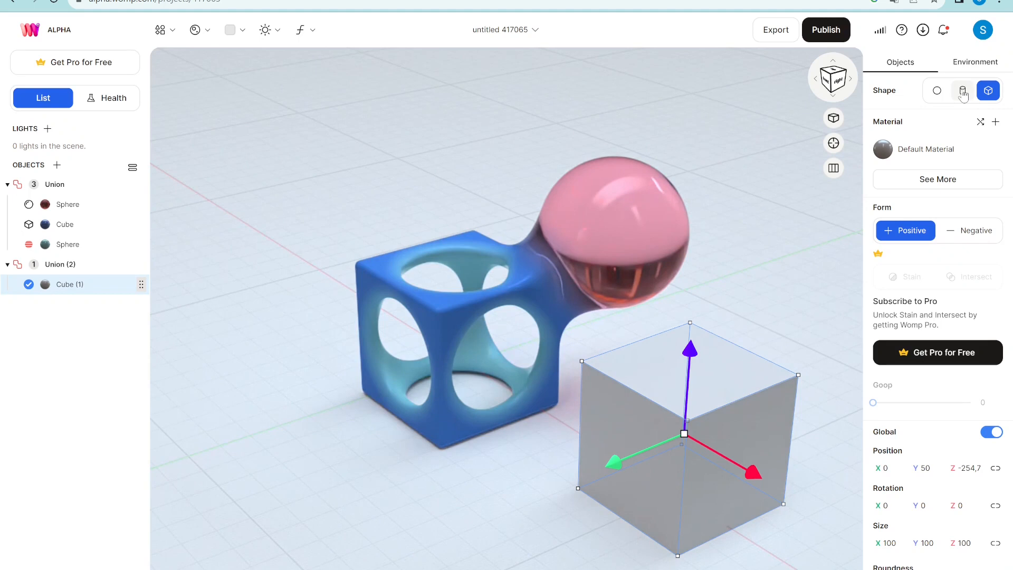
- Switch the new grey cube's shape to a sphere and from there to a cylinder
left_click(963, 92)
left_click(938, 97)
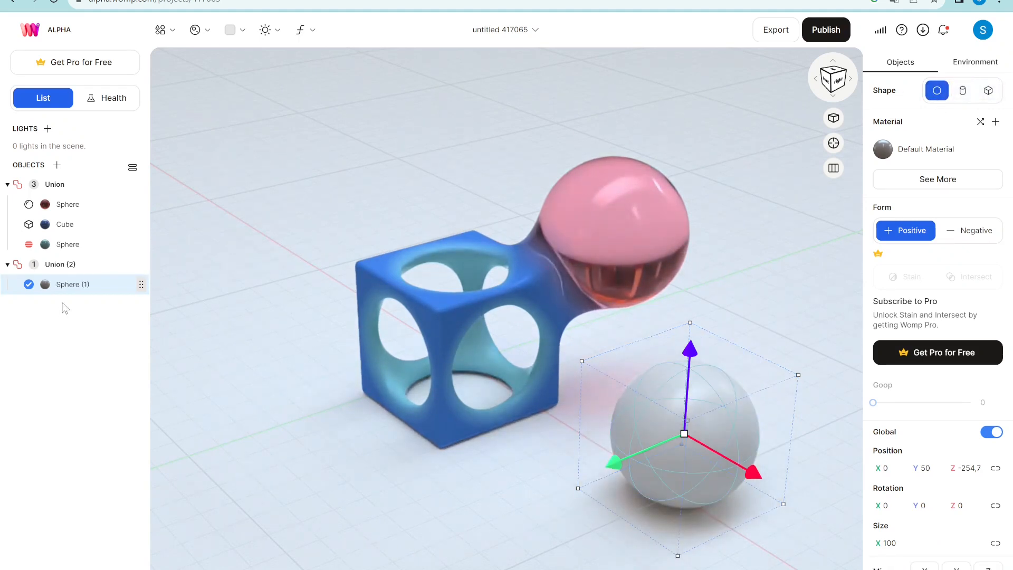
mouse_move(72, 289)
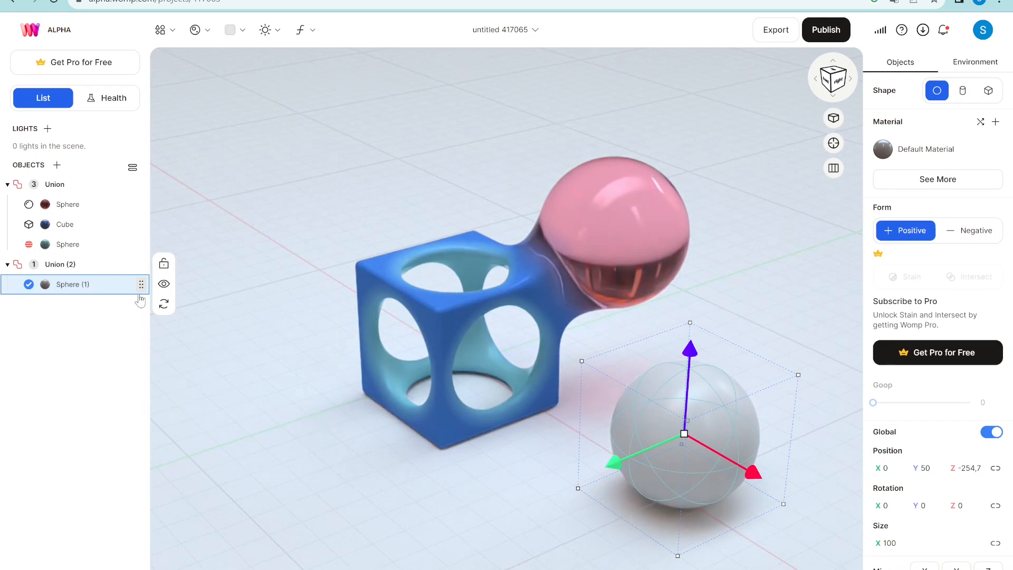
left_click(166, 309)
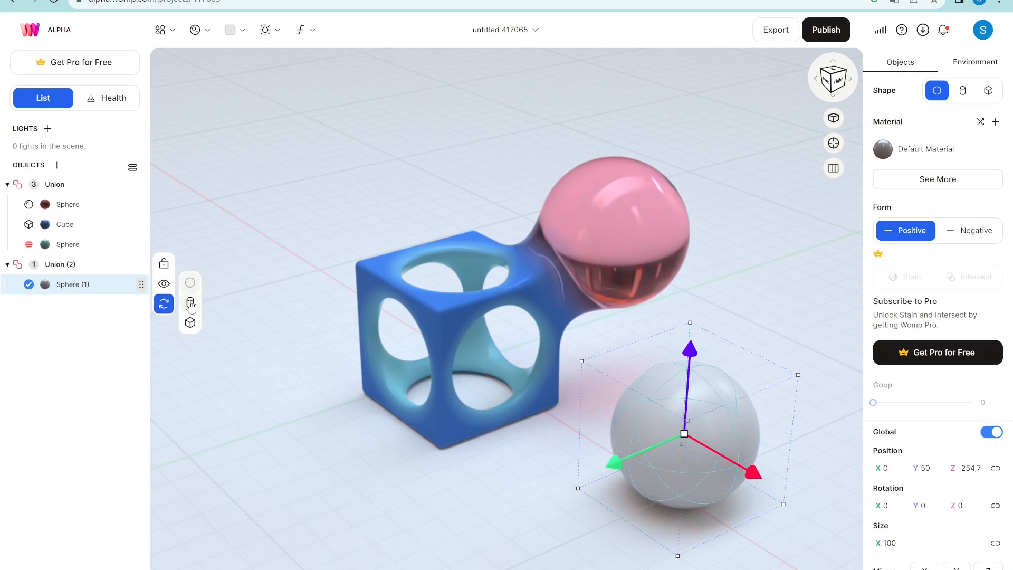
left_click(190, 303)
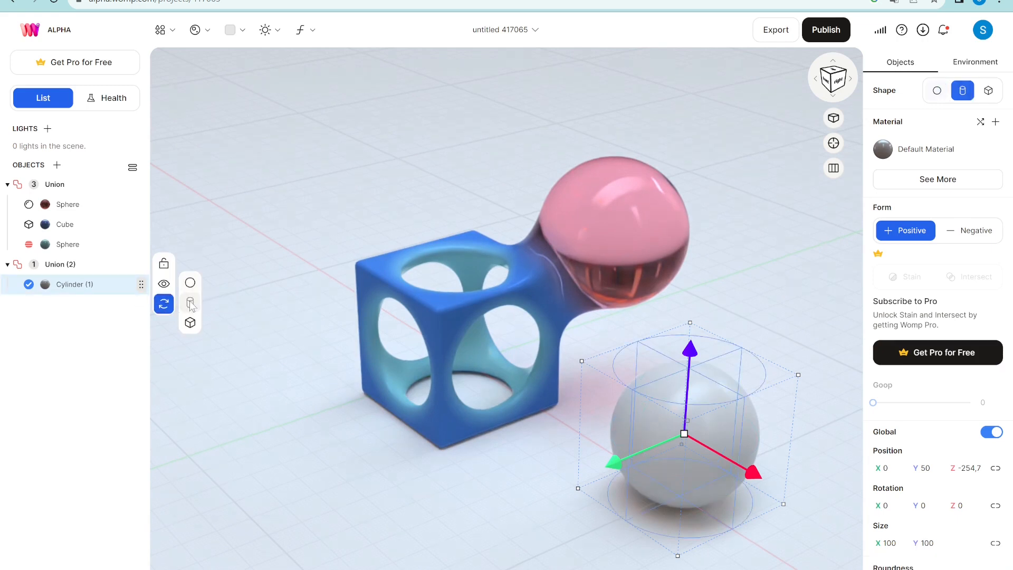
- Replace the new grey cylinder with a sphere and deselect it
left_click(141, 286)
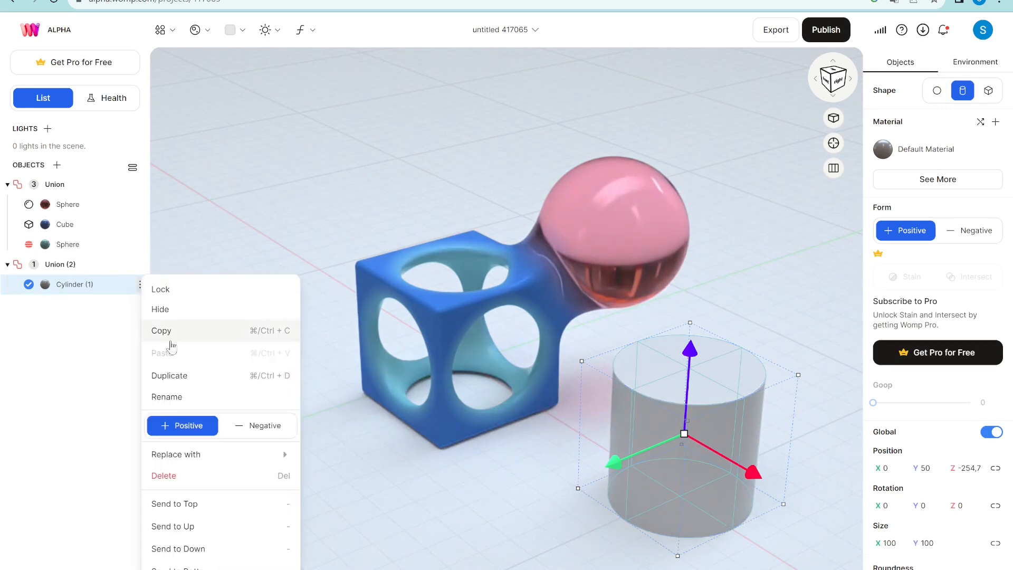
mouse_move(202, 464)
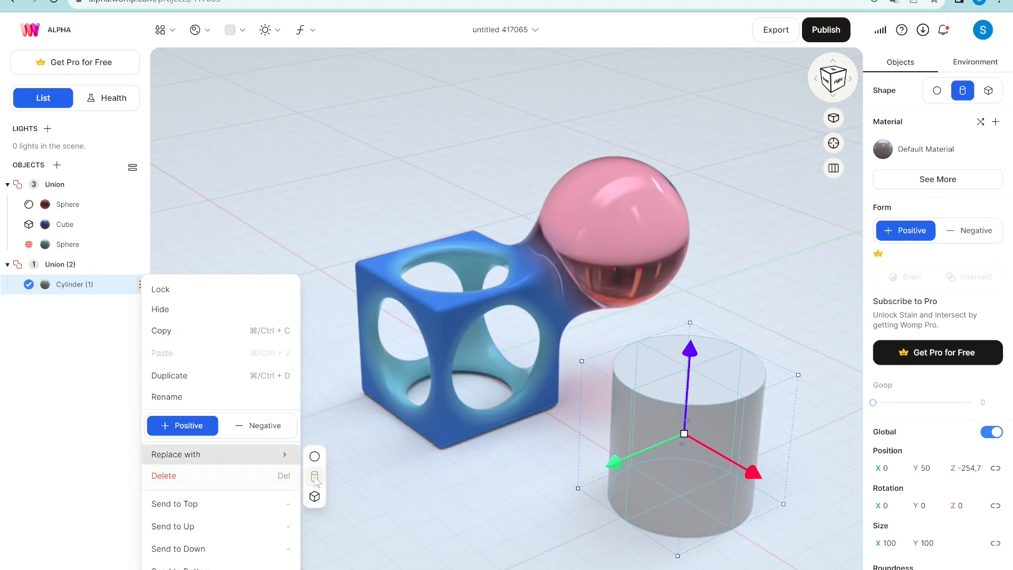
left_click(315, 457)
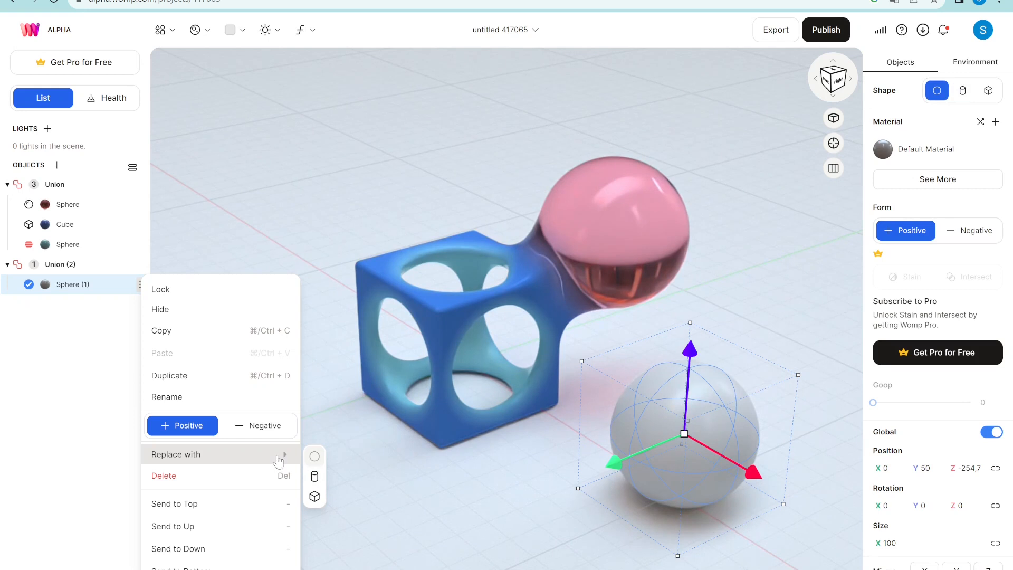
left_click(100, 303)
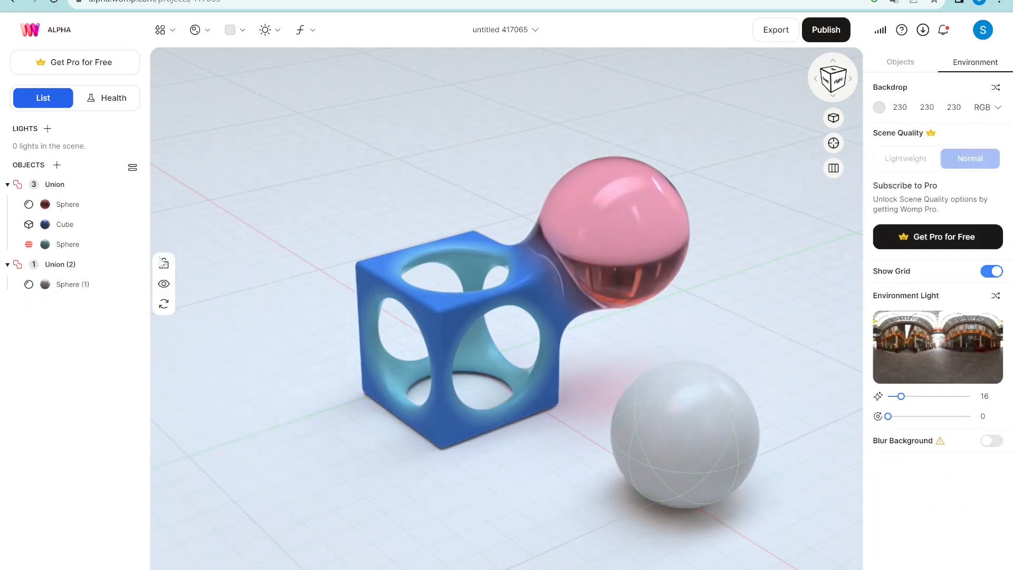
- Select the new grey sphere, lock it and unlock it again
right_click(127, 287)
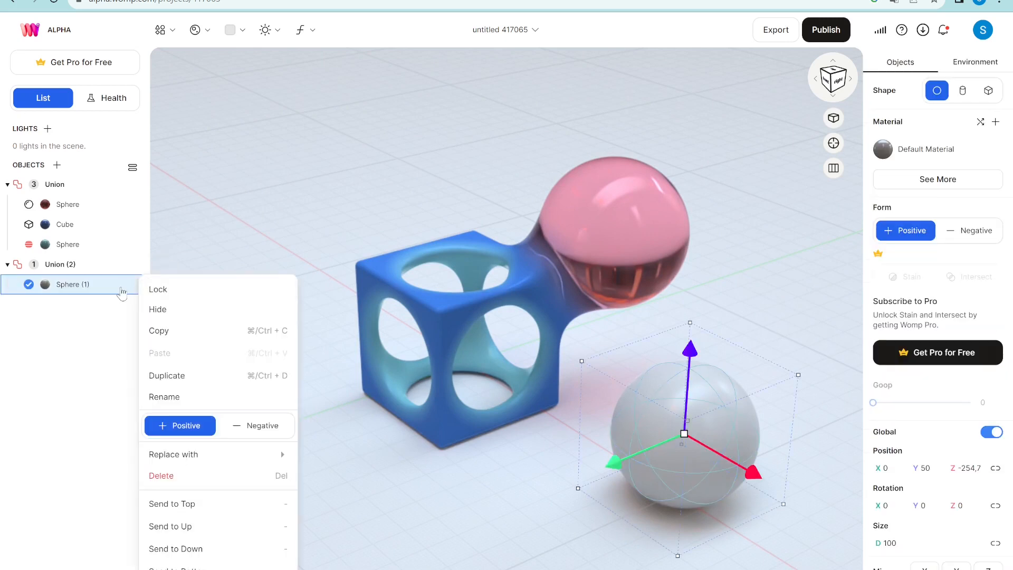
left_click(136, 289)
left_click(165, 265)
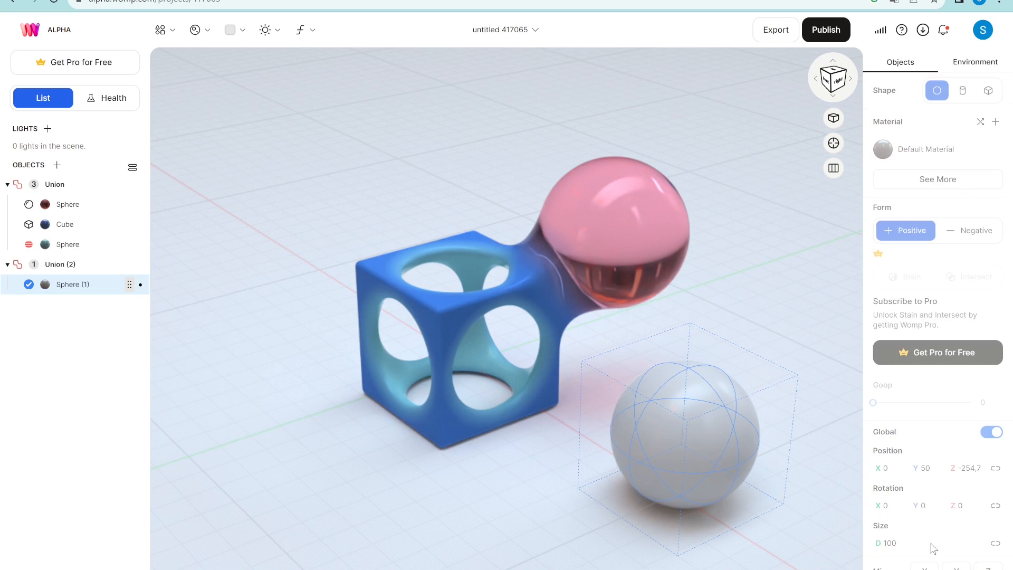
mouse_move(143, 289)
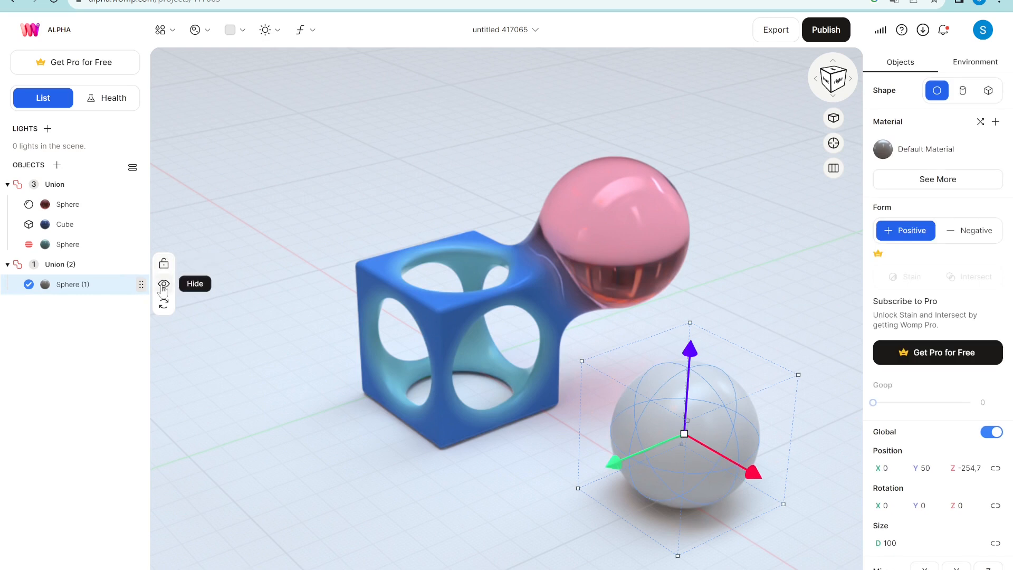
- Hide the grey sphere and show it again, repeating this with the Hide option among the object's actions
left_click(164, 285)
left_click(164, 287)
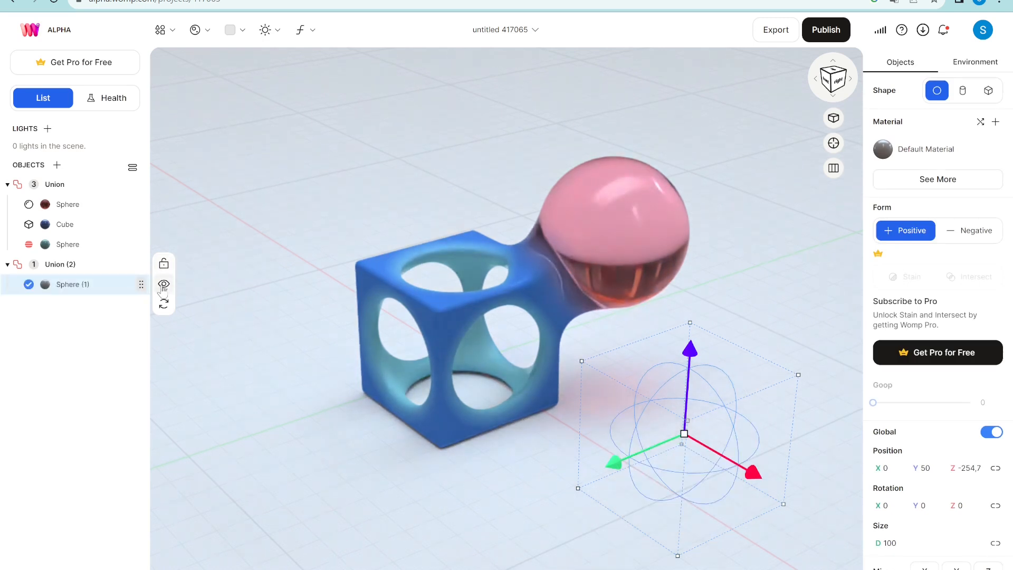
left_click(142, 285)
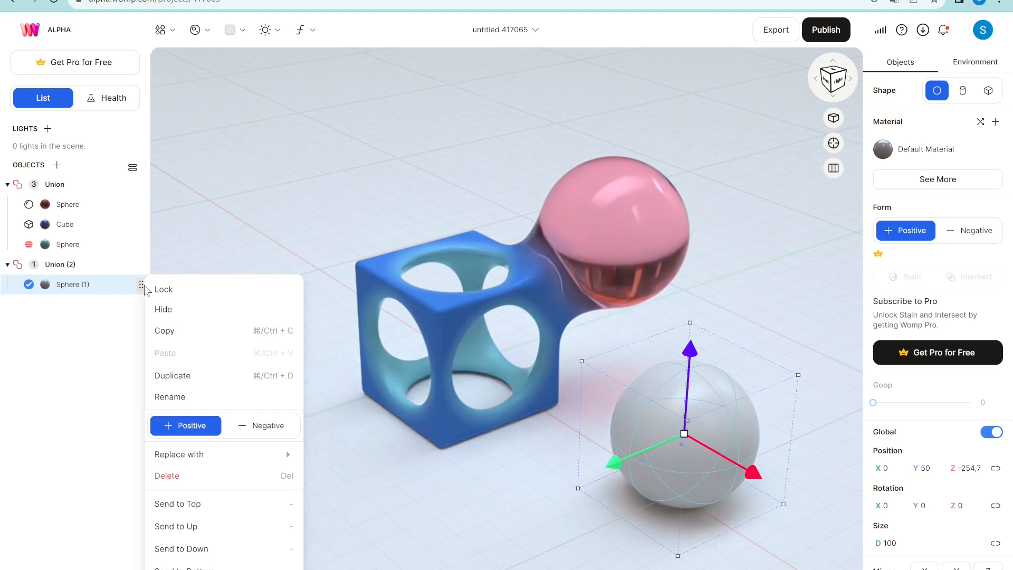
left_click(163, 311)
left_click(163, 312)
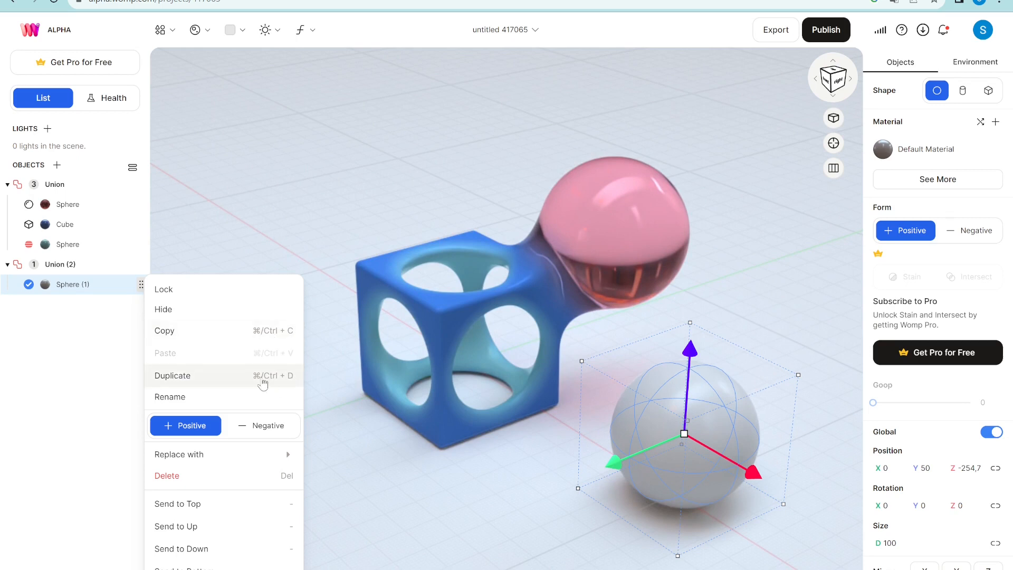
- Duplicate the grey sphere and move the copy away from the original along the X axis
left_click(233, 377)
left_click_drag(612, 464, 442, 495)
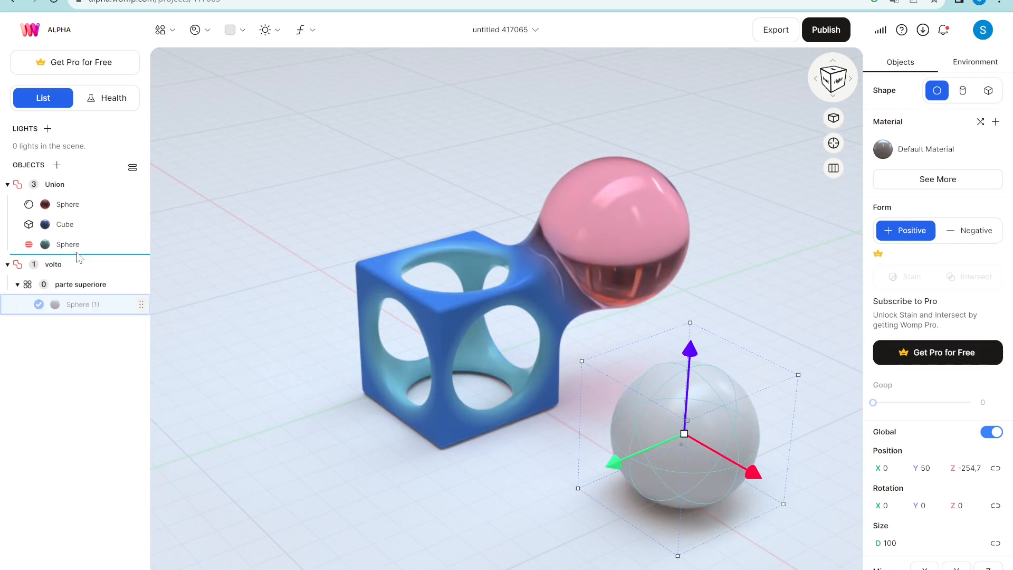
- Move Sphere (1) out of the "parte superiore" group into the first Union, below its last sphere
left_click_drag(78, 258, 76, 260)
- Send Sphere (1) to the top of the Union's object order and undo the reordering
right_click(76, 264)
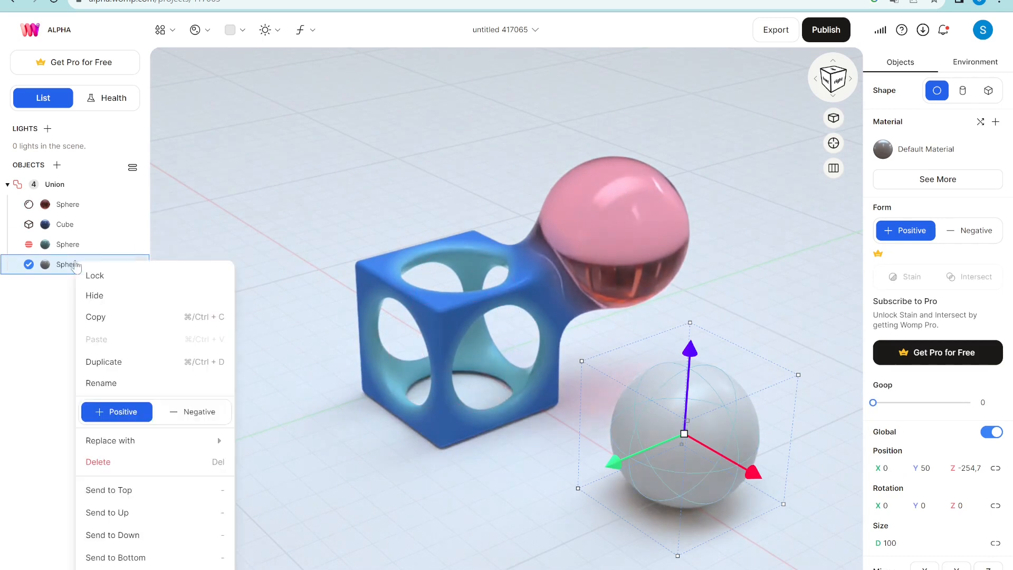
left_click(129, 490)
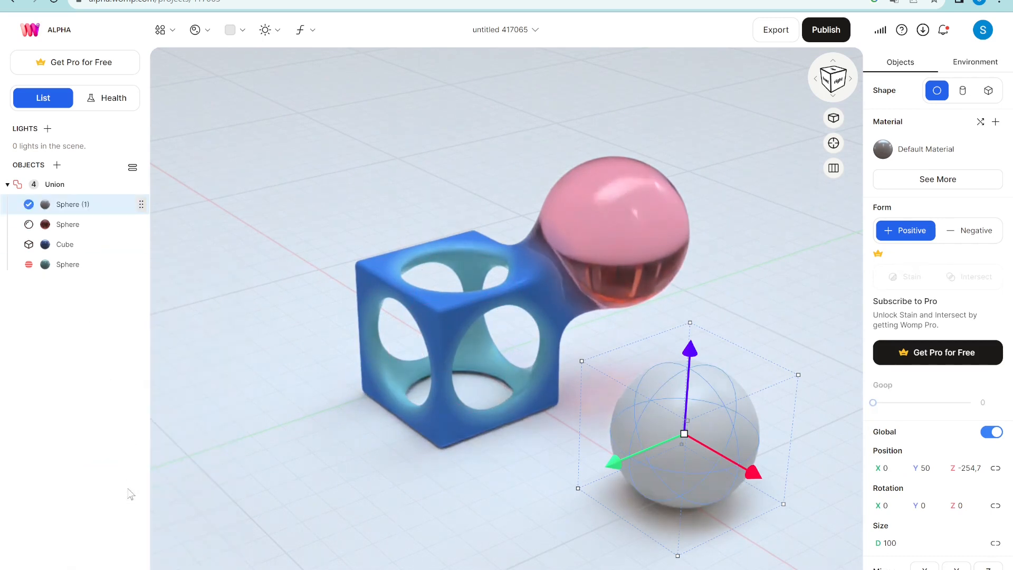
key("ctrl+z")
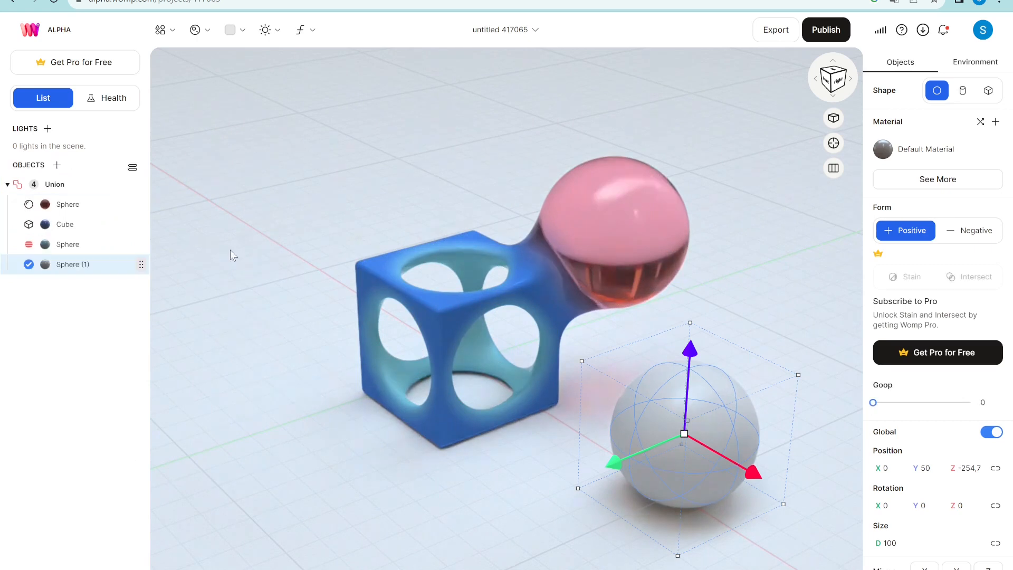
- Send Sphere (1) one place up in the Union's object order and one place back down
right_click(91, 268)
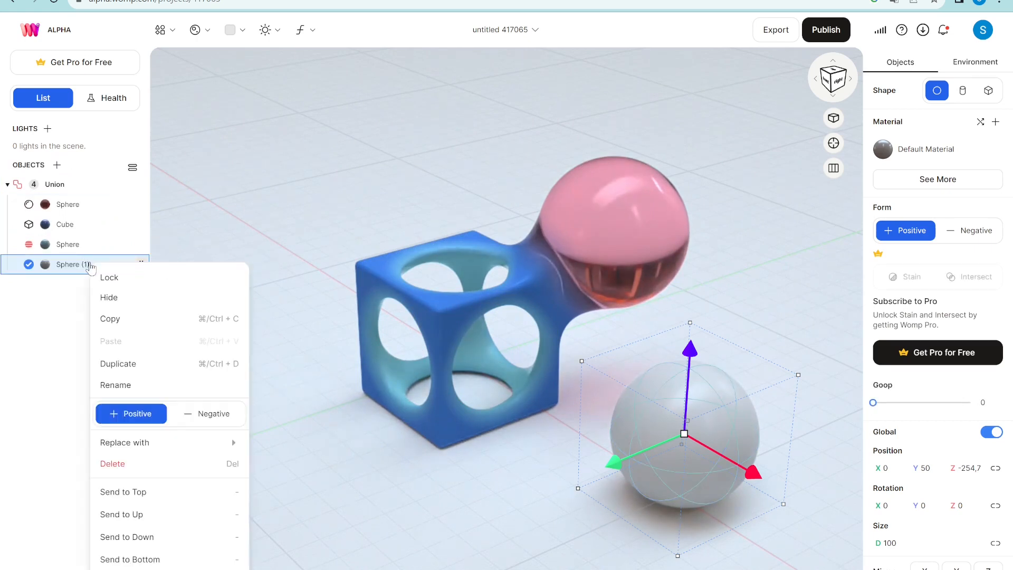
left_click(152, 520)
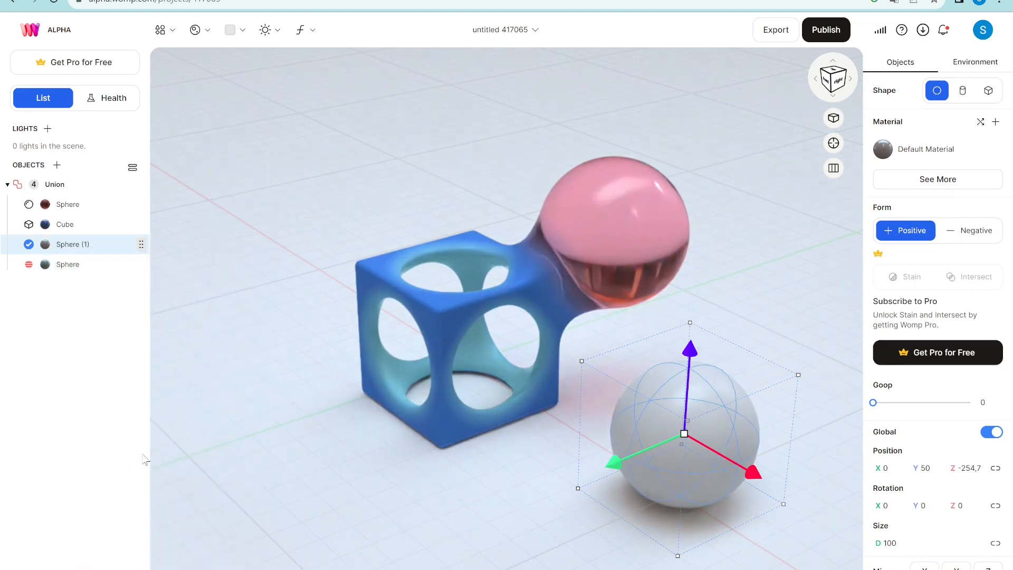
right_click(100, 257)
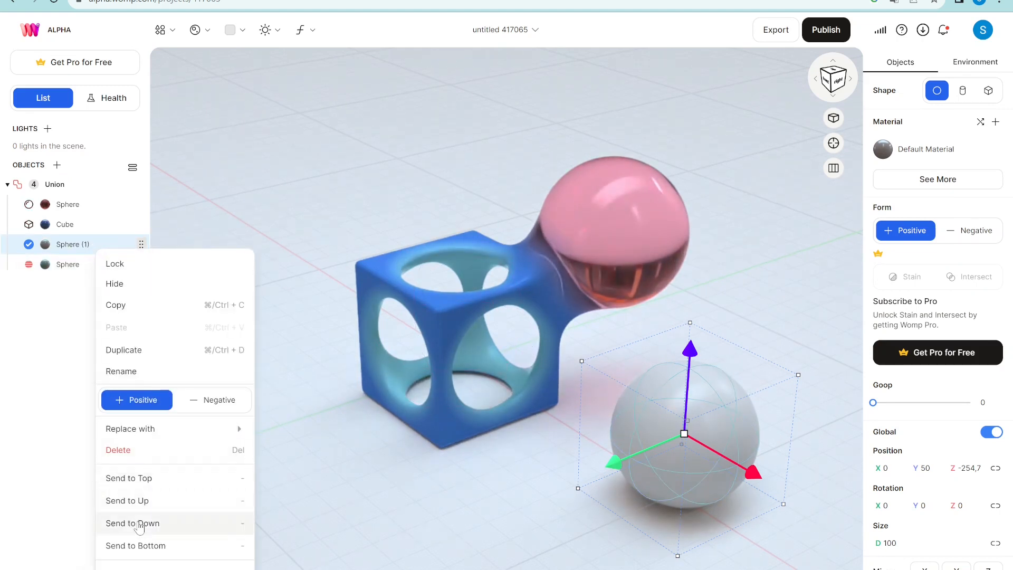
left_click(139, 524)
- Move Sphere (1) out of the Union into a separate union of its own
mouse_move(91, 271)
left_mouse_down()
mouse_move(100, 199)
mouse_move(83, 270)
mouse_move(85, 259)
left_mouse_up()
right_click(85, 265)
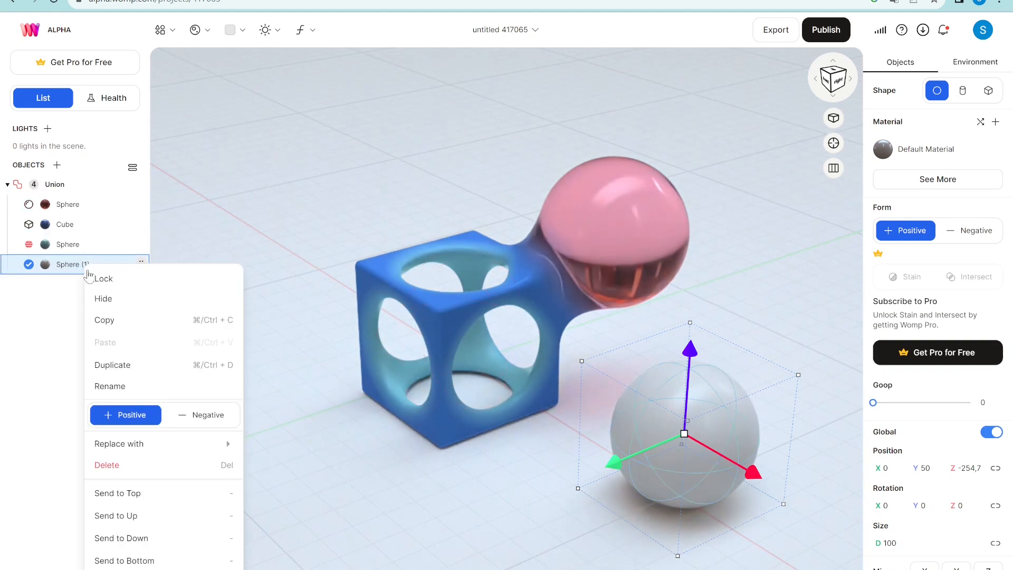
left_click(113, 537)
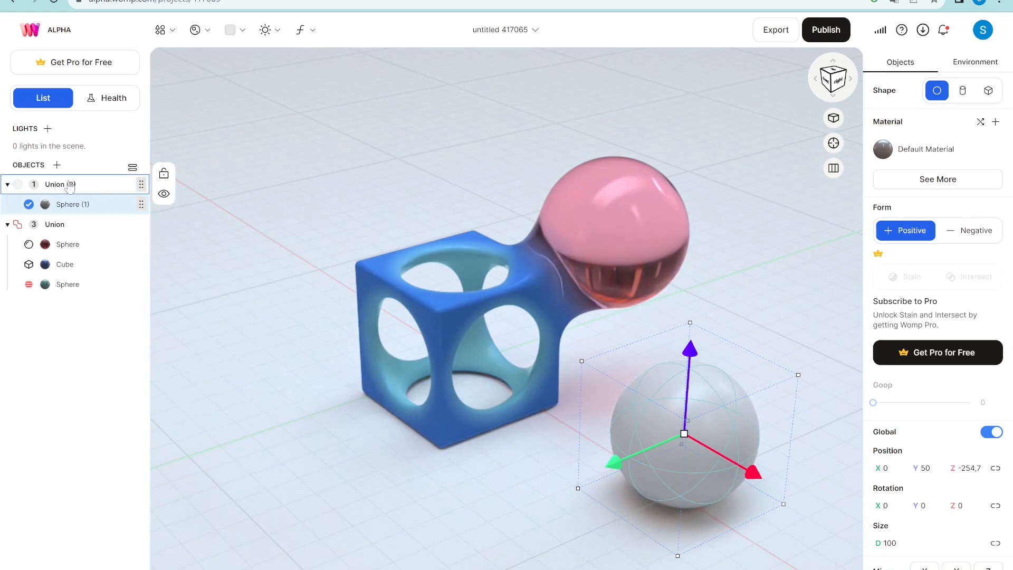
left_click(45, 204)
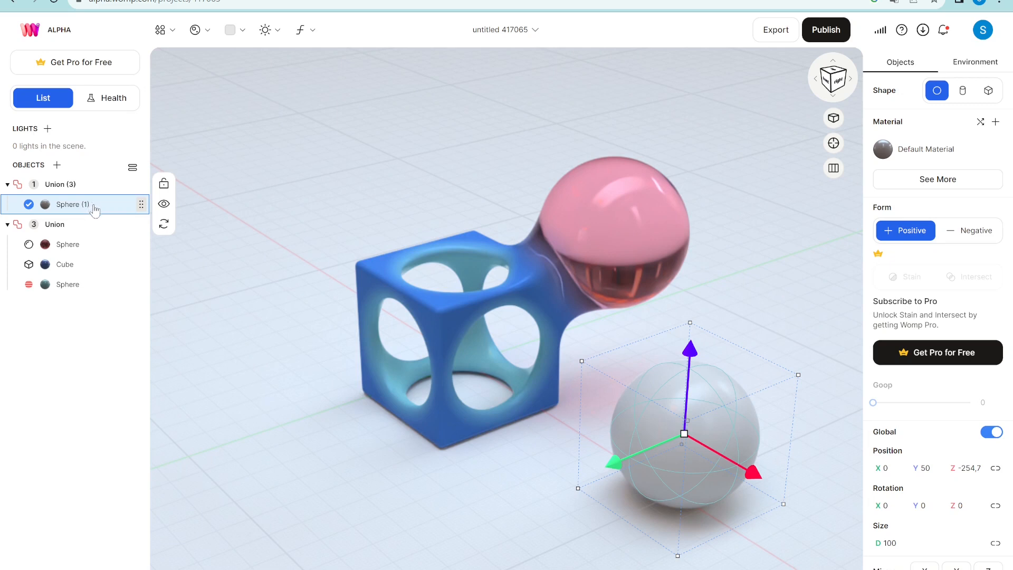
- Select the negative sphere in the Union and nudge it along the Z axis to about -47.75
left_click(88, 287)
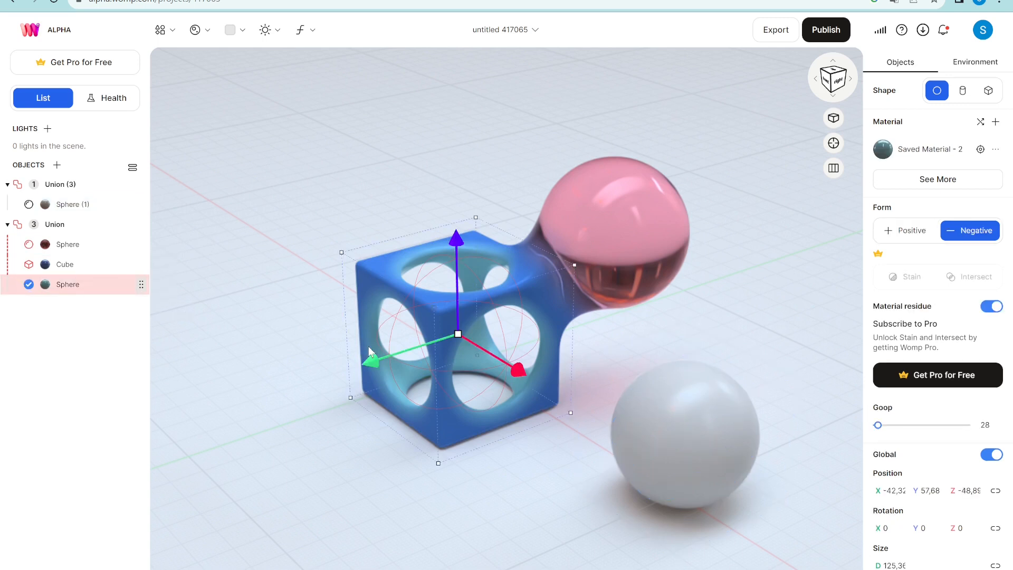
mouse_move(119, 292)
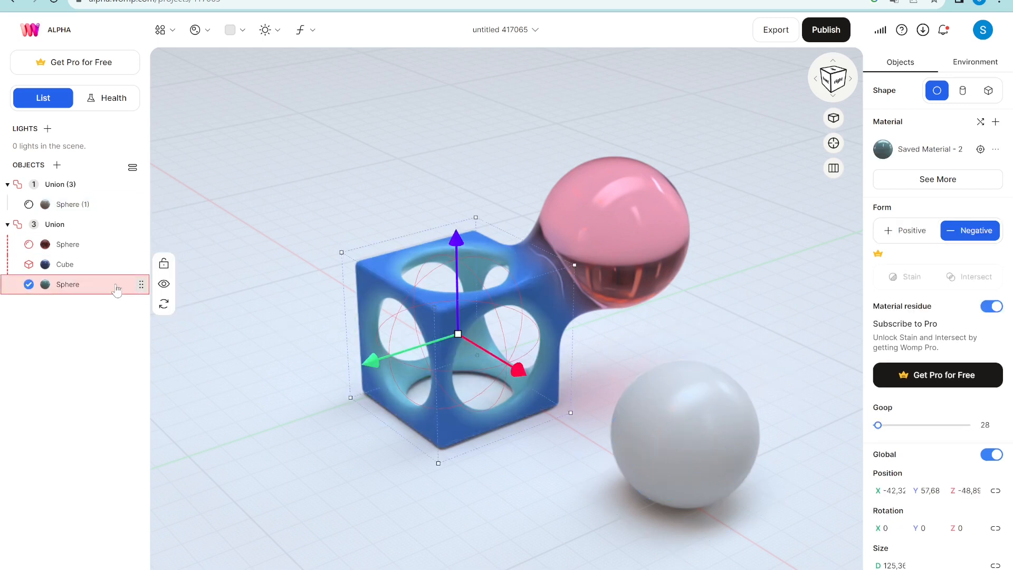
left_click(141, 285)
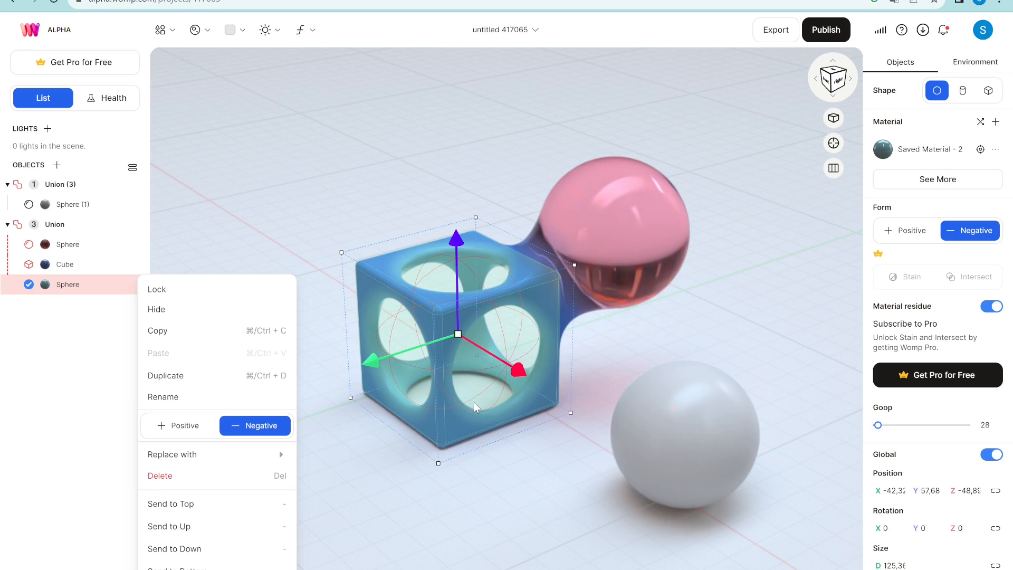
left_click(454, 503)
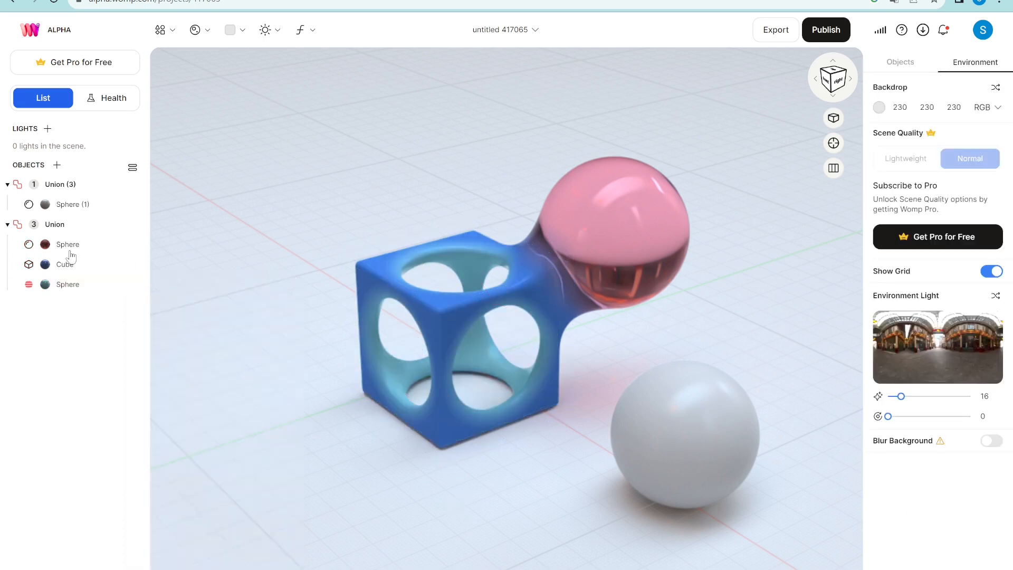
left_click(70, 285)
mouse_move(521, 373)
left_mouse_down()
mouse_move(577, 427)
mouse_move(520, 359)
left_mouse_up()
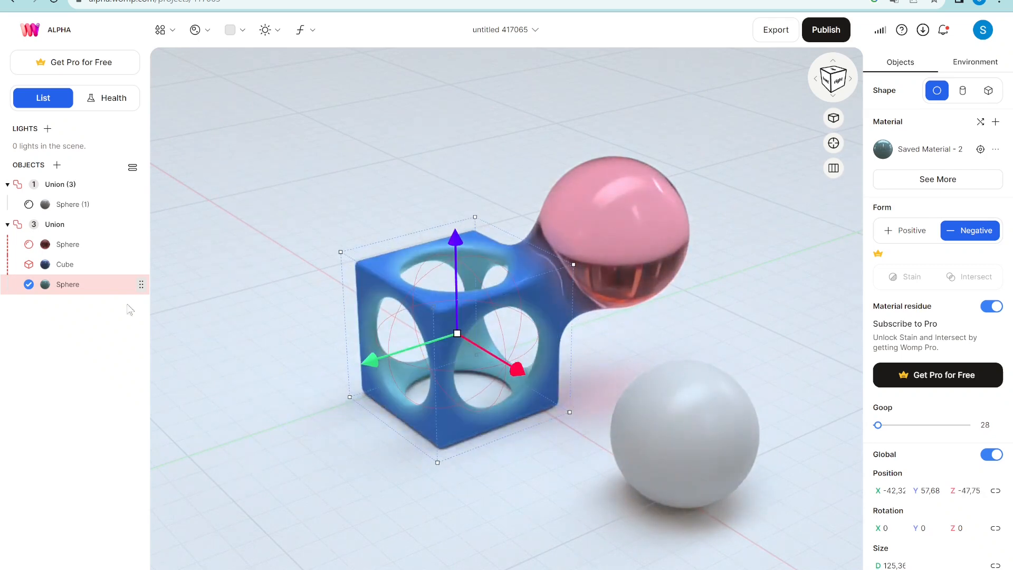
left_click(41, 342)
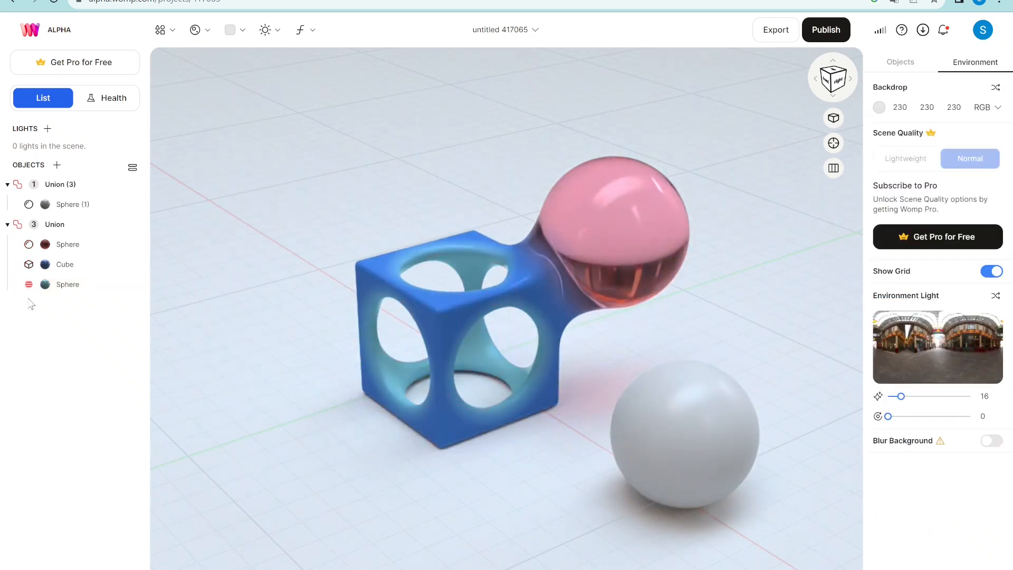
- Select the negative sphere, the pink sphere and the cube in turn to examine how each contributes to the Union
mouse_move(30, 292)
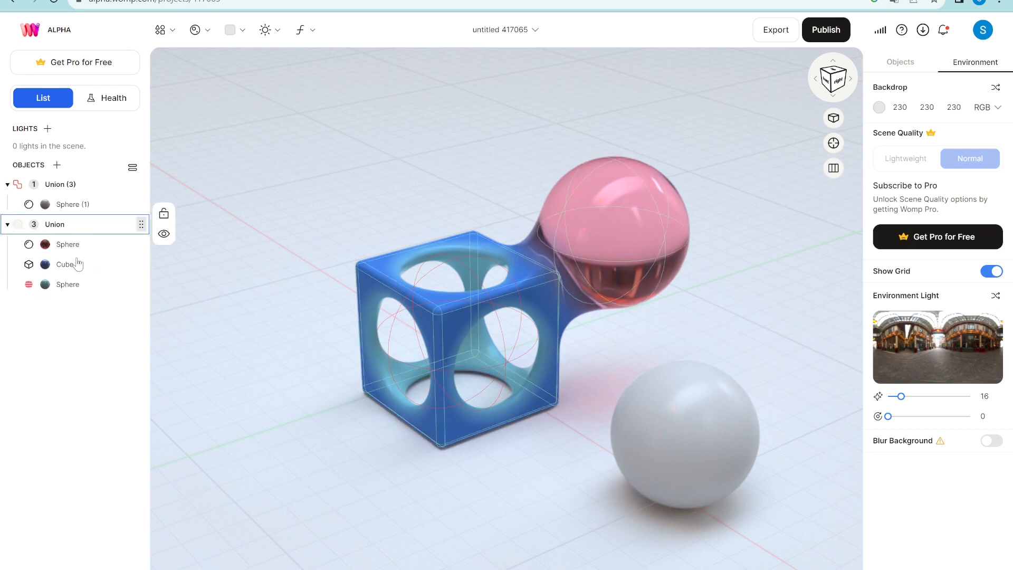
mouse_move(96, 253)
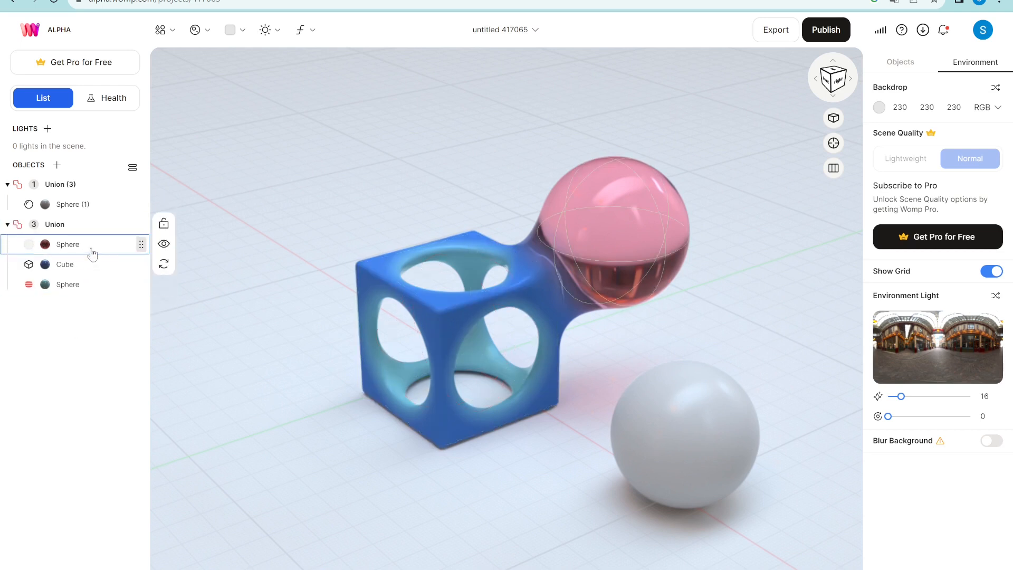
left_click(81, 286)
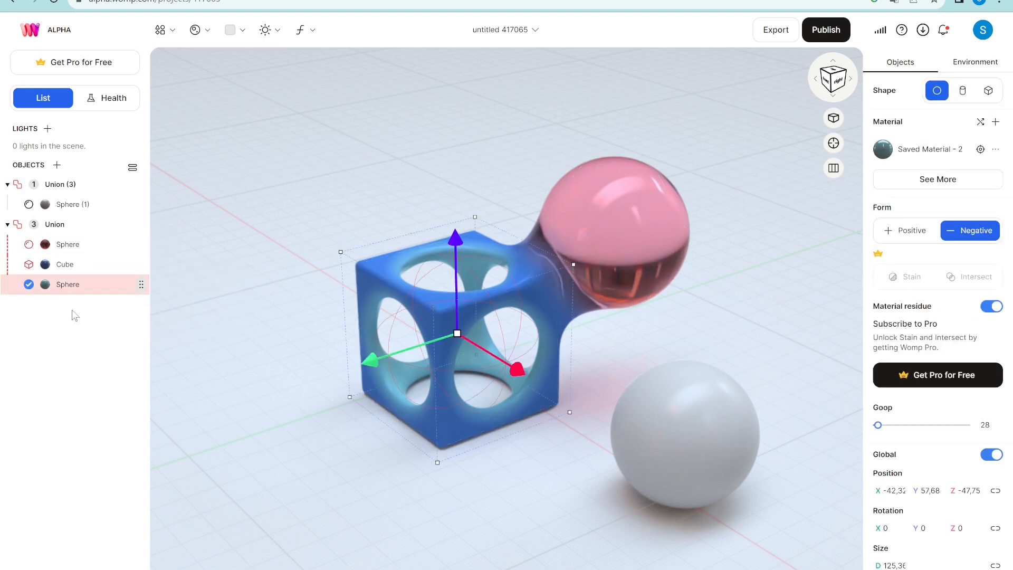
left_click(73, 315)
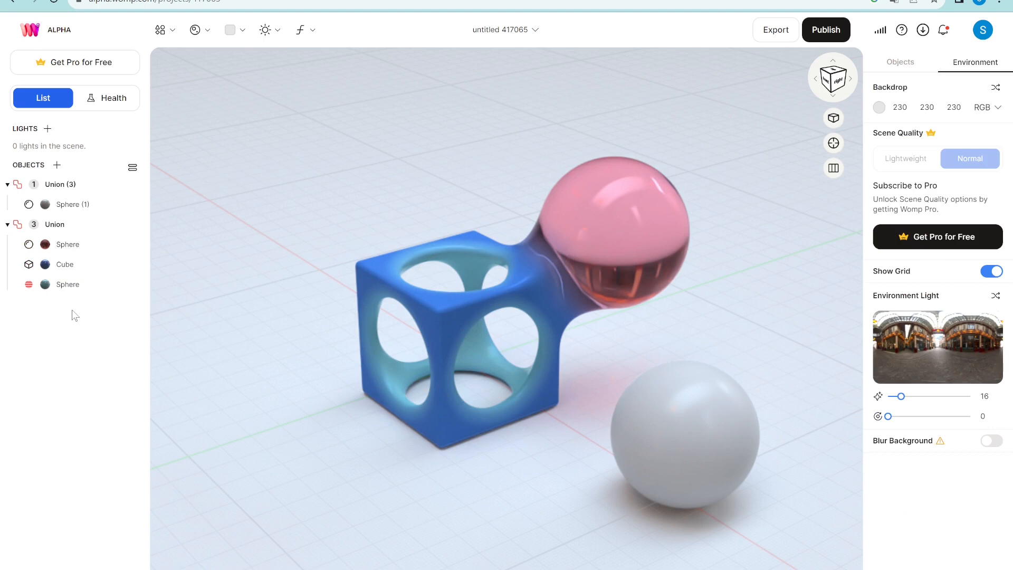
mouse_move(80, 285)
left_mouse_down()
mouse_move(83, 264)
mouse_move(81, 297)
left_mouse_up()
left_click(82, 245)
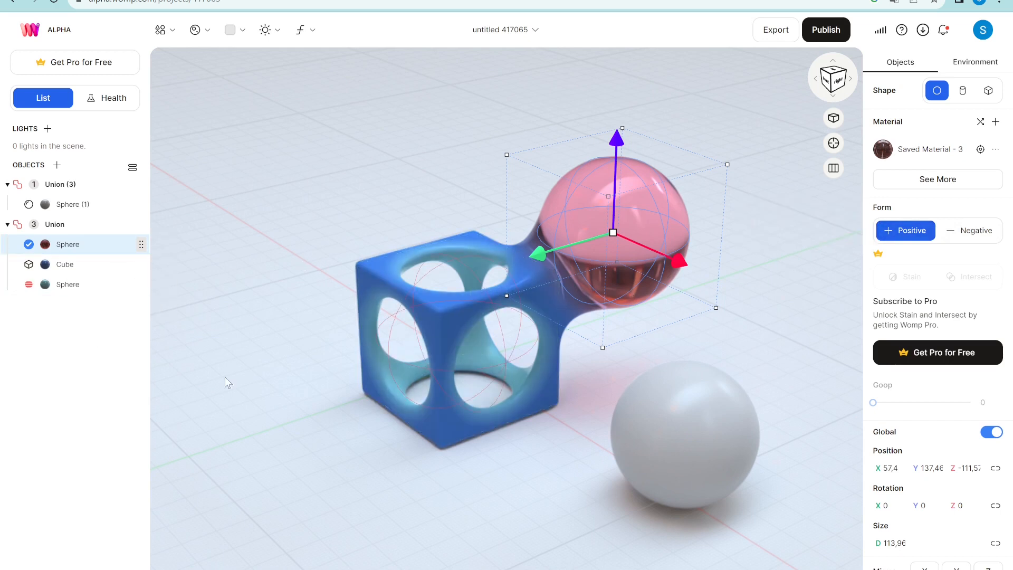
left_click(76, 265)
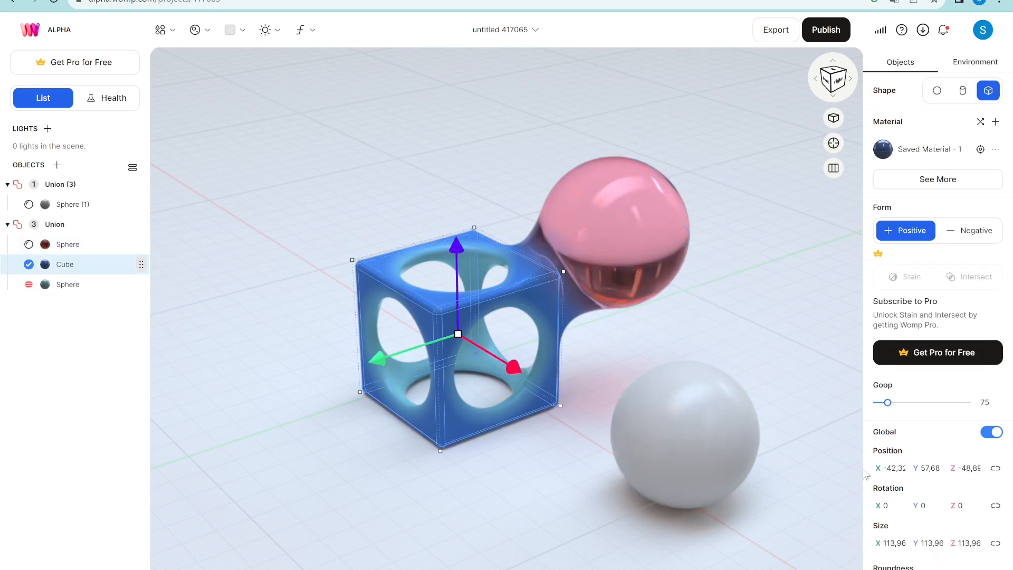
- Delete the separate grey sphere, Sphere (1), and select the blue cube
left_click(688, 438)
key("Delete")
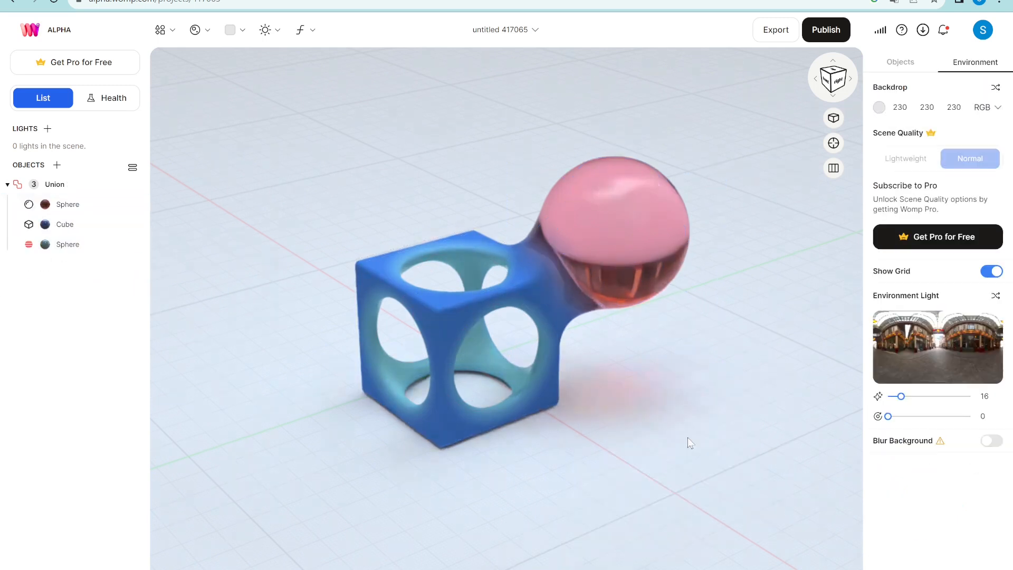
left_click(549, 376)
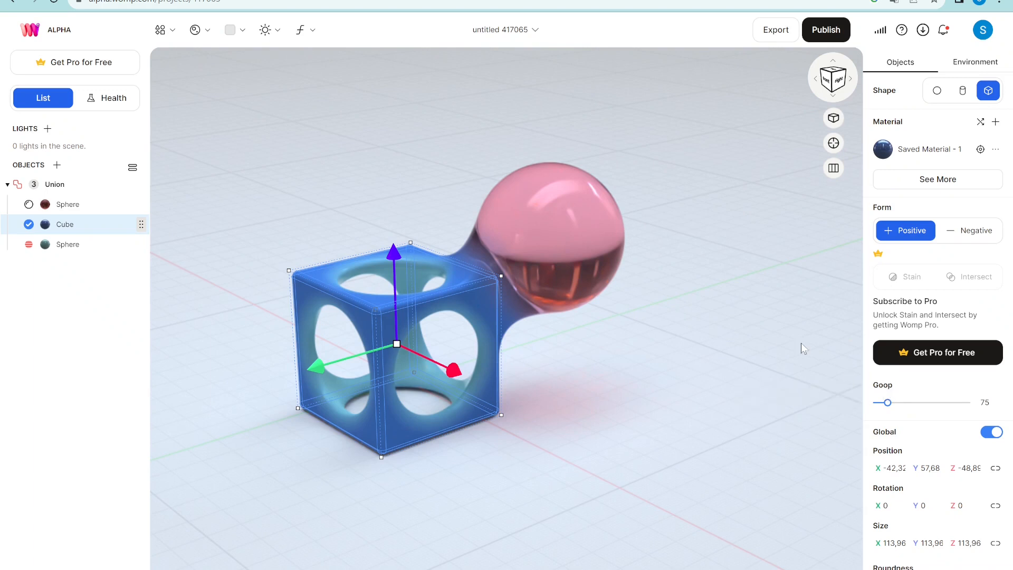
- Move the pink sphere away from the cube along X to about 95.55 and raise the cube's goop to 133
left_click(558, 242)
left_click_drag(476, 256, 516, 245)
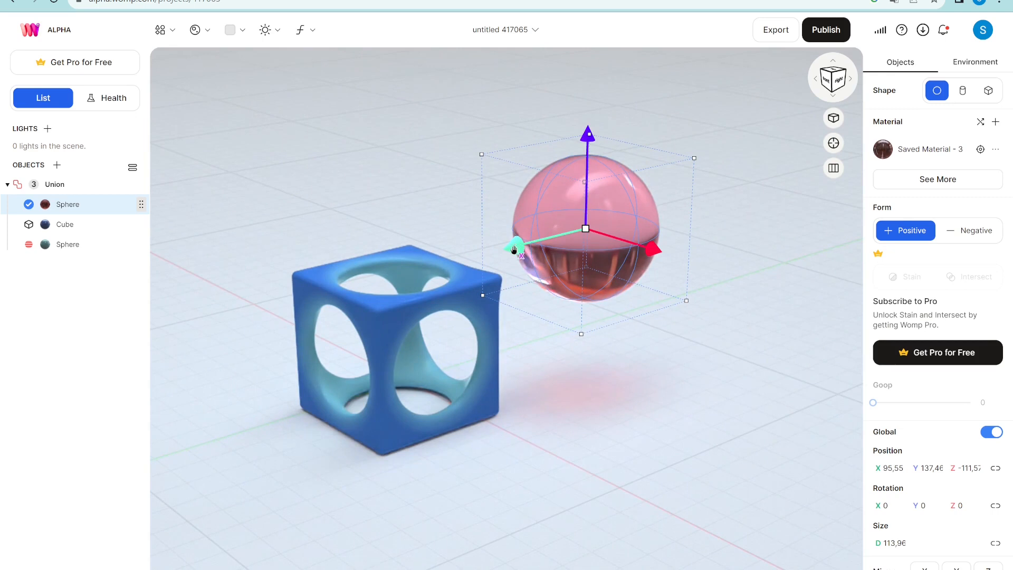
left_click(428, 300)
left_click_drag(888, 408, 893, 411)
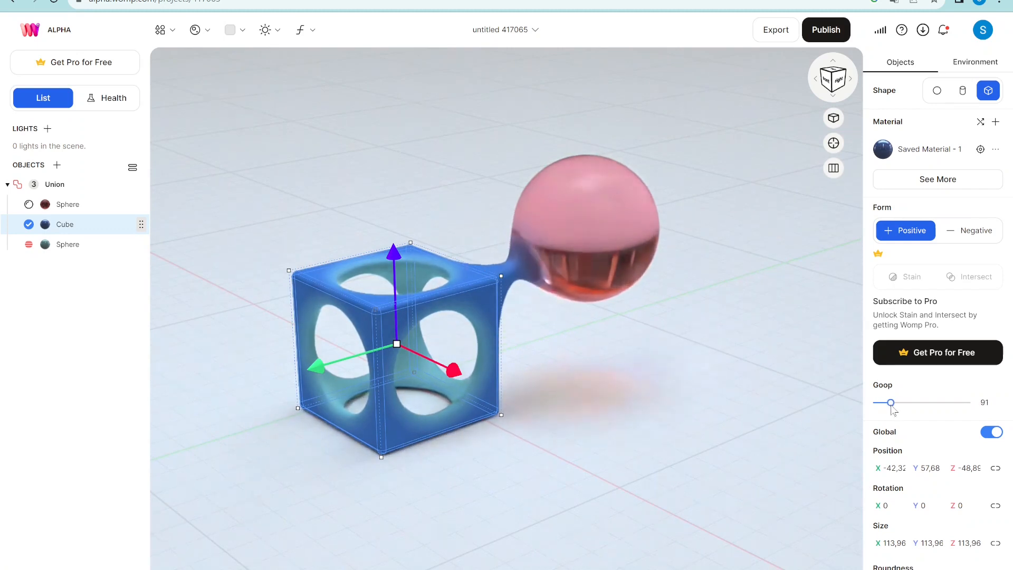
mouse_move(892, 406)
left_mouse_down()
mouse_move(908, 405)
mouse_move(900, 408)
left_mouse_up()
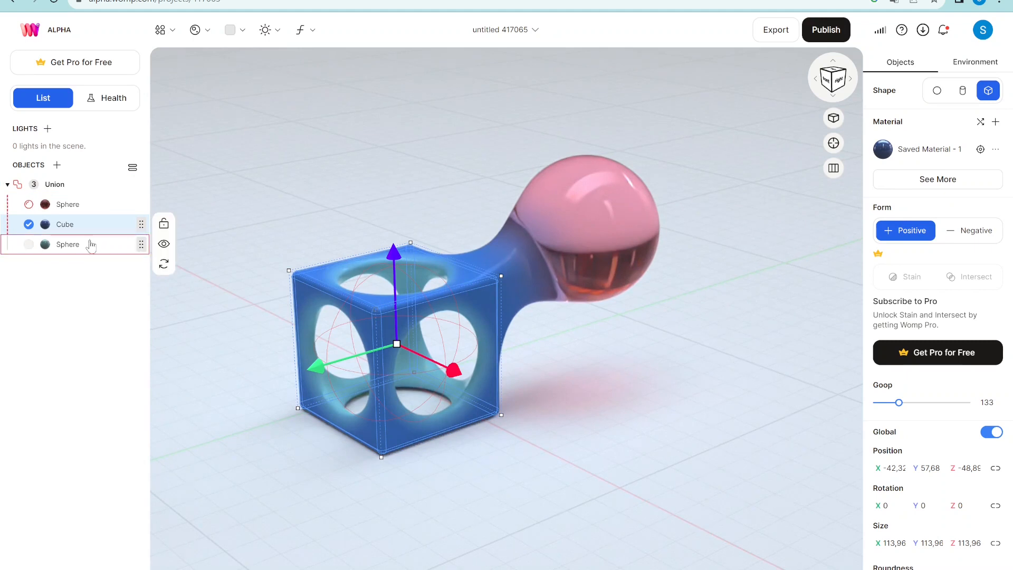
- Group the pink sphere, the cube and the negative sphere together inside the Union
left_click(97, 208)
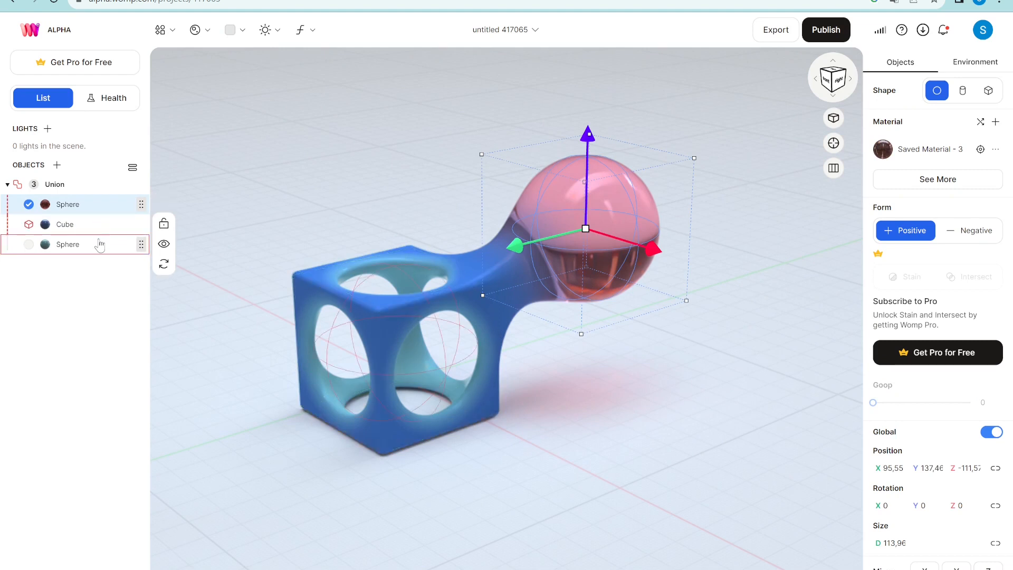
left_click(99, 246)
left_click(96, 228, "shift")
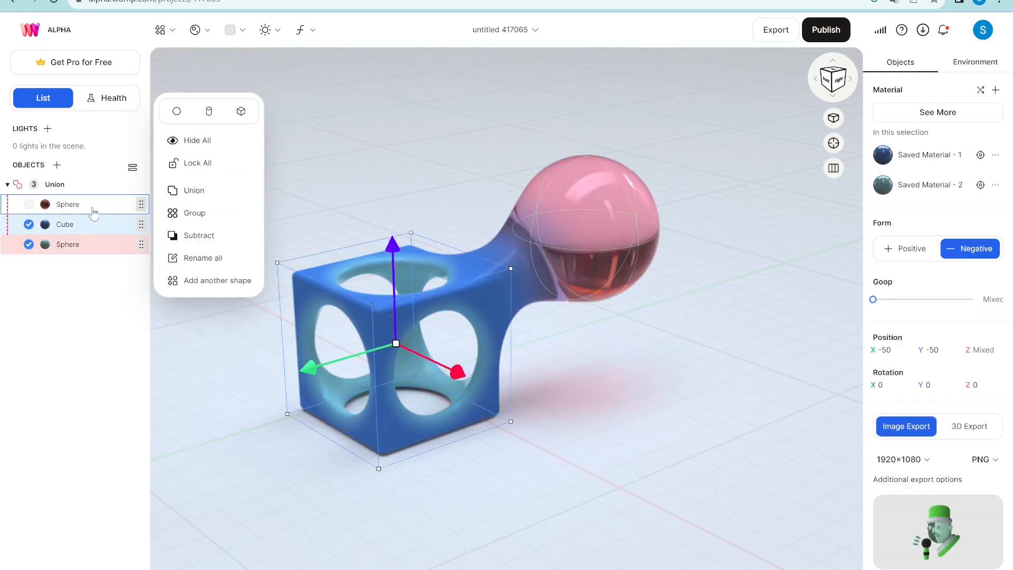
left_click(93, 208, "shift")
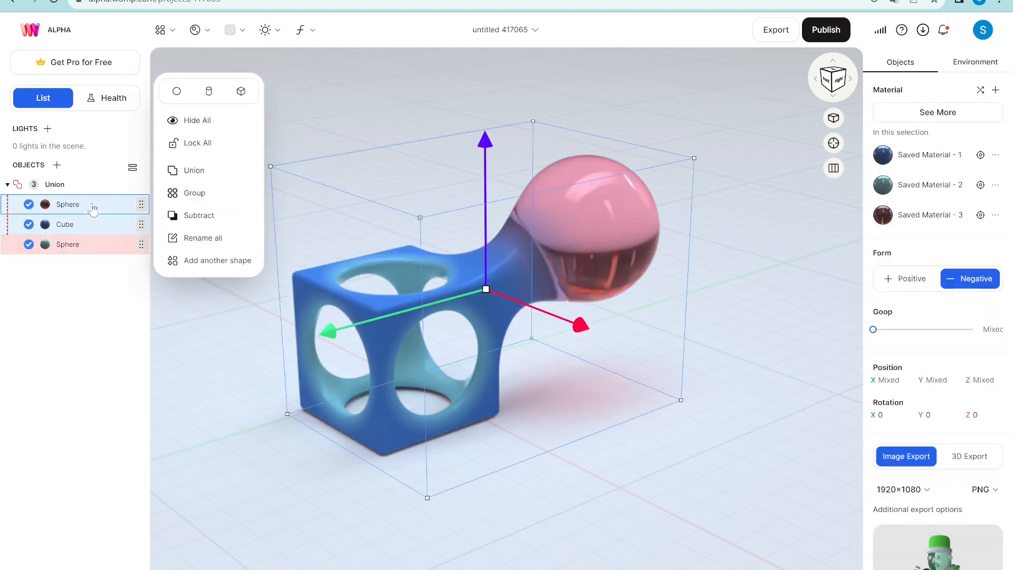
left_click(184, 198)
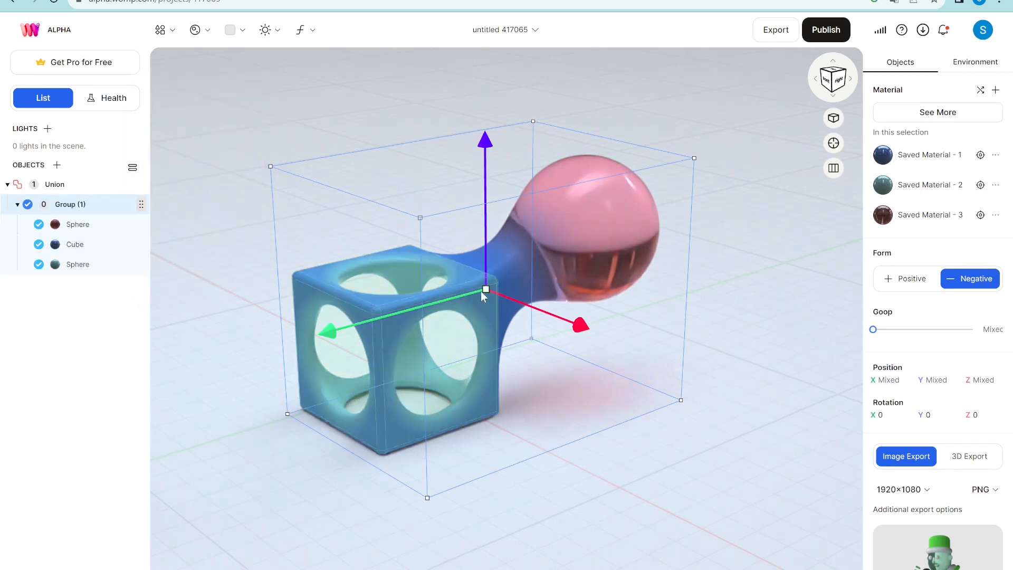
- Vary the grouped cube's goop between 0 and about 296 to test its blending with the pink sphere
left_click(606, 287)
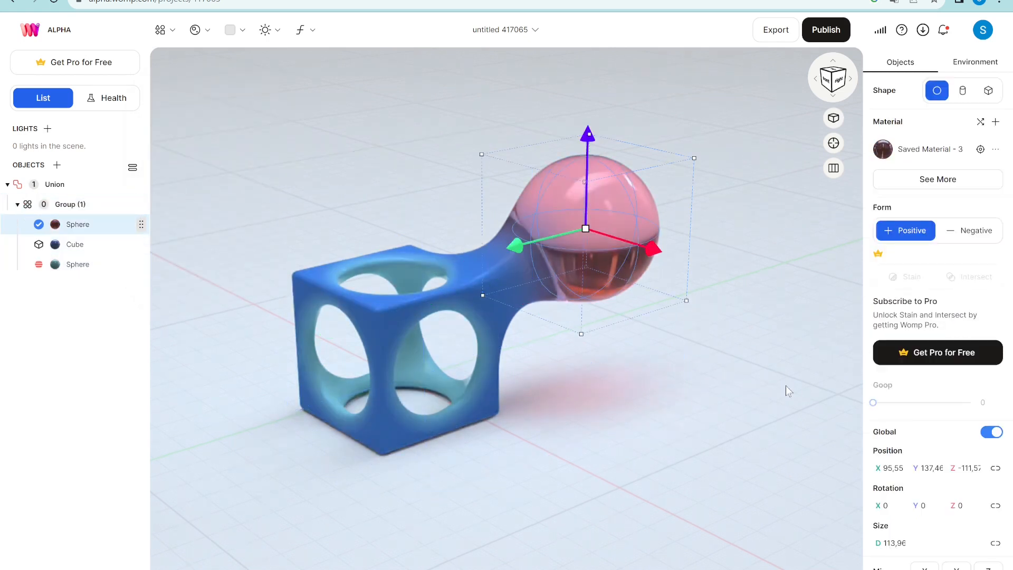
mouse_move(882, 403)
left_click(379, 314)
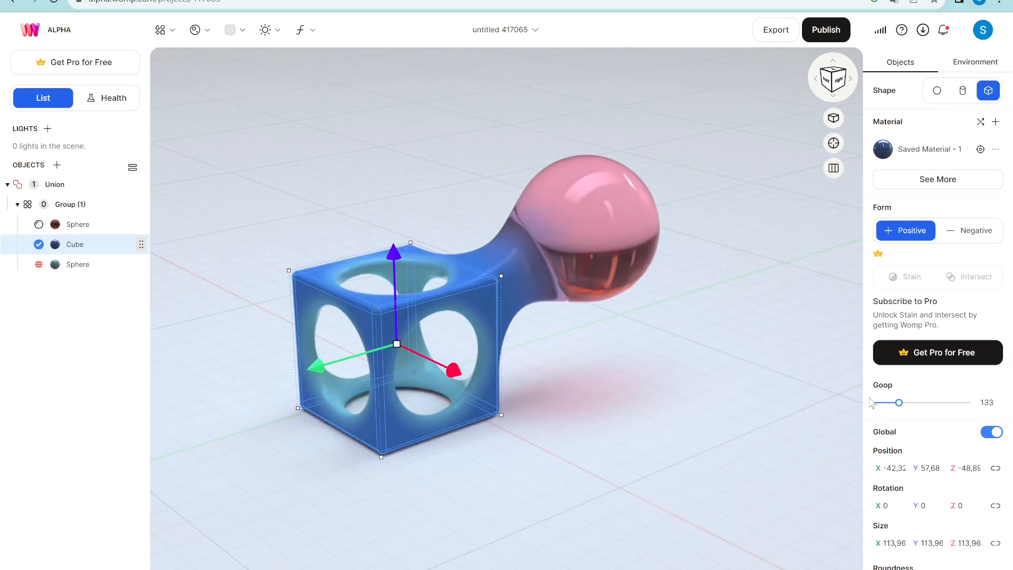
left_click_drag(903, 402, 869, 412)
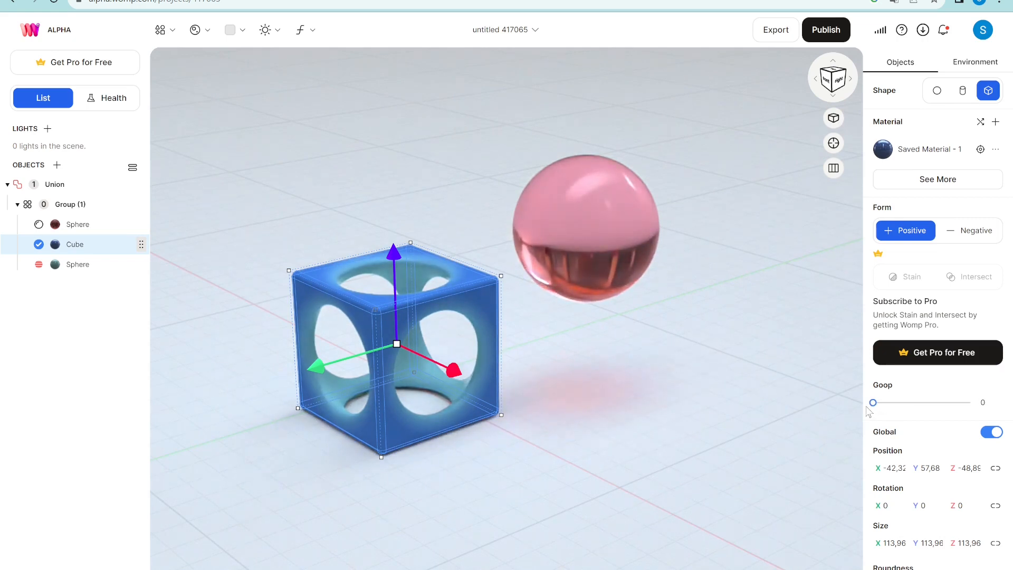
left_click_drag(868, 410, 934, 410)
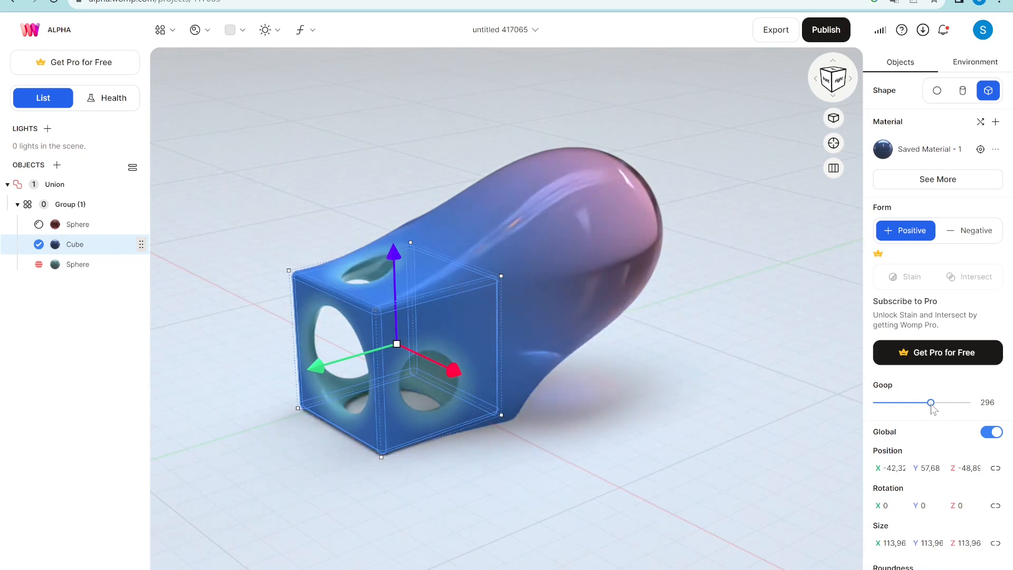
mouse_move(935, 409)
left_mouse_down()
mouse_move(970, 409)
mouse_move(924, 410)
left_mouse_up()
- Set the cube's goop to 100 and move the pink sphere closer to the cube along the X axis
double_click(993, 402)
key("BackSpace")
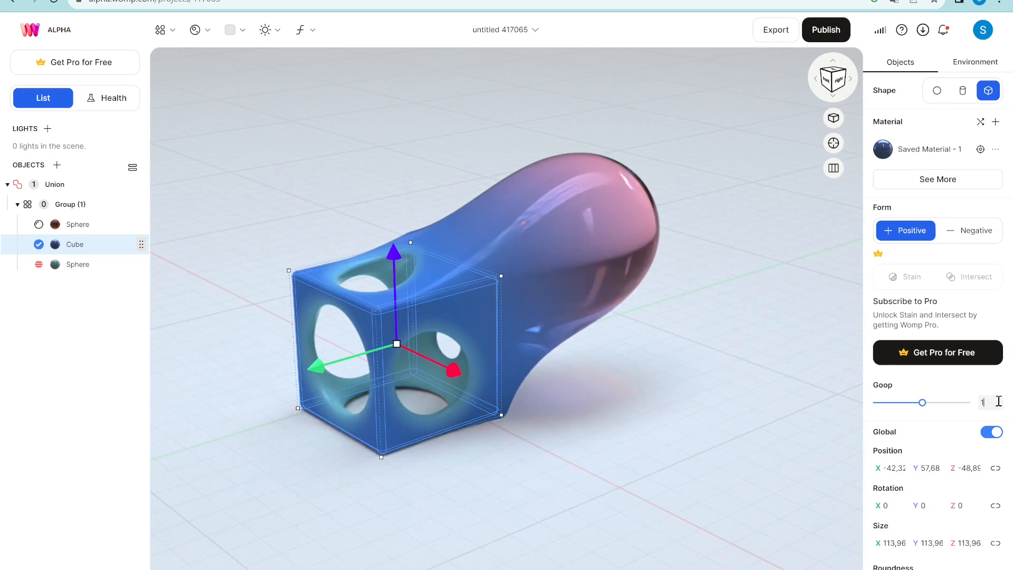
key("Return")
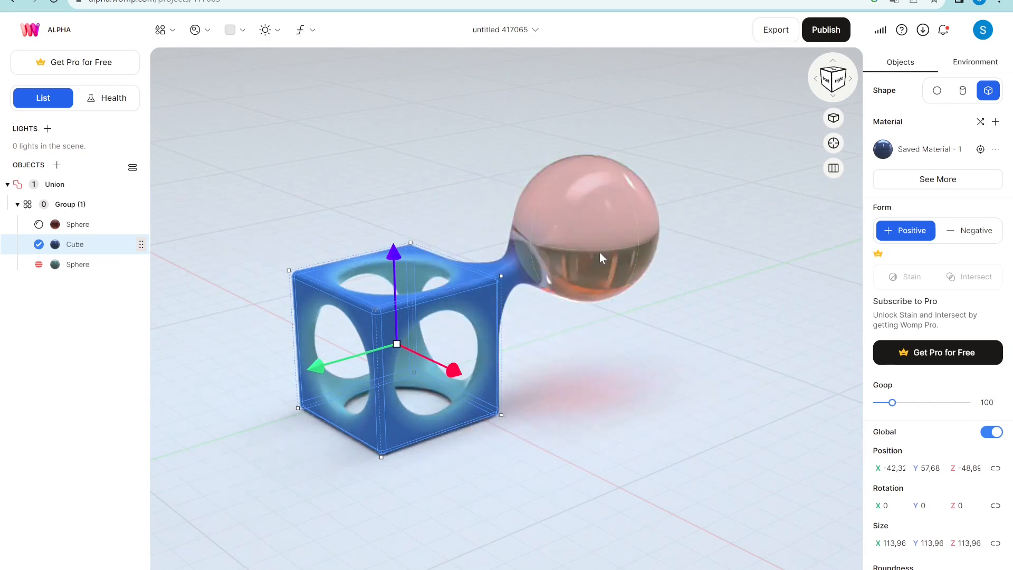
left_click(606, 253)
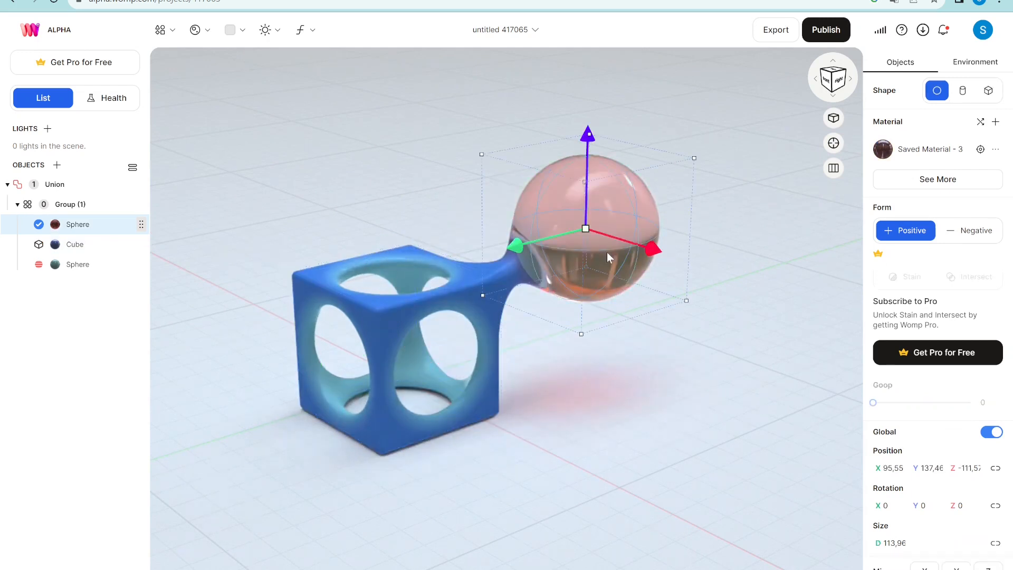
left_click(77, 264)
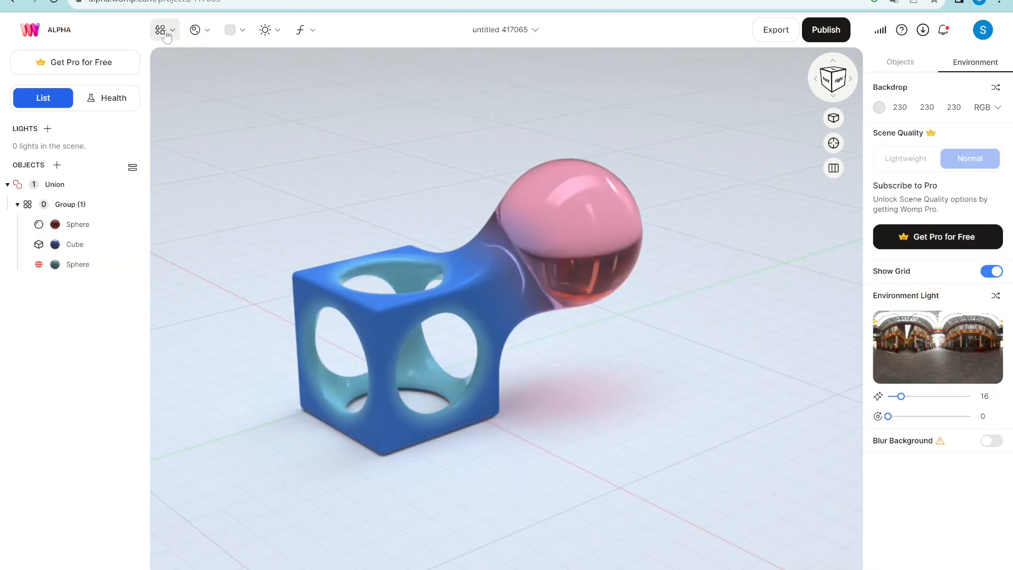
- Add a cylinder to the scene and move it along the Z axis to about -236.7, clear of the cube
left_click(164, 30)
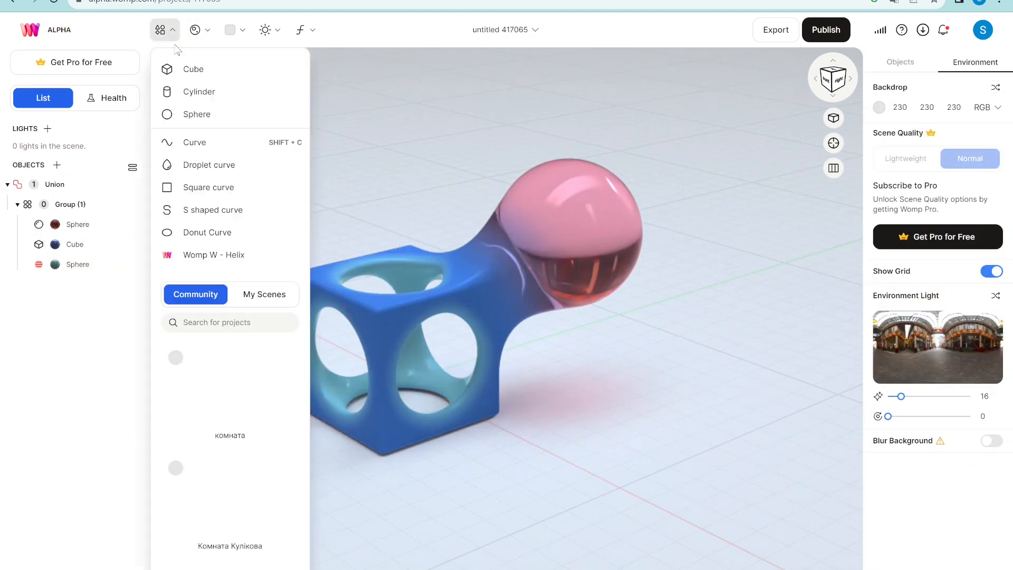
left_click(198, 94)
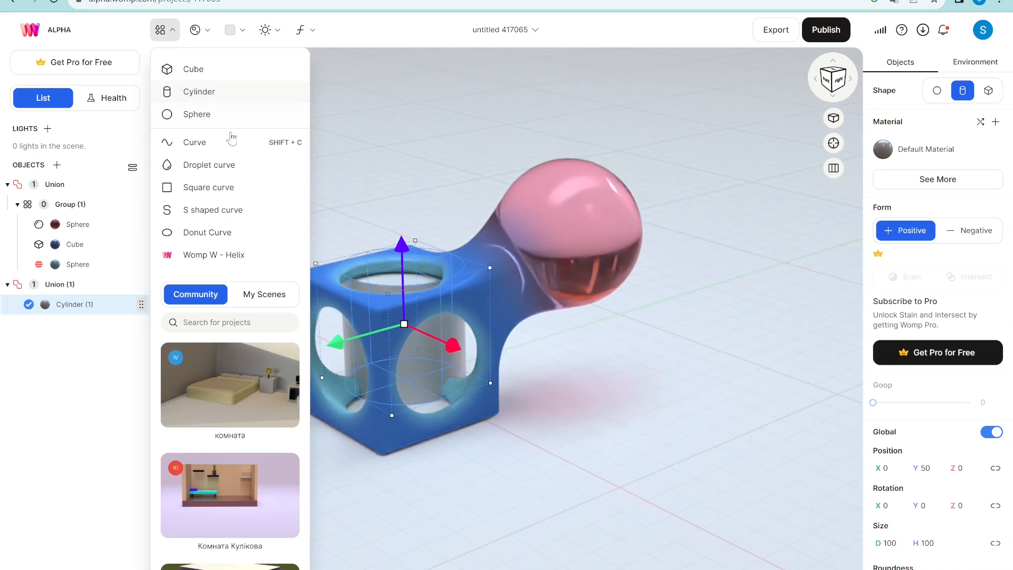
left_click_drag(452, 344, 666, 488)
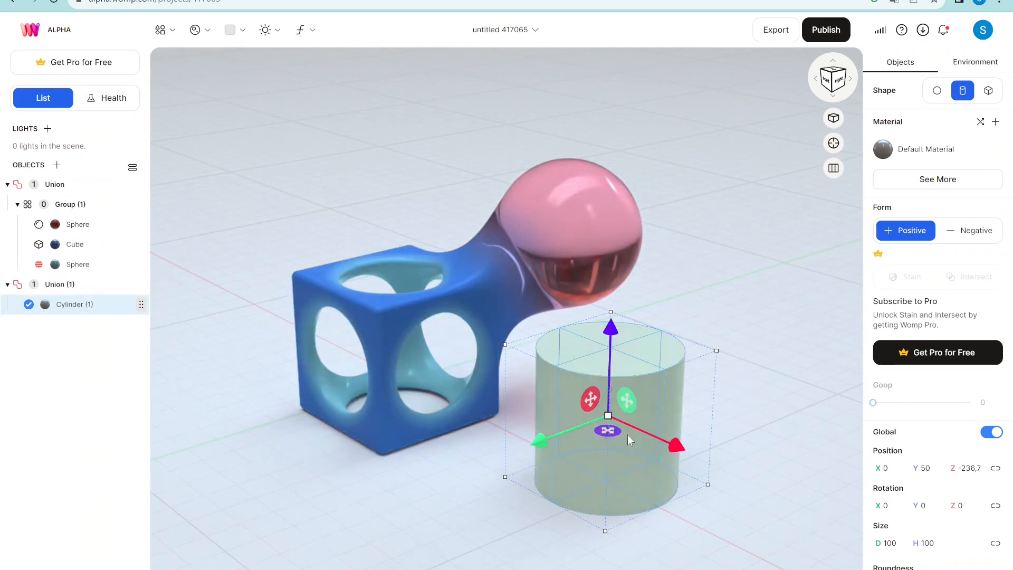
- Move the cylinder along Z to about -223.7, then place it in its own group inside the first Union
left_click_drag(683, 453, 652, 456)
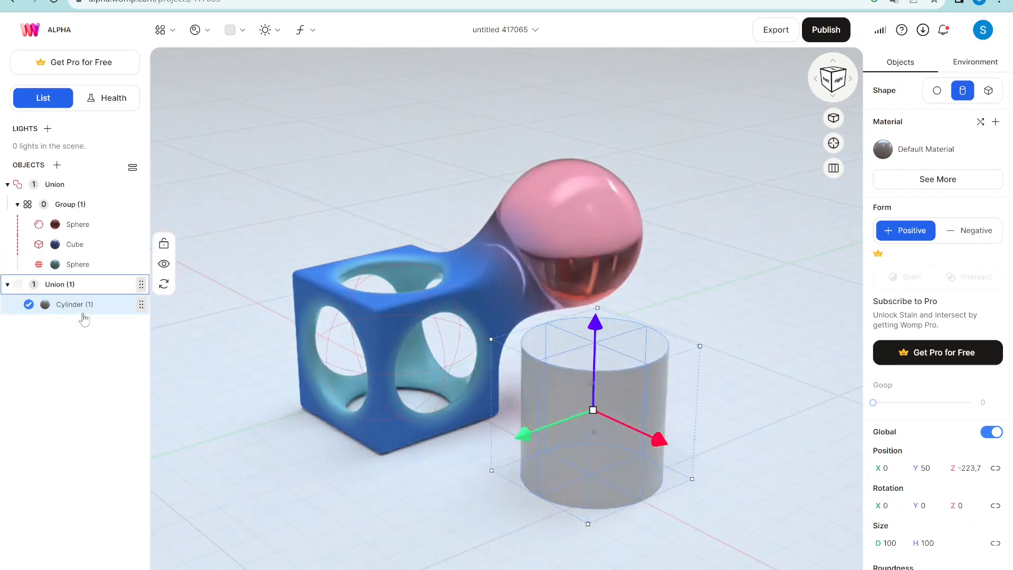
left_click(306, 39)
left_click(216, 116)
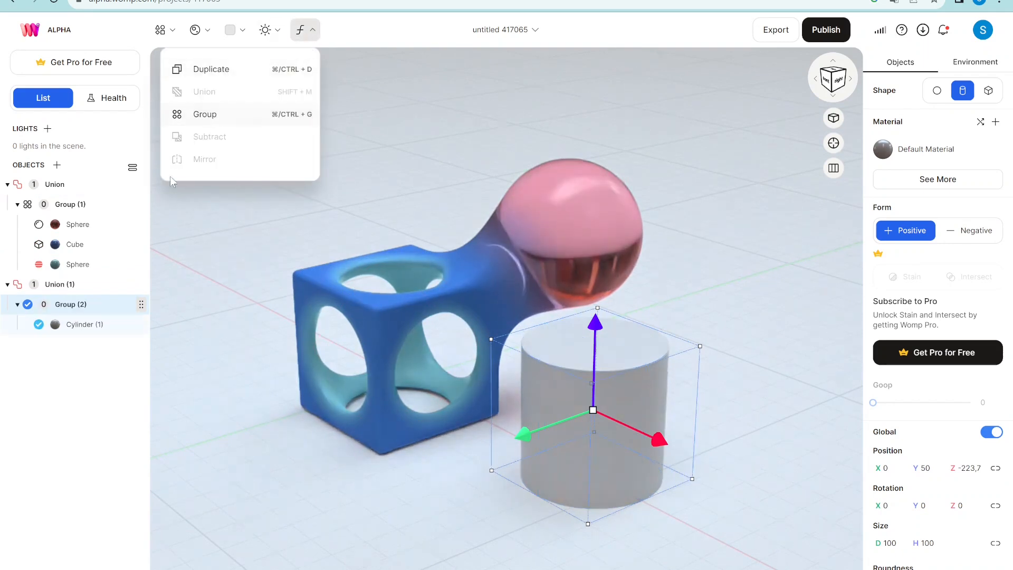
left_click_drag(92, 309, 72, 203)
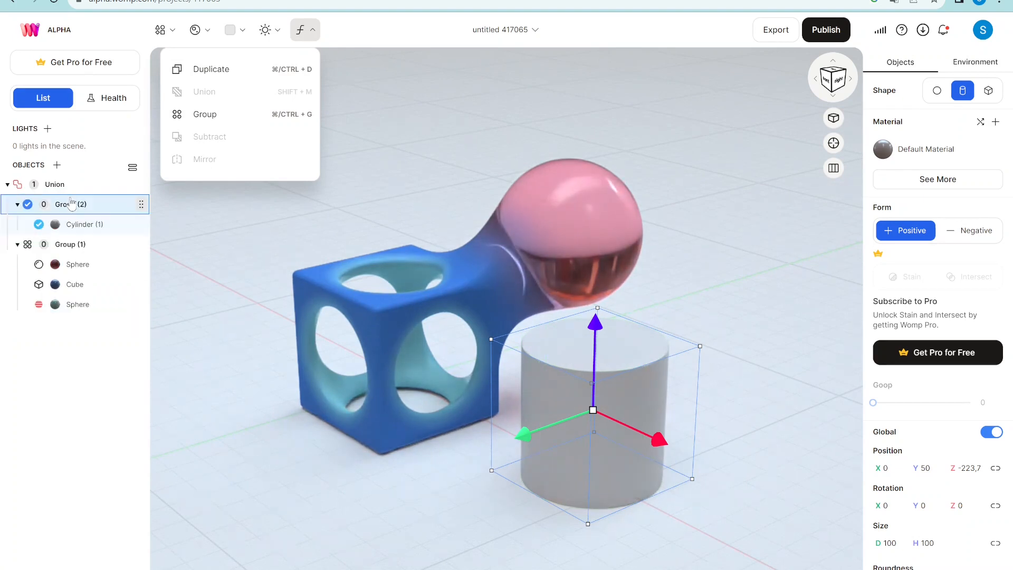
- Move the cylinder's group against the cube, to about X -15.4 and Z -185.3
left_click_drag(659, 443, 612, 436)
left_click_drag(490, 419, 473, 424)
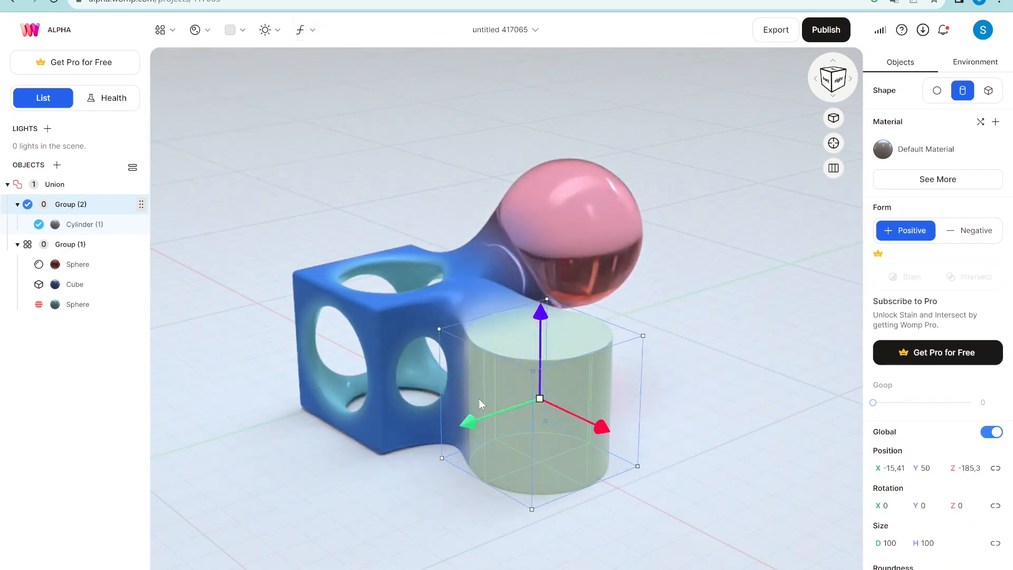
- Set the goop of the negative sphere that cuts the cube to about 41
left_click(83, 308)
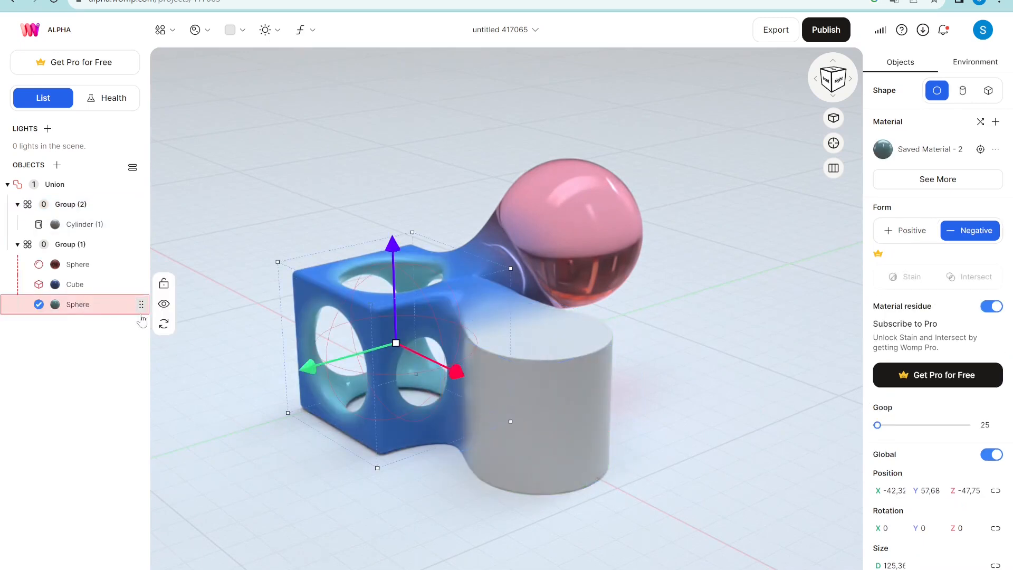
mouse_move(879, 429)
left_mouse_down()
mouse_move(929, 434)
mouse_move(883, 441)
left_mouse_up()
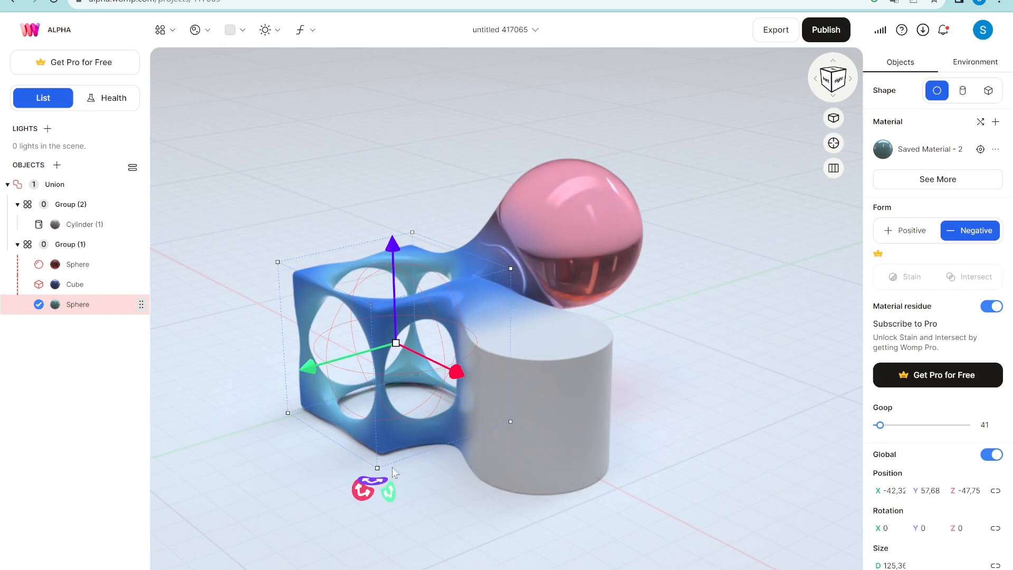
- Examine the material library's categories, from Metallic and Plastic through Clay, Fabric and Interiors
left_click(199, 32)
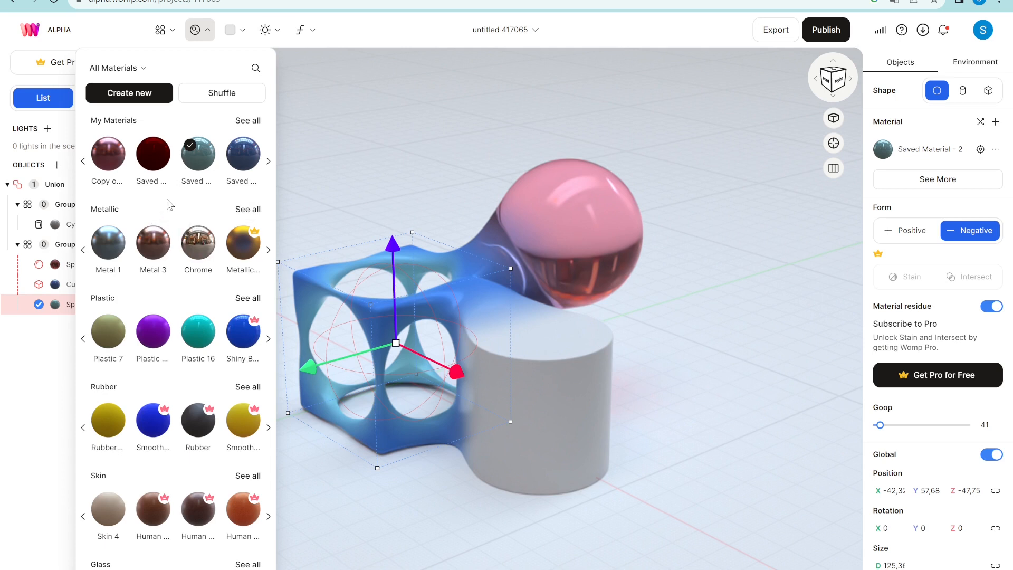
scroll(168, 200, "down", 3)
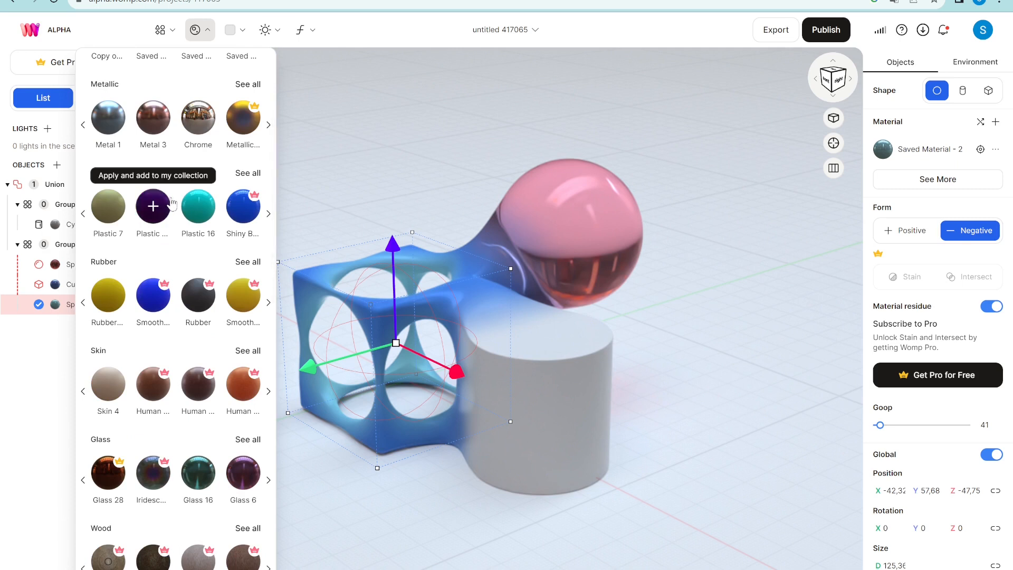
scroll(171, 203, "up", 3)
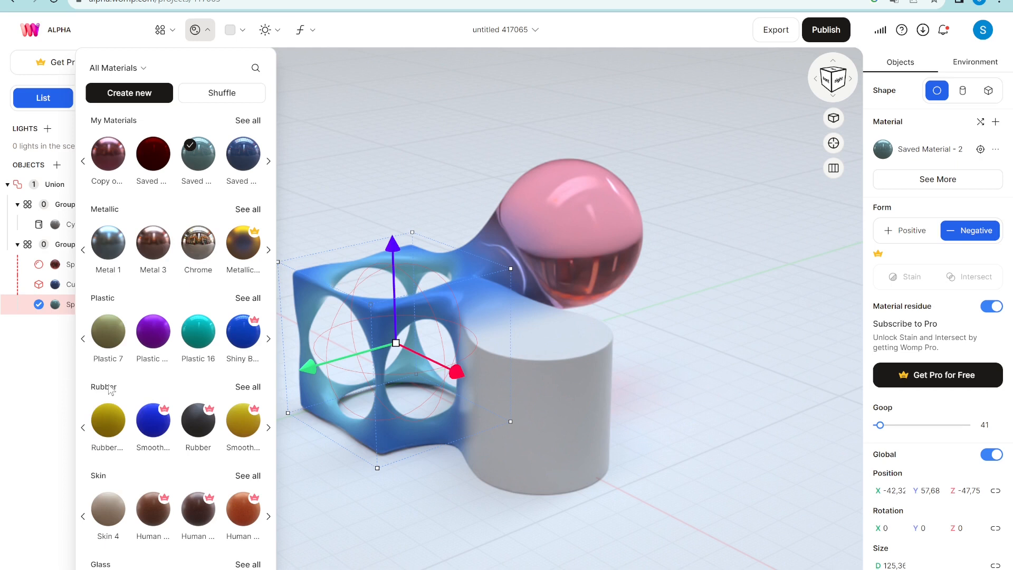
scroll(113, 389, "down", 3)
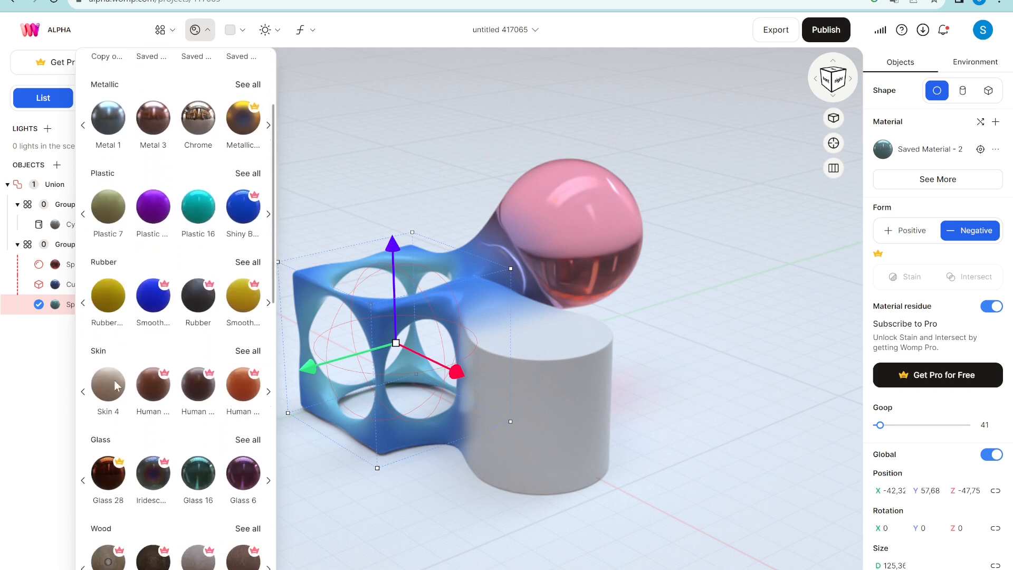
scroll(142, 353, "down", 3)
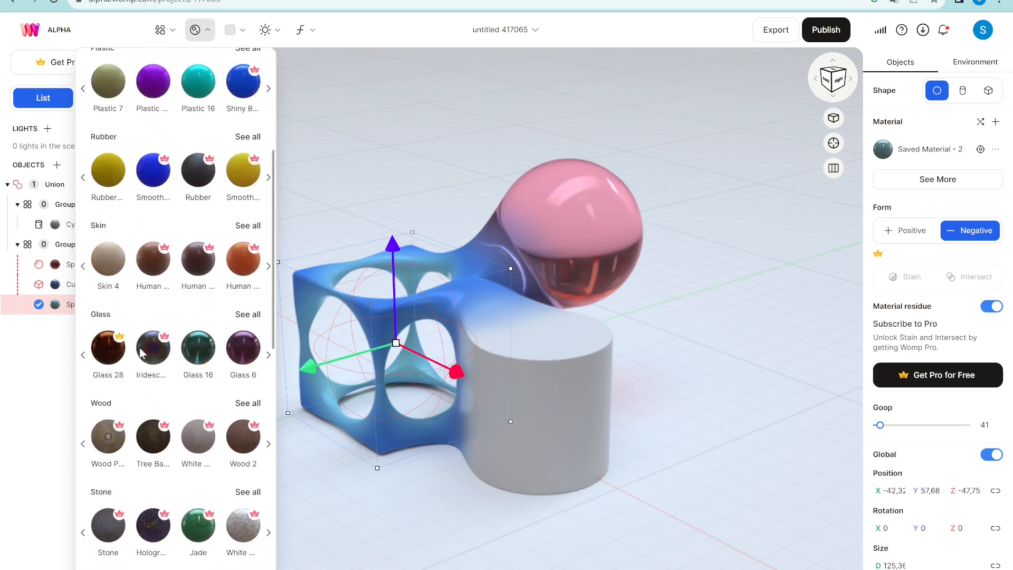
scroll(169, 394, "down", 2)
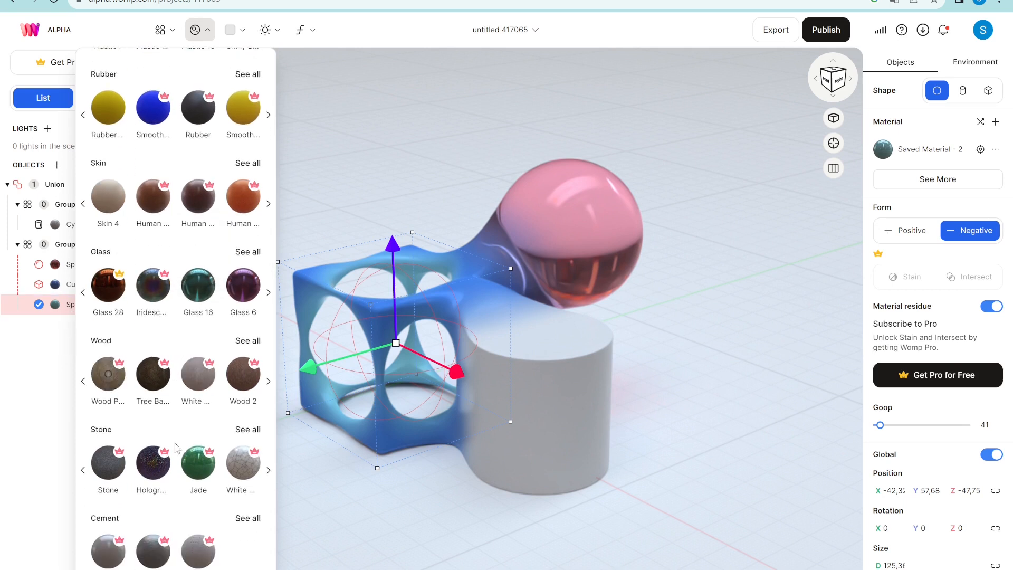
scroll(185, 455, "down", 2)
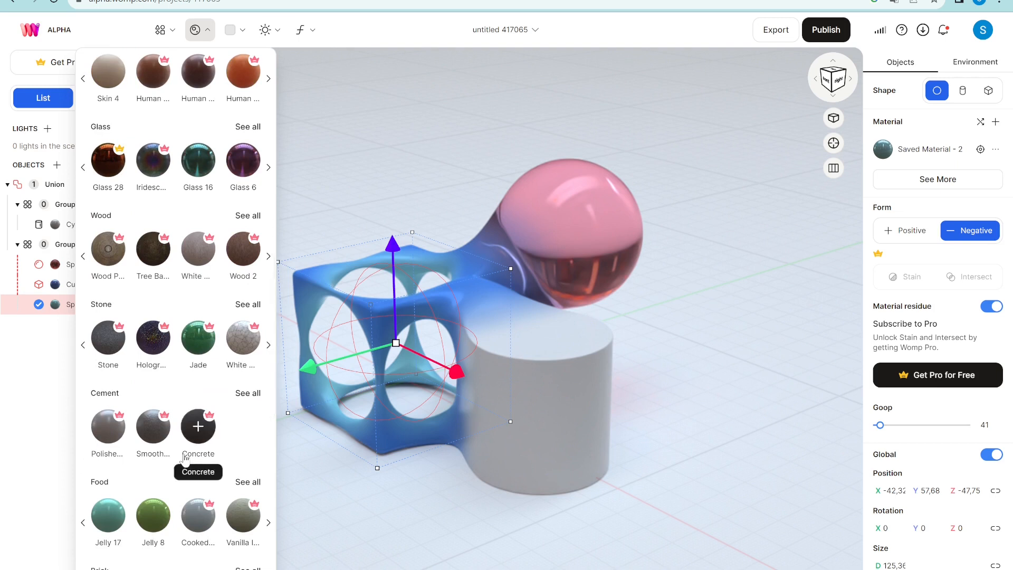
scroll(185, 457, "down", 2)
scroll(186, 457, "down", 1)
scroll(139, 478, "down", 4)
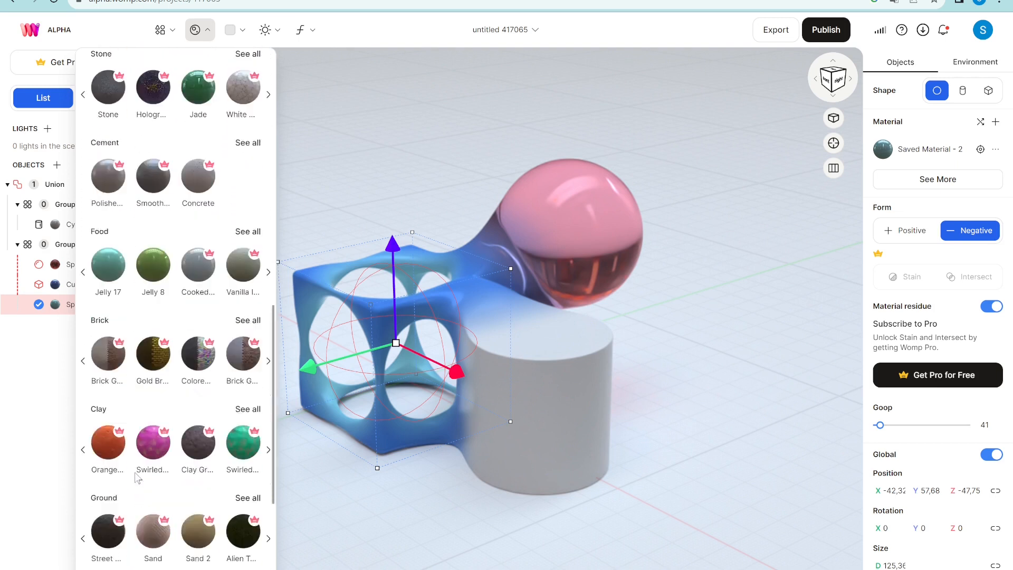
scroll(140, 477, "down", 2)
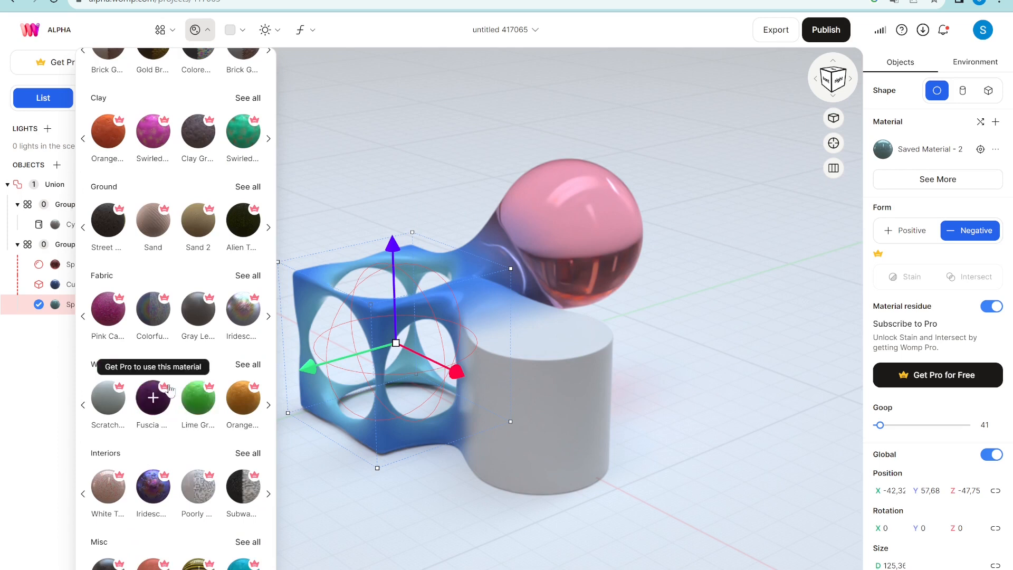
scroll(179, 347, "up", 8)
scroll(180, 347, "up", 8)
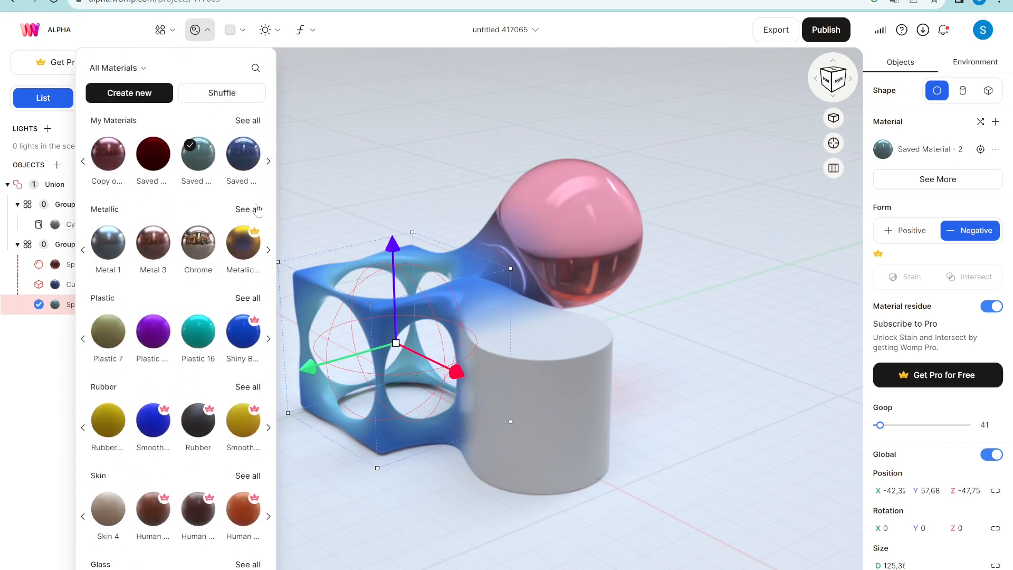
left_click(429, 113)
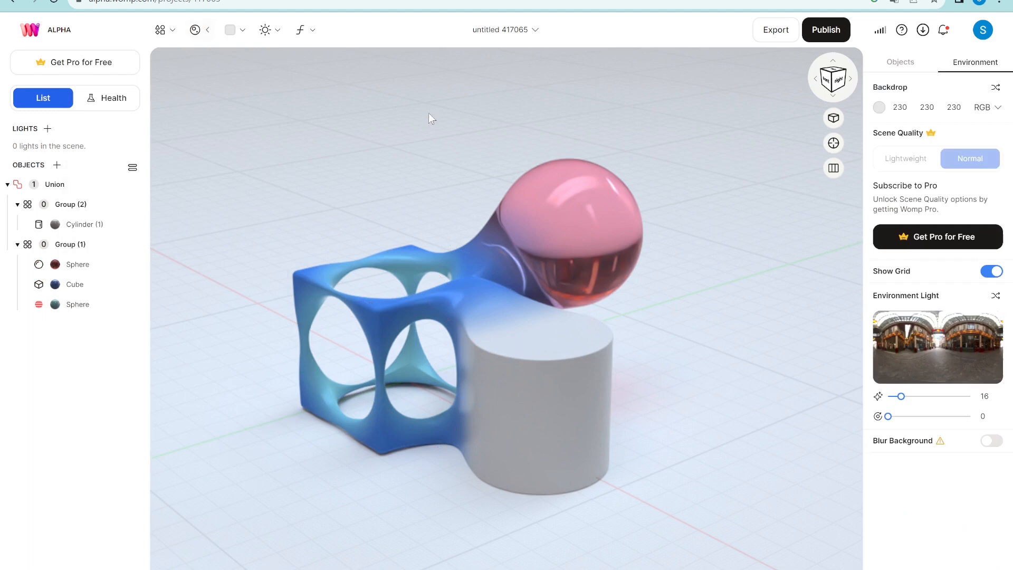
- Open the cylinder's material for editing and set its roughness to 0
left_click(592, 390)
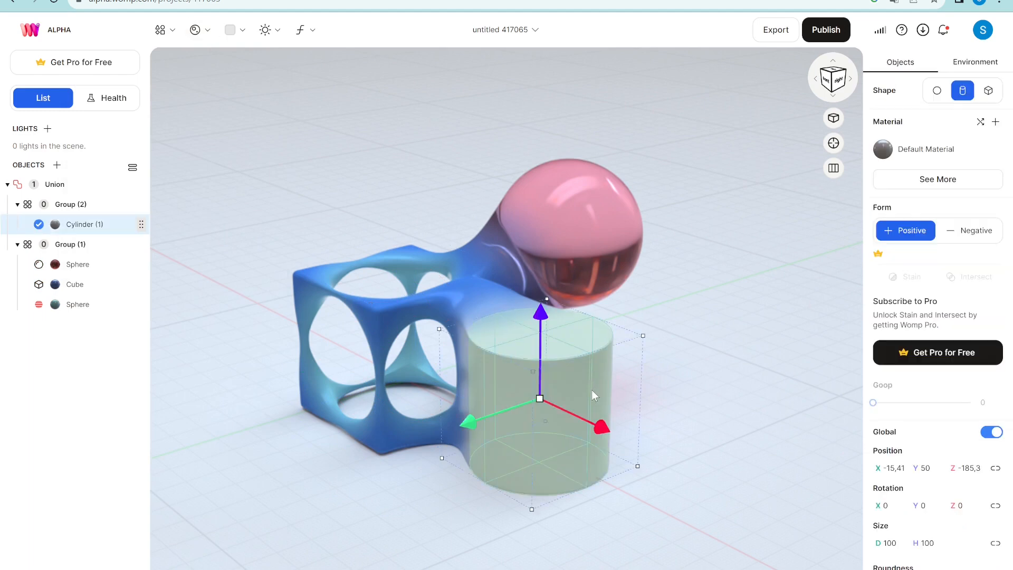
left_click(906, 149)
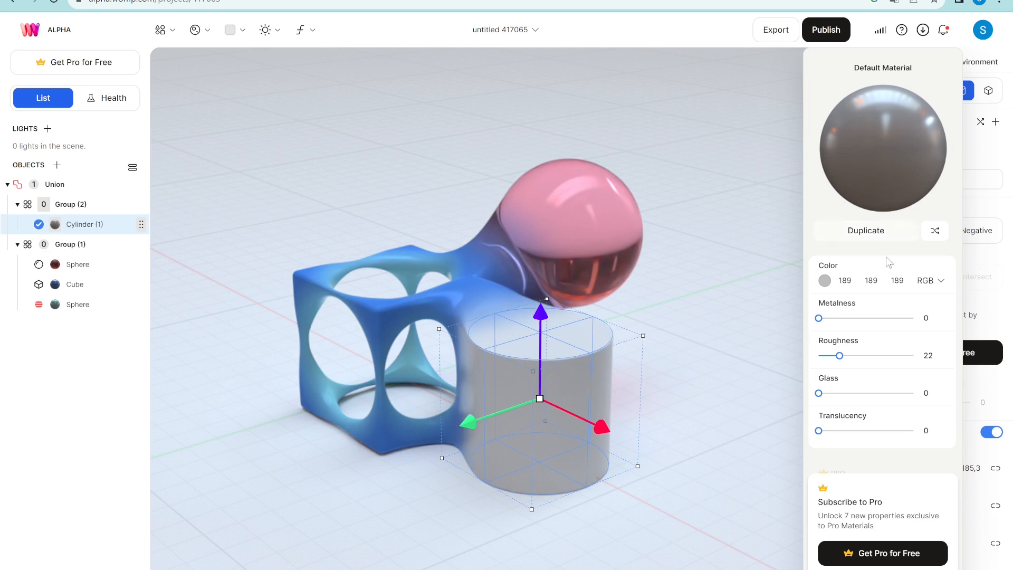
left_click_drag(838, 354, 820, 358)
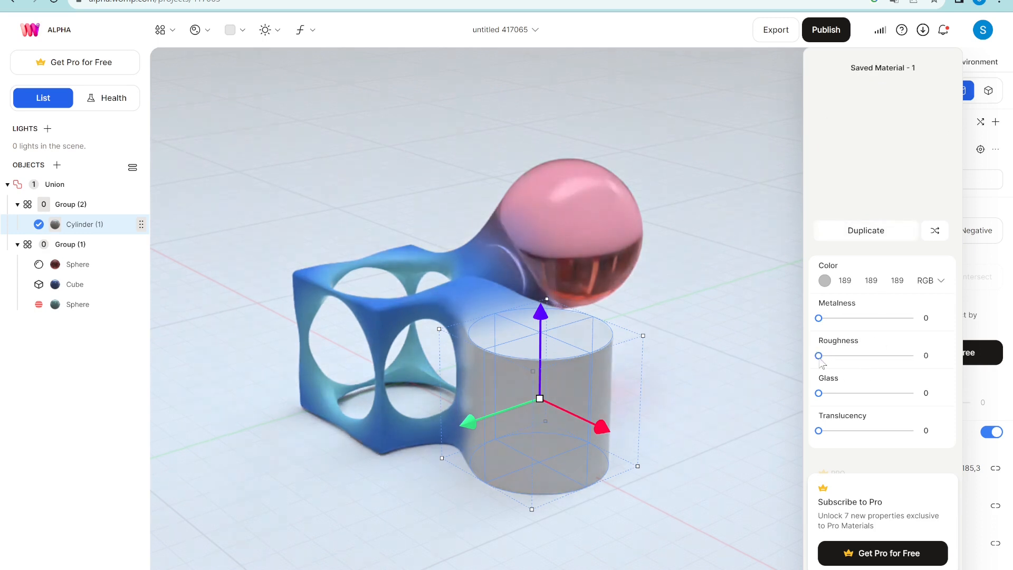
- Test the cylinder's material with metalness at about 90.6 and roughness at 100, returning each to 0
left_click_drag(819, 319, 909, 323)
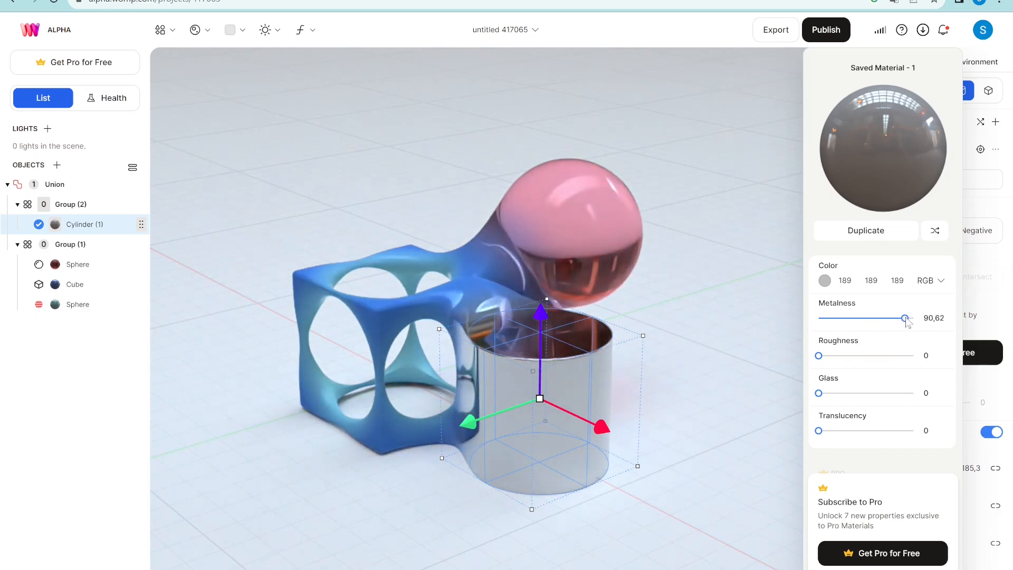
left_click_drag(907, 322, 816, 328)
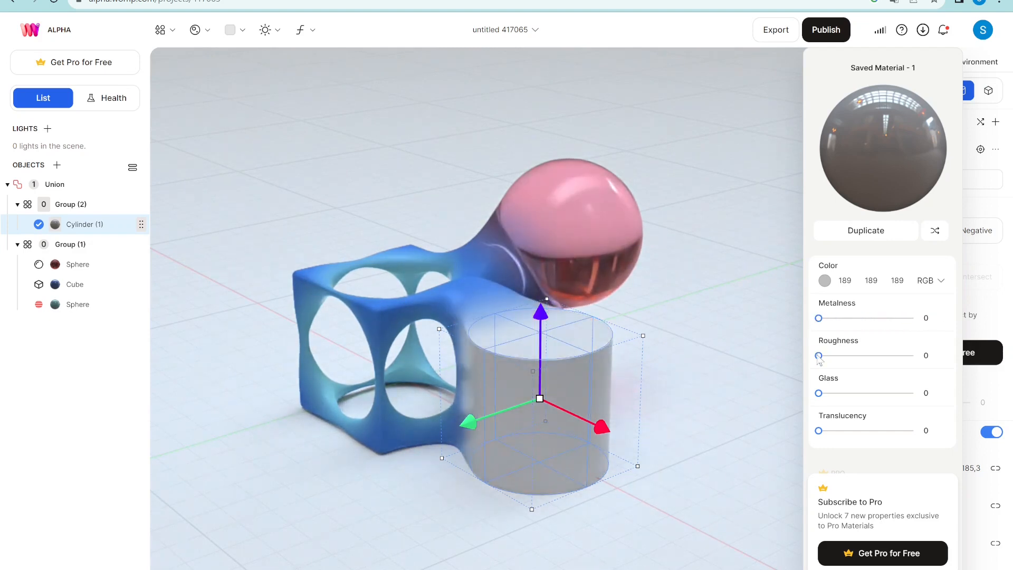
left_click_drag(819, 356, 925, 355)
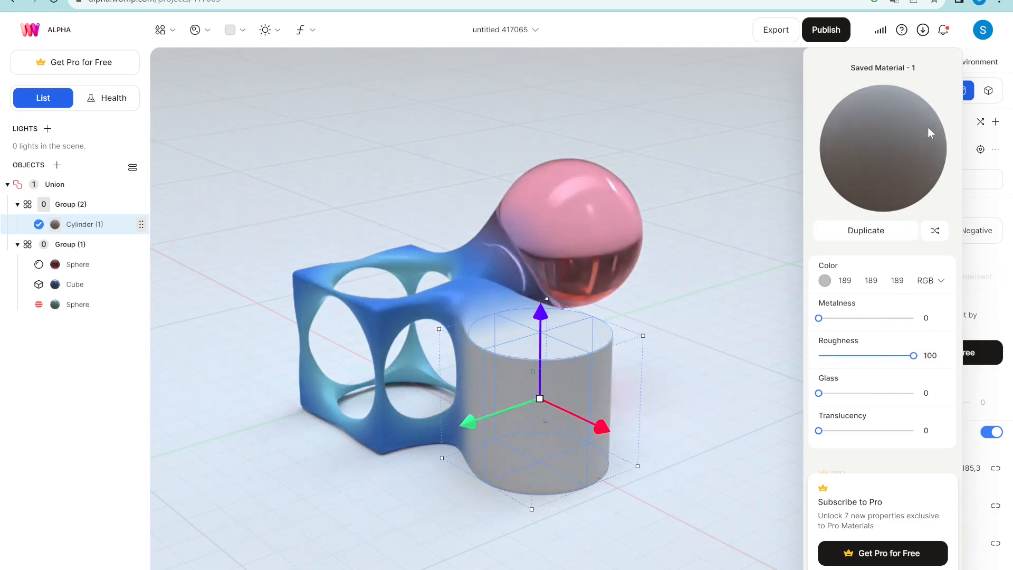
left_click_drag(914, 355, 812, 355)
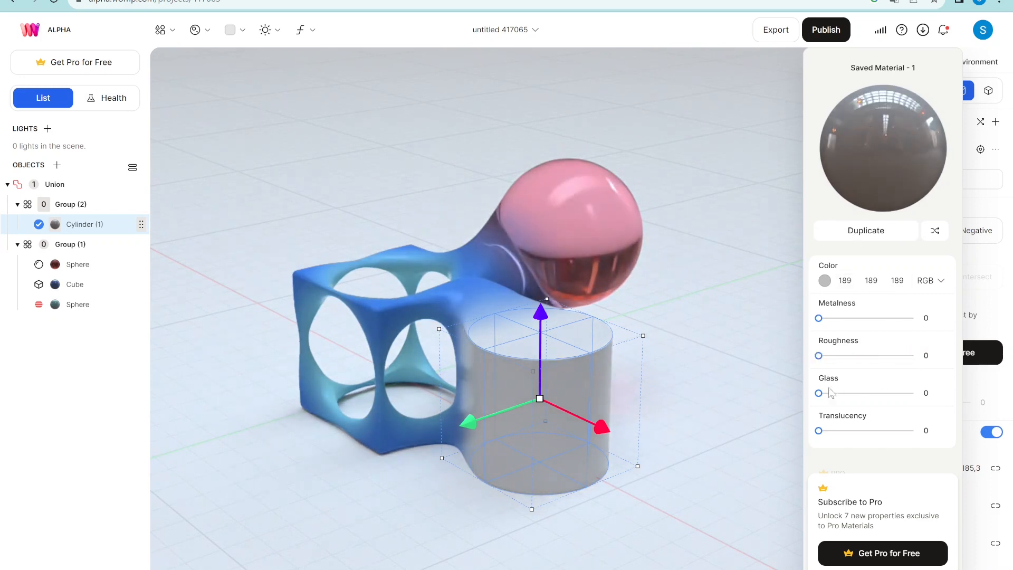
- Test the cylinder's glass and translucency at 100 each, and settle on glass 25 and translucency about 3.1
left_click_drag(819, 394, 918, 397)
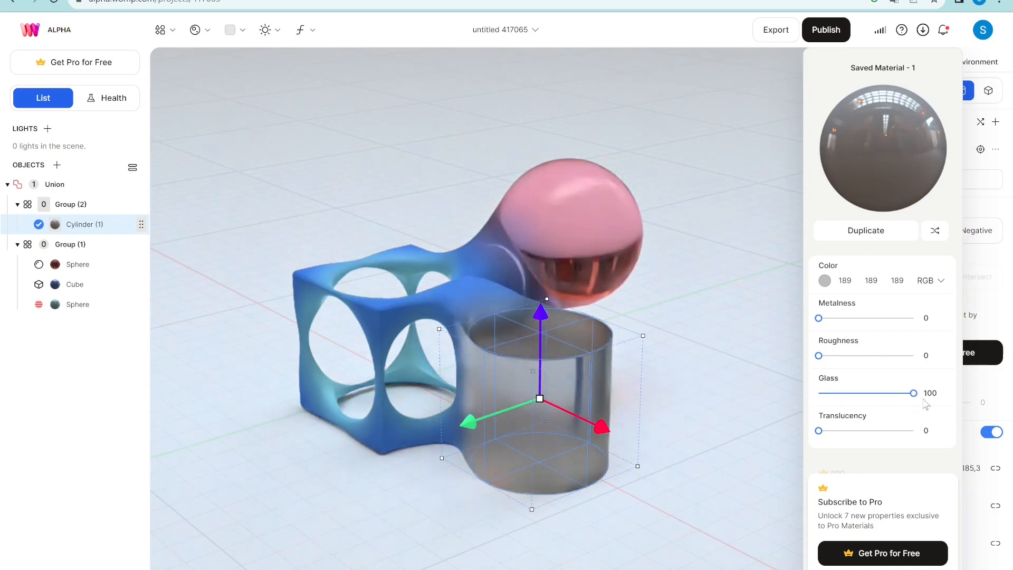
left_click_drag(701, 378, 678, 359)
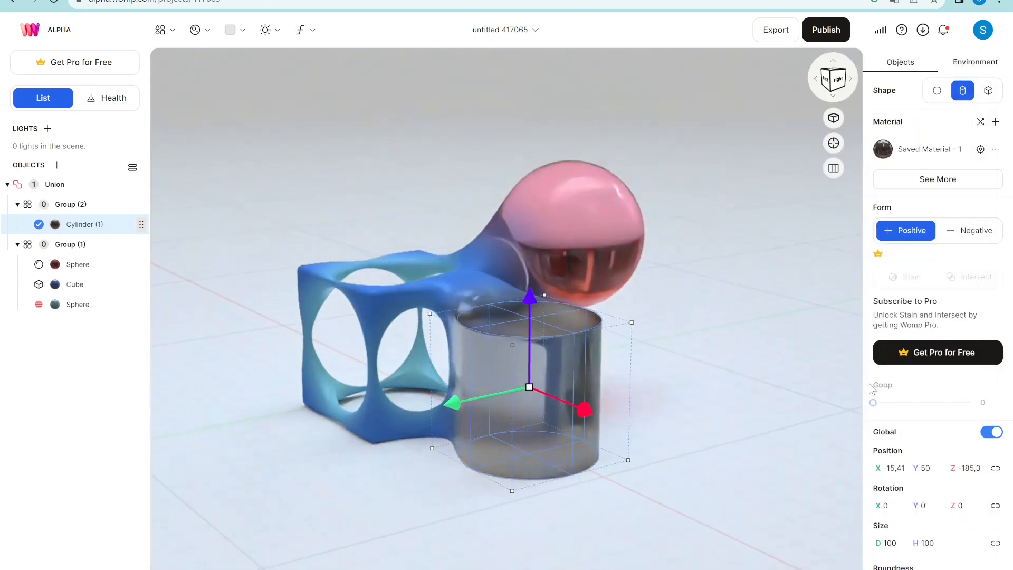
left_click(906, 148)
left_click_drag(913, 393, 918, 432)
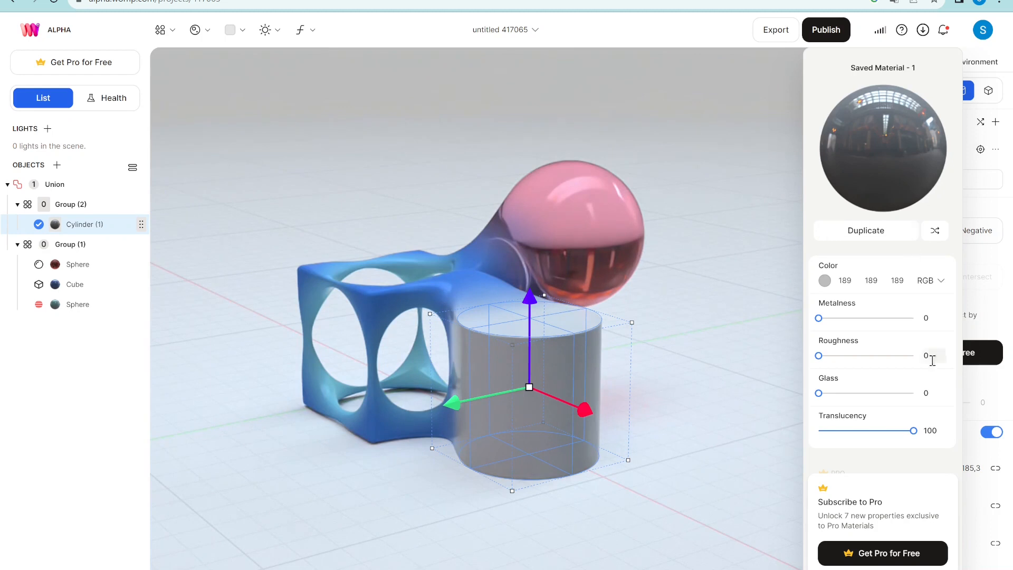
left_click_drag(913, 431, 822, 428)
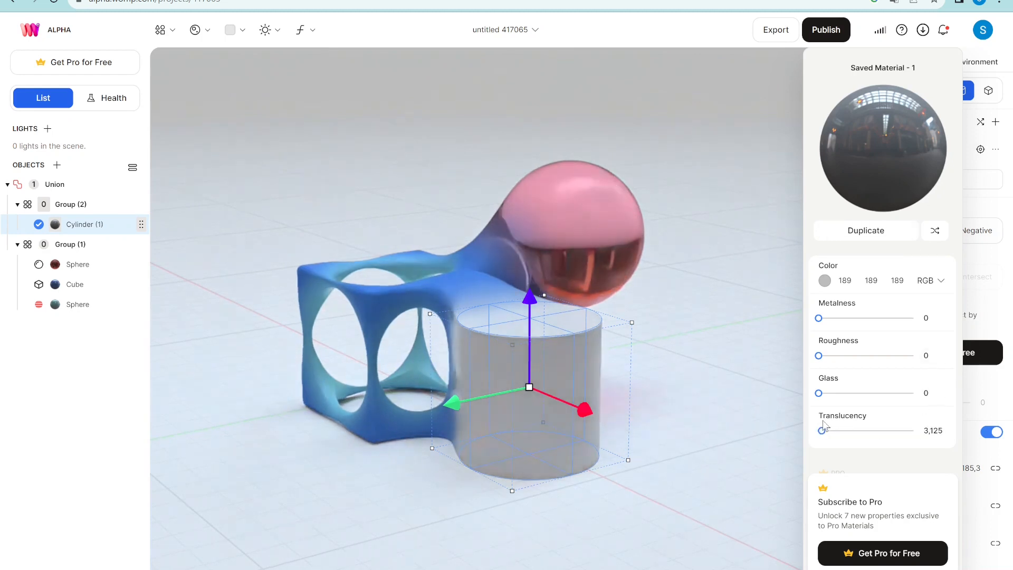
left_click_drag(827, 393, 842, 393)
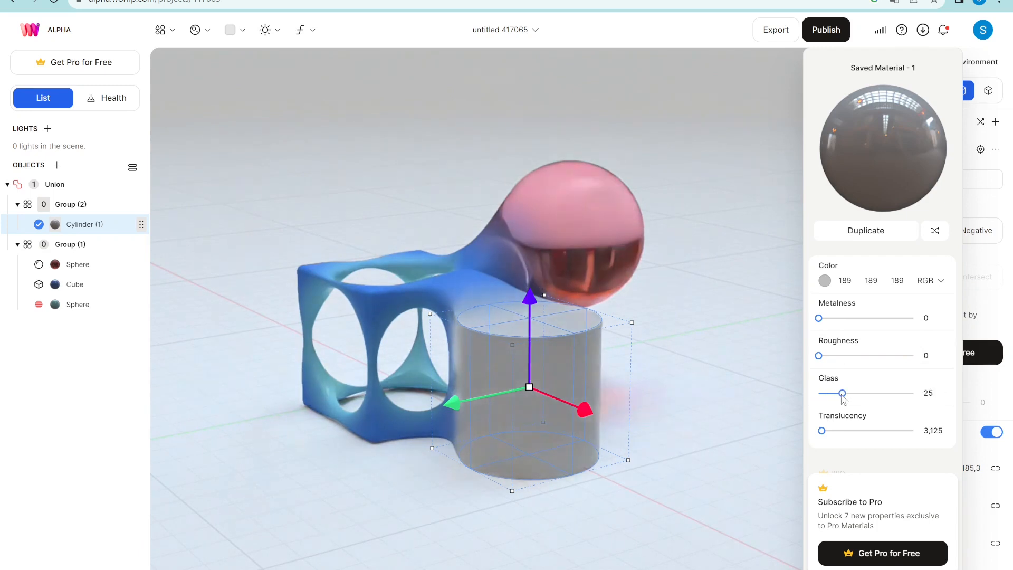
- Change the cylinder's material color to dark red (#990000)
left_click(827, 284)
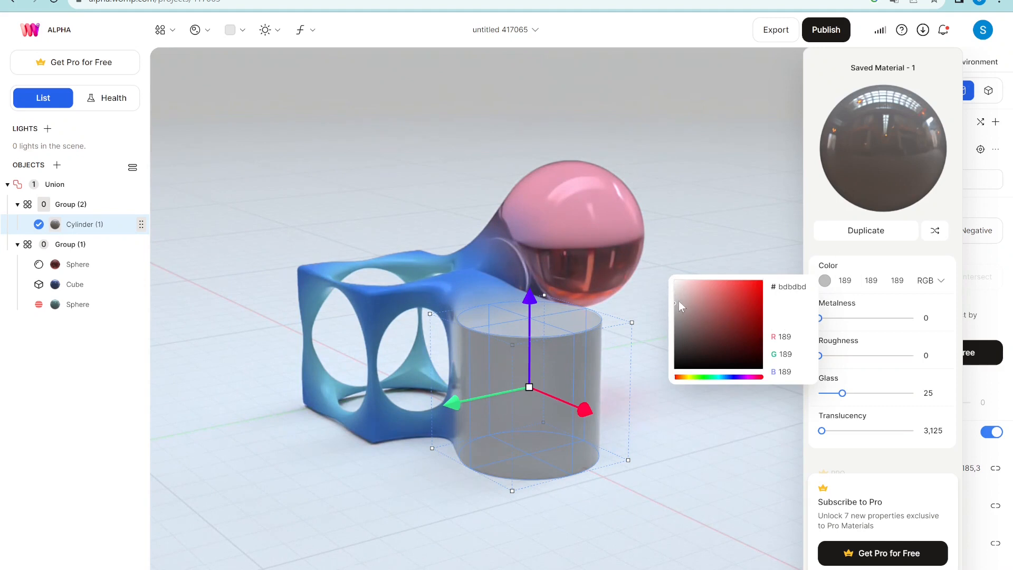
mouse_move(675, 300)
left_mouse_down()
mouse_move(673, 277)
mouse_move(662, 381)
mouse_move(656, 320)
mouse_move(761, 318)
left_mouse_up()
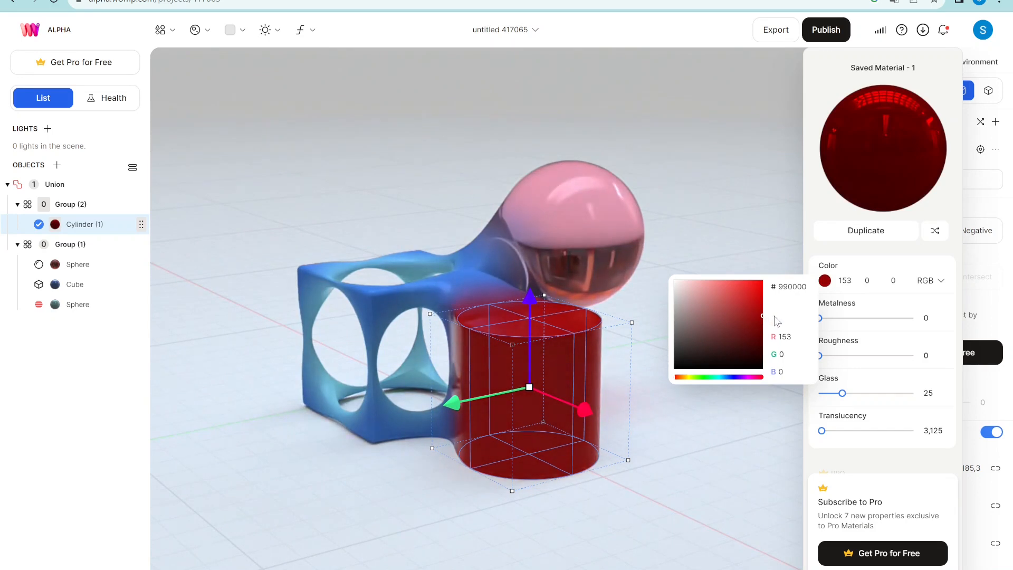
left_click_drag(775, 316, 773, 317)
- Change the cylinder's material color to light green (#92e692) and set its glass to about 81.25
mouse_move(686, 382)
left_mouse_down()
mouse_move(717, 380)
mouse_move(705, 378)
left_mouse_up()
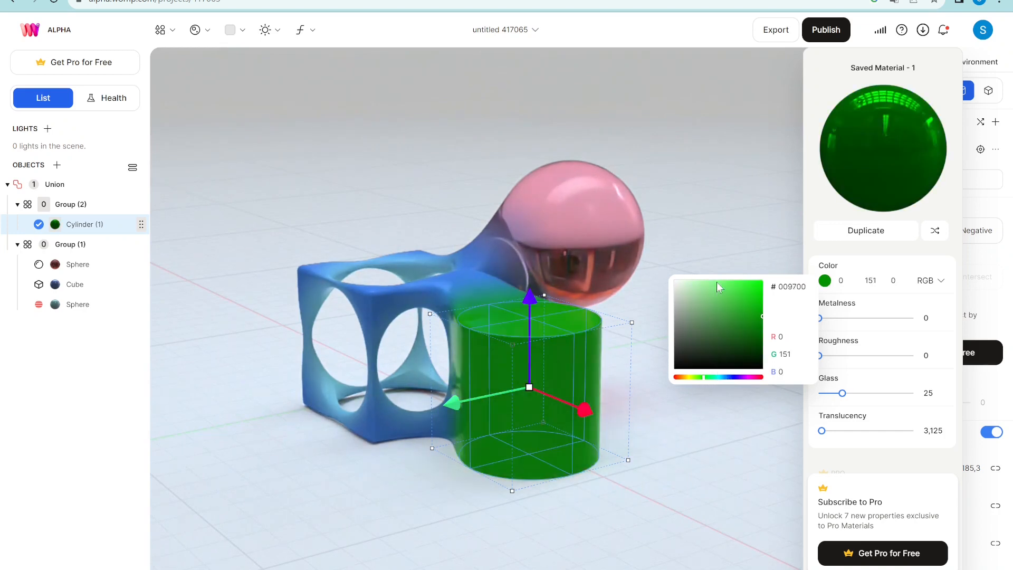
left_click_drag(711, 293, 707, 289)
left_click_drag(851, 396, 897, 395)
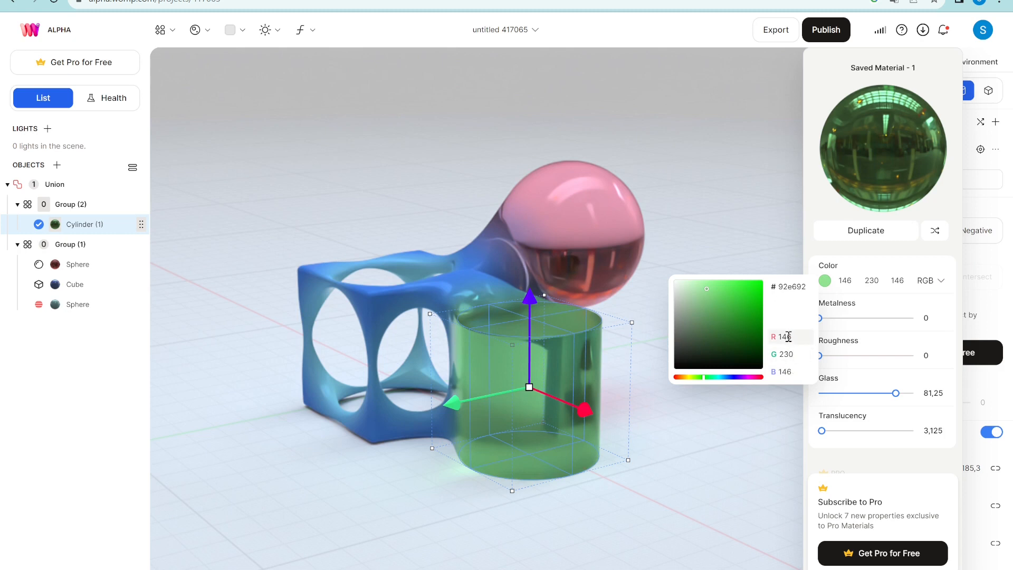
- Set the green value of the cylinder's color to 235 and select its hex code
left_click(794, 353)
key("BackSpace")
type("5")
key("Return")
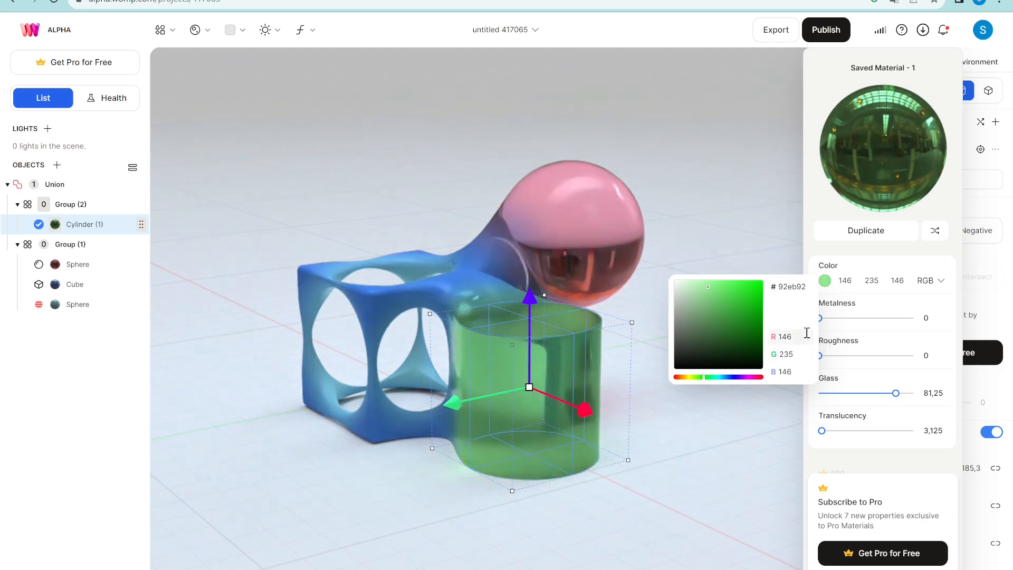
left_click_drag(807, 285, 776, 295)
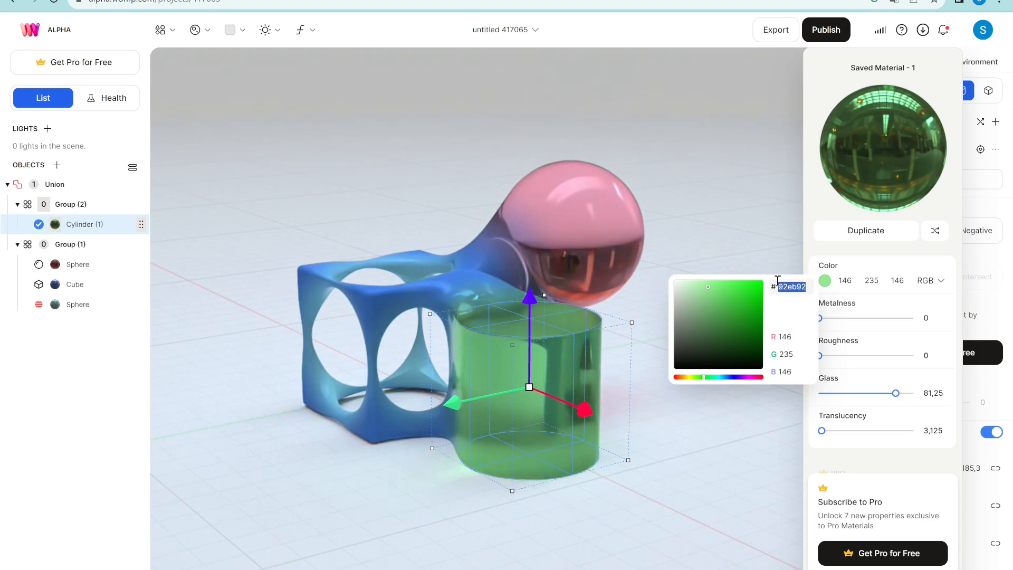
- Shuffle the cylinder's material repeatedly until it has a bright purple color (213, 72, 230)
left_click(935, 231)
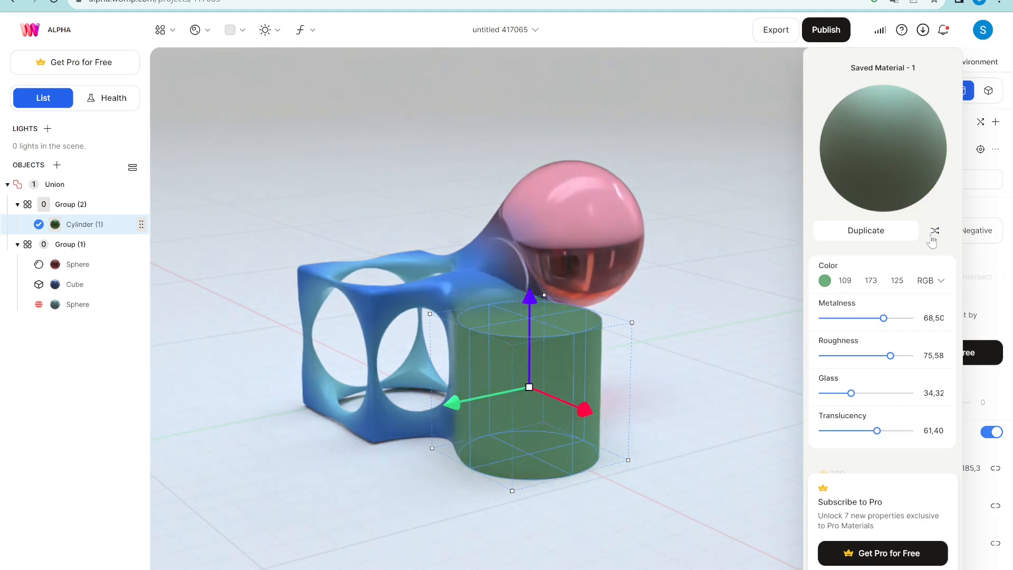
left_click(933, 237)
left_click(933, 237)
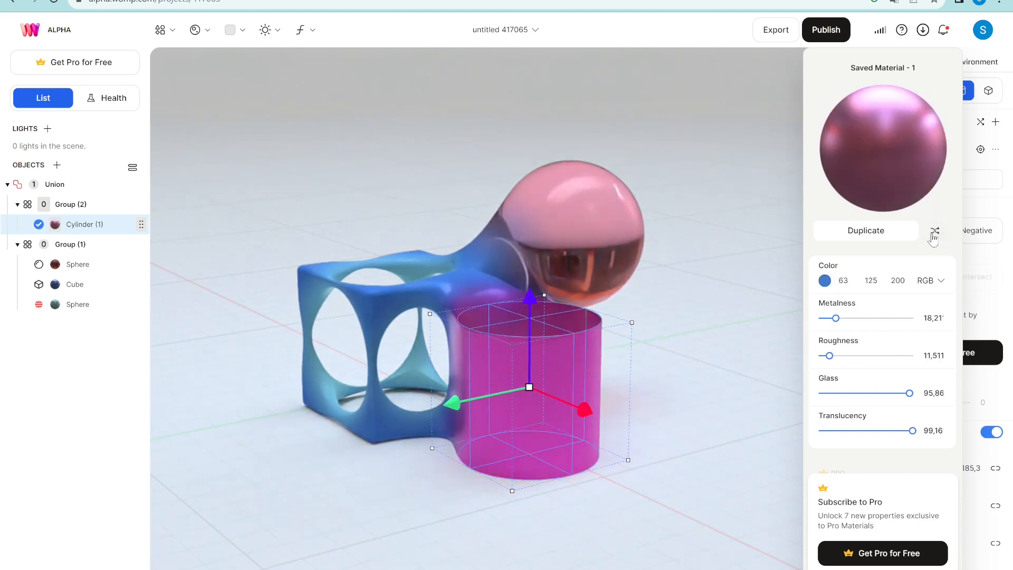
left_click(933, 234)
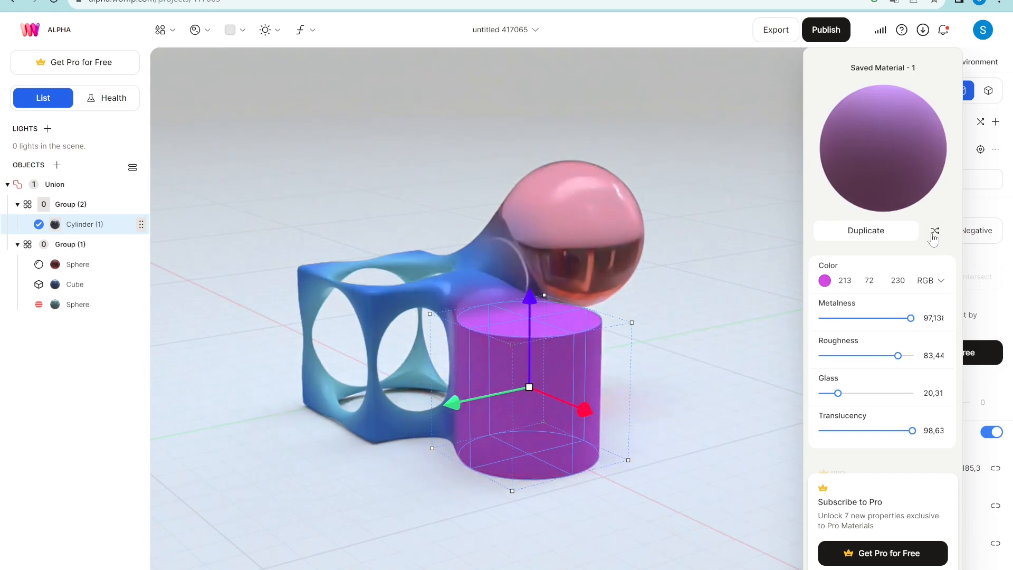
- Duplicate the cylinder's shuffled material, check the copy in the materials library, and reselect the cylinder
left_click(885, 235)
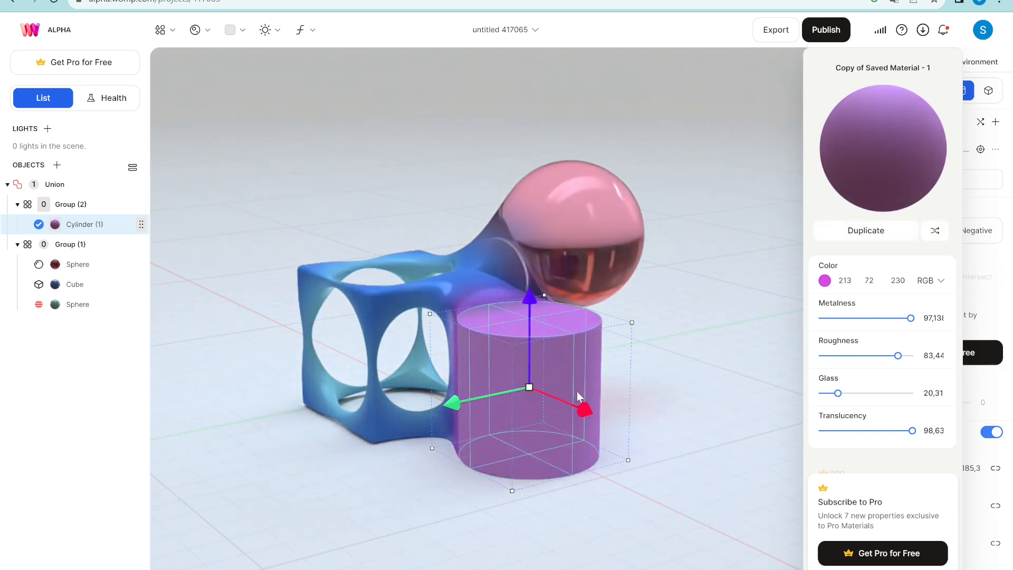
left_click(196, 31)
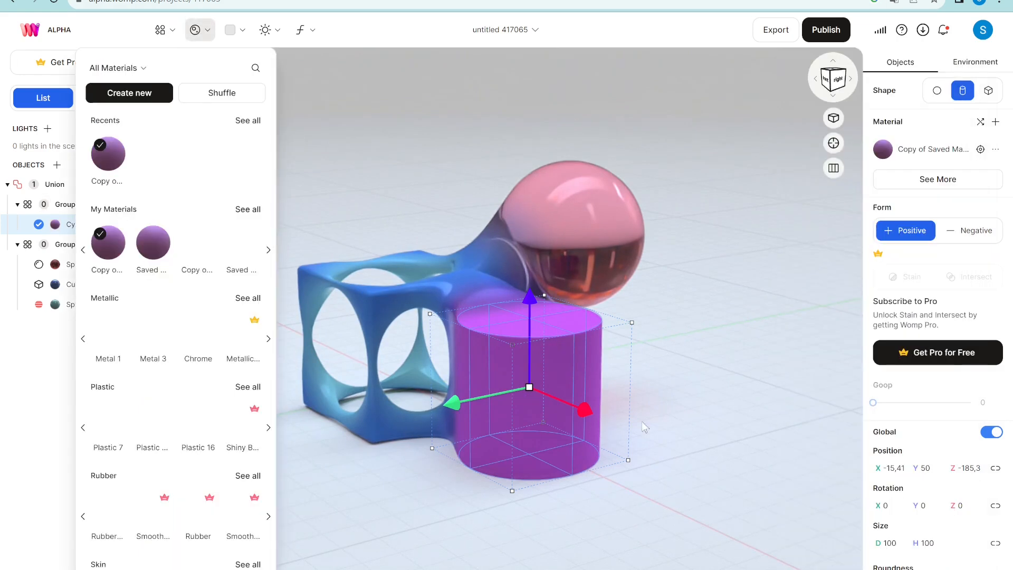
left_click(343, 167)
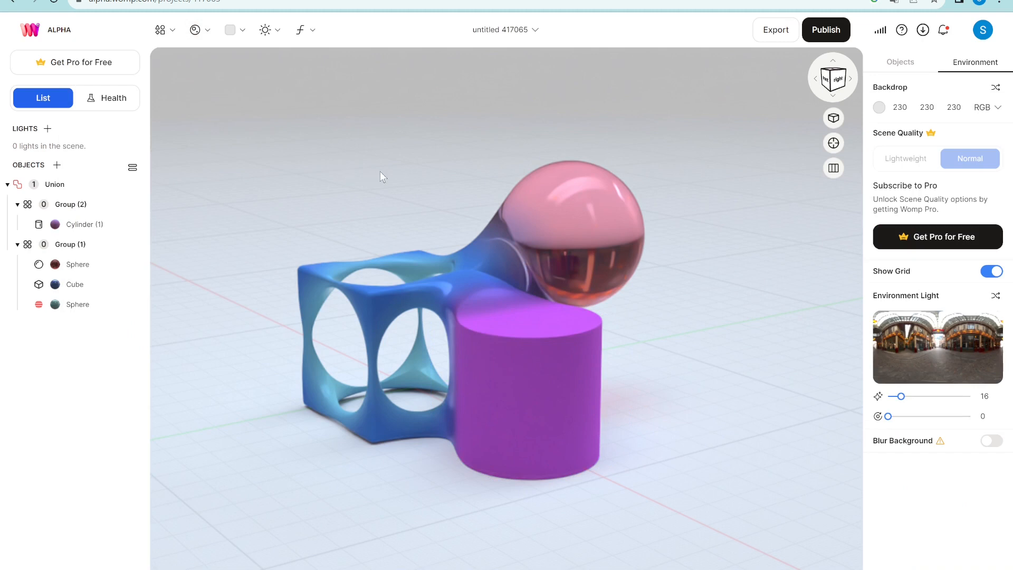
left_click(569, 394)
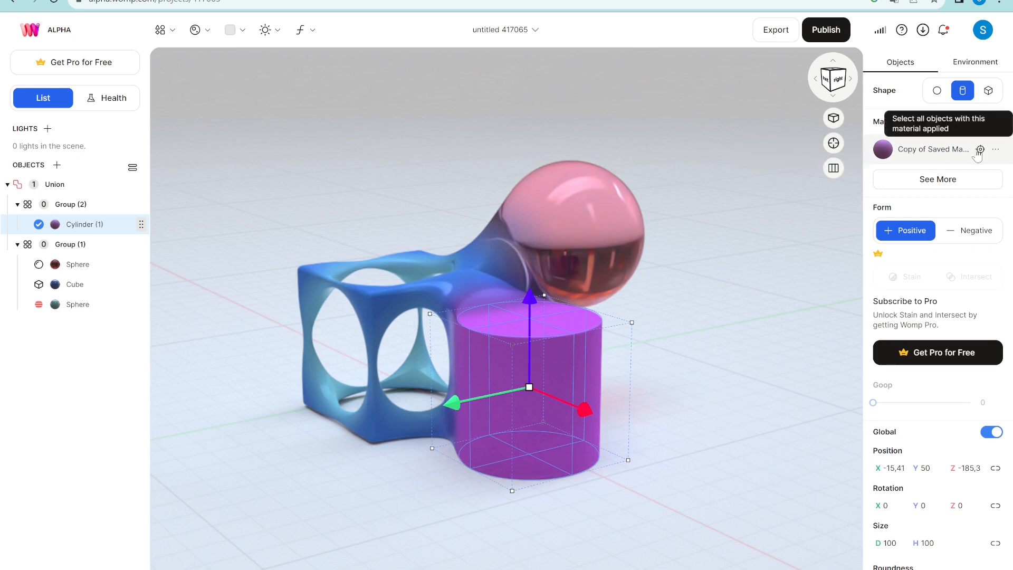
- Add a second cylinder about 114 in diameter and height, and lower it to the grid beside the purple cylinder
left_click(161, 30)
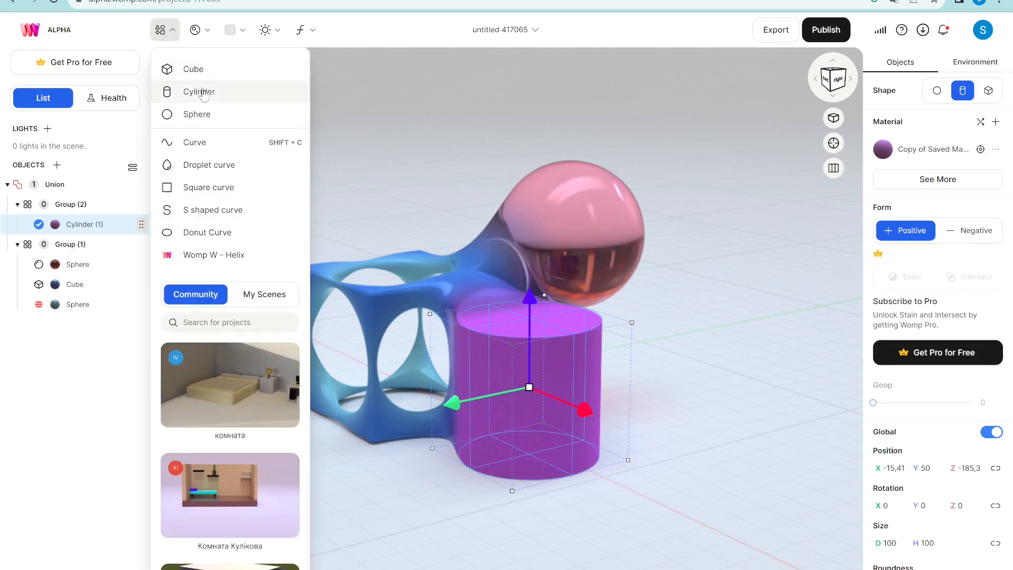
left_click(204, 92)
left_click_drag(469, 189, 704, 300)
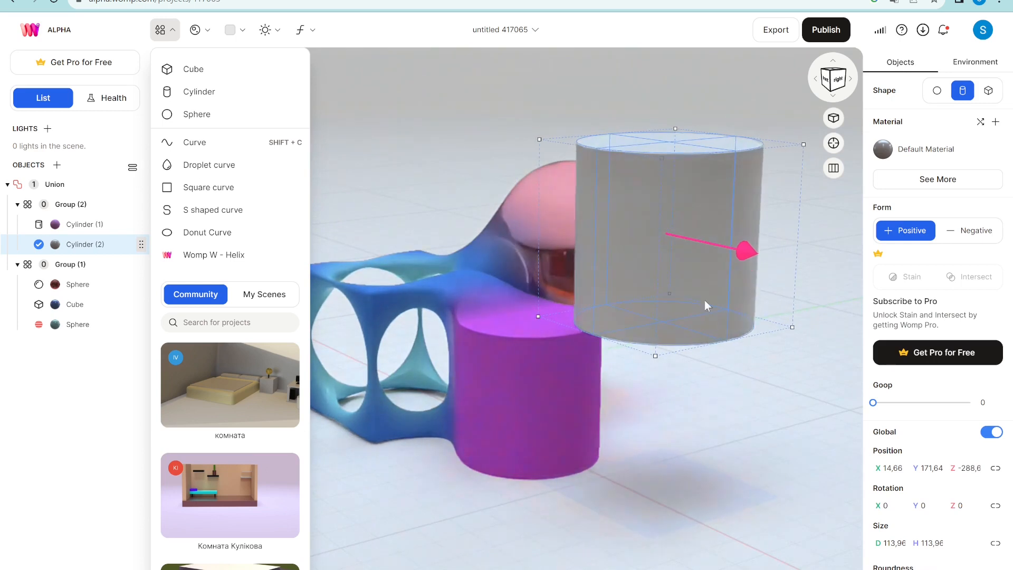
left_click_drag(670, 123, 660, 312)
- Move the purple cylinder below the new cylinder in Group (2) and set its goop to 58
left_click_drag(141, 224, 112, 249)
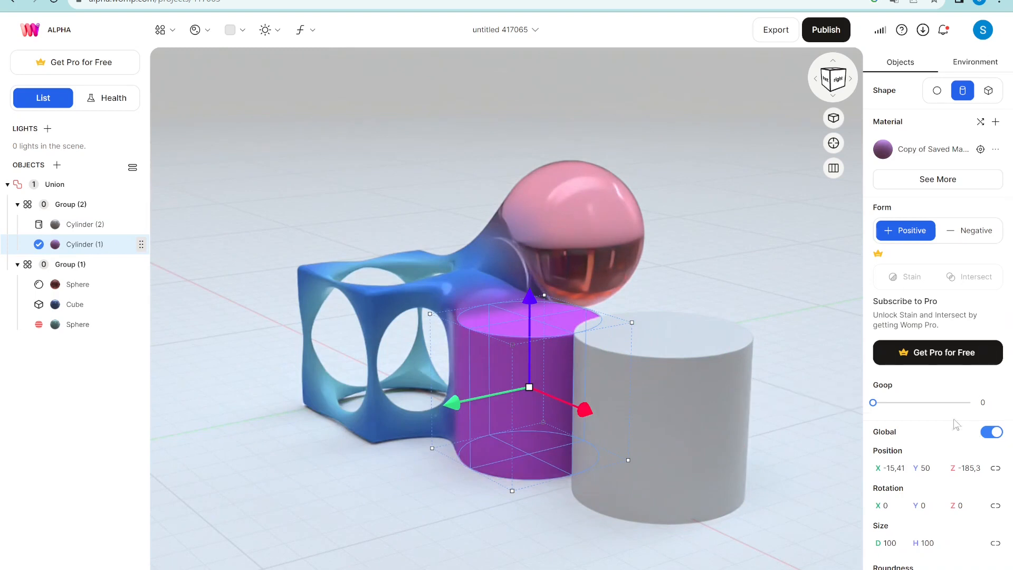
left_click_drag(874, 402, 889, 411)
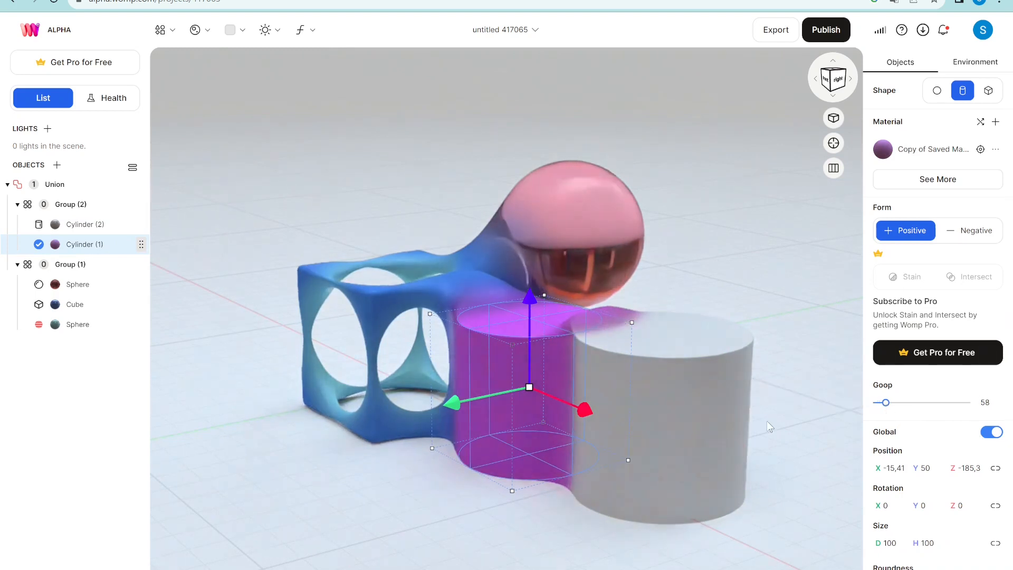
- Change the gray cylinder's material to light green (#85e691) with a metalness of 93.75
left_click(650, 416)
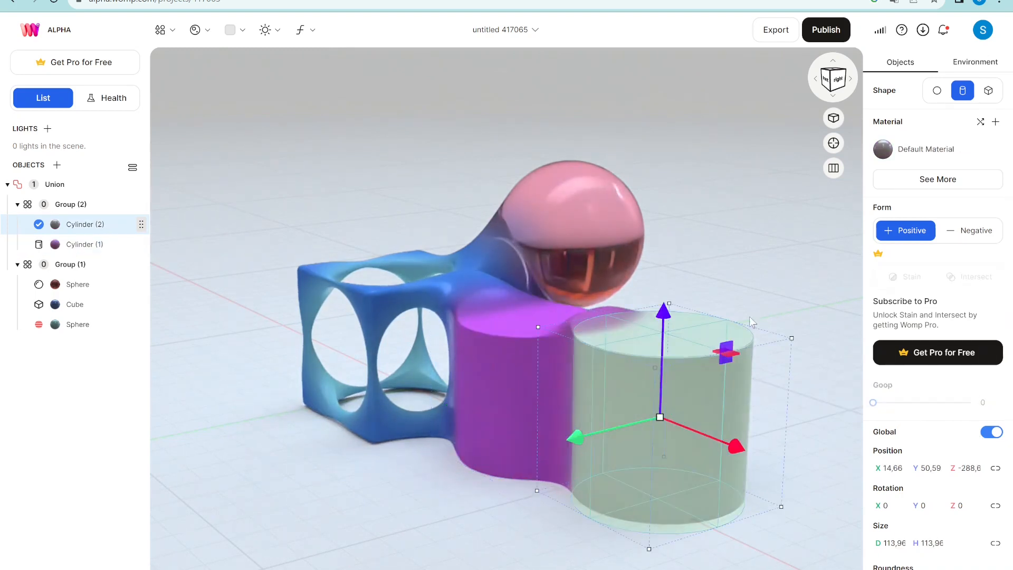
left_click(896, 159)
left_click_drag(841, 320, 884, 318)
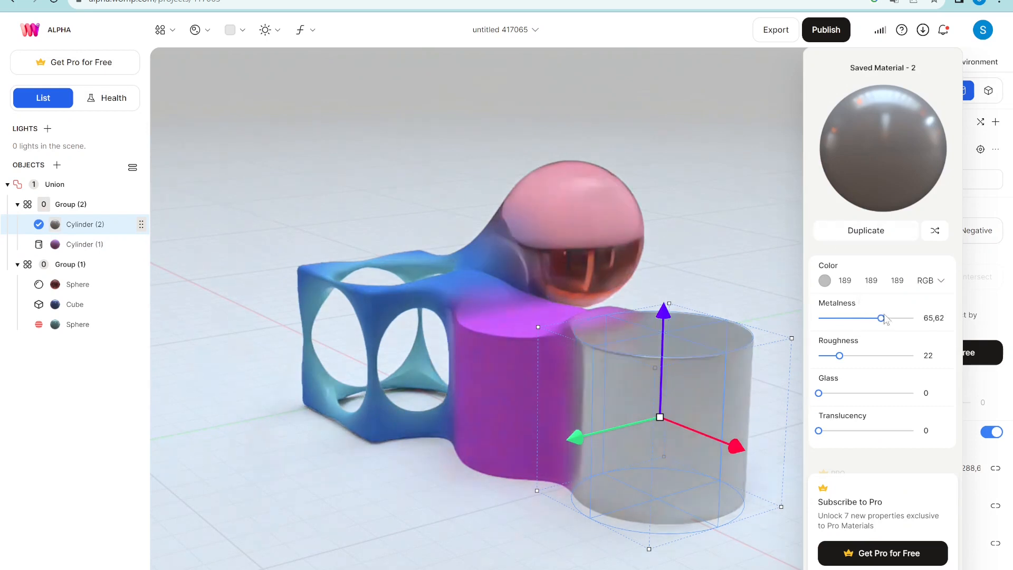
left_click(825, 280)
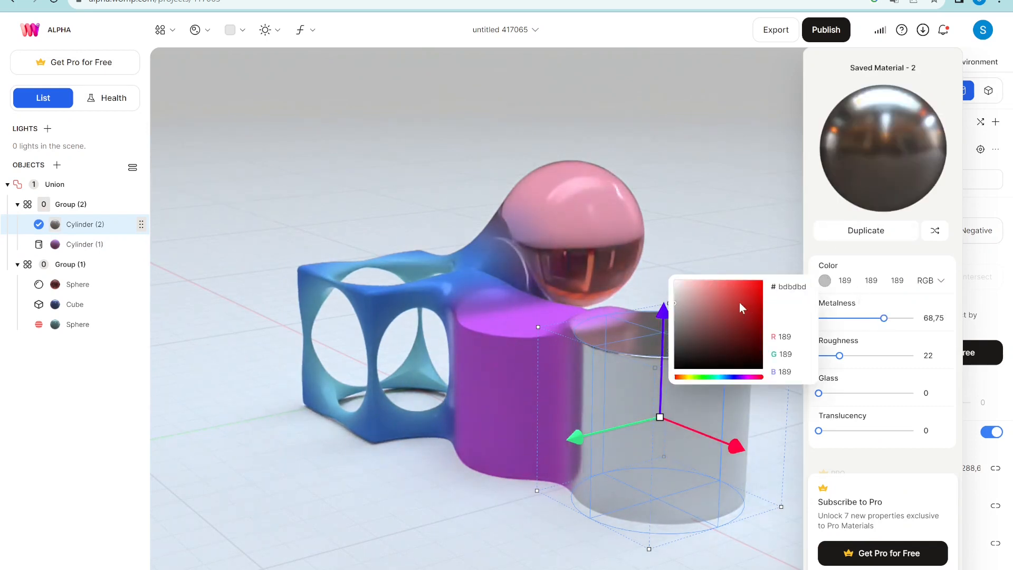
left_click(706, 376)
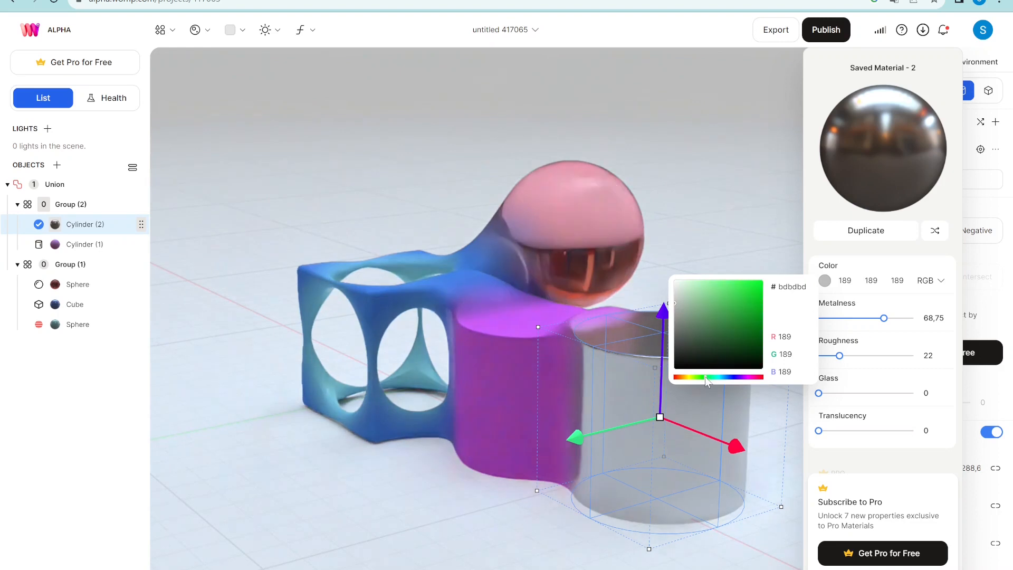
left_click_drag(726, 289, 720, 284)
left_click(712, 289)
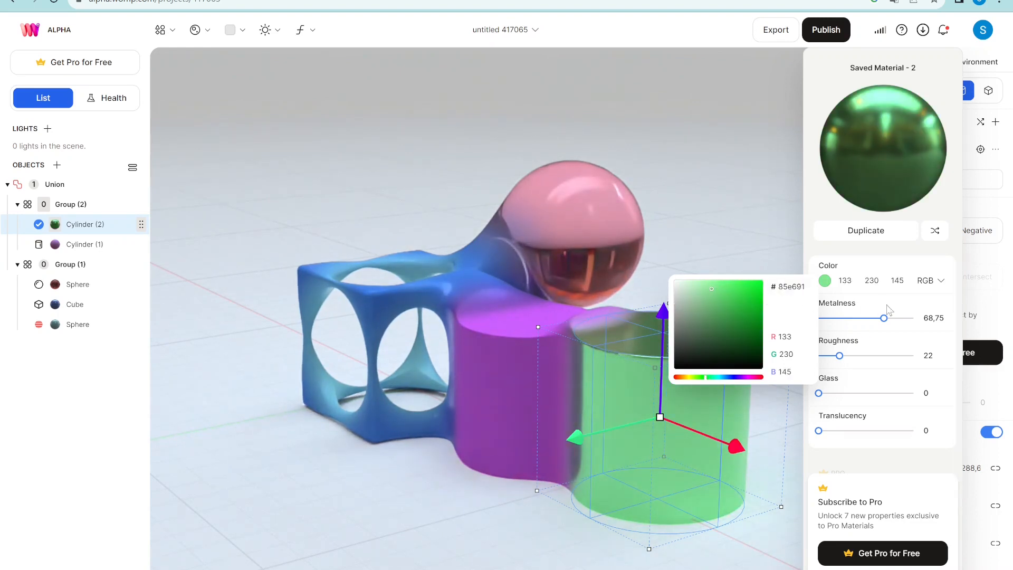
left_click_drag(884, 318, 908, 318)
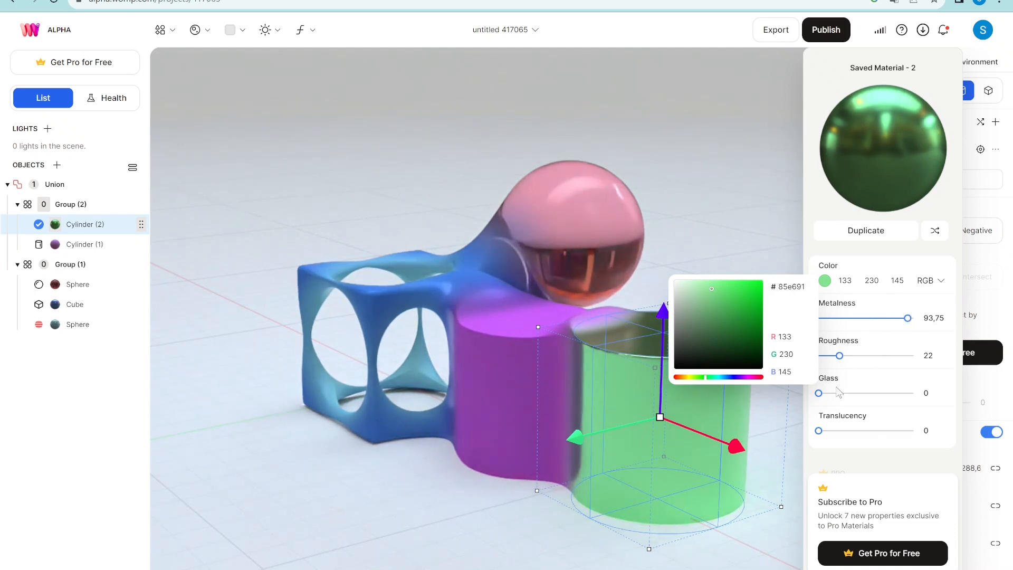
left_click(745, 250)
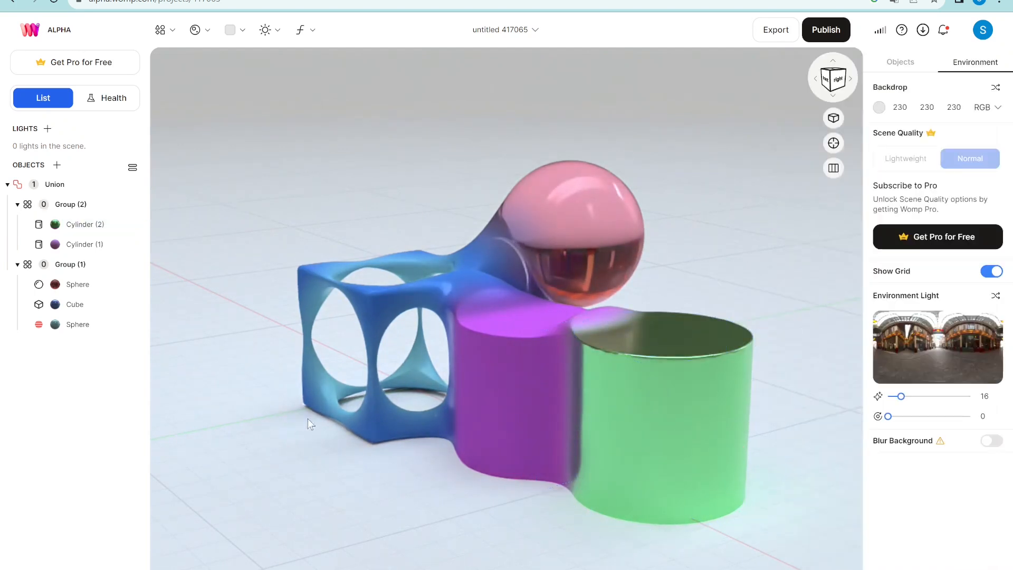
- Change the material color of the negative sphere in Group (1) to pinkish purple (#be77ac)
left_click(108, 324)
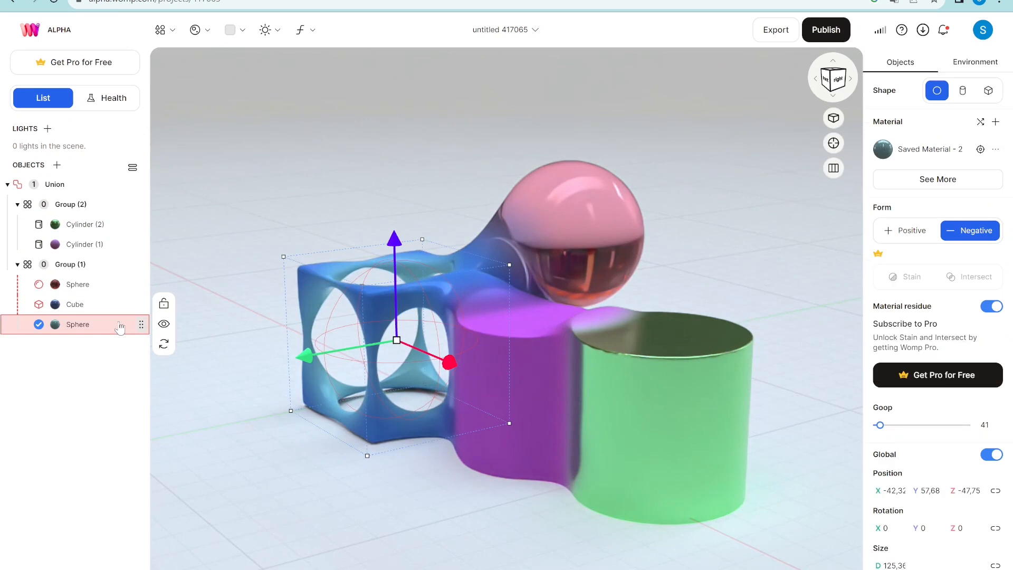
left_click(890, 153)
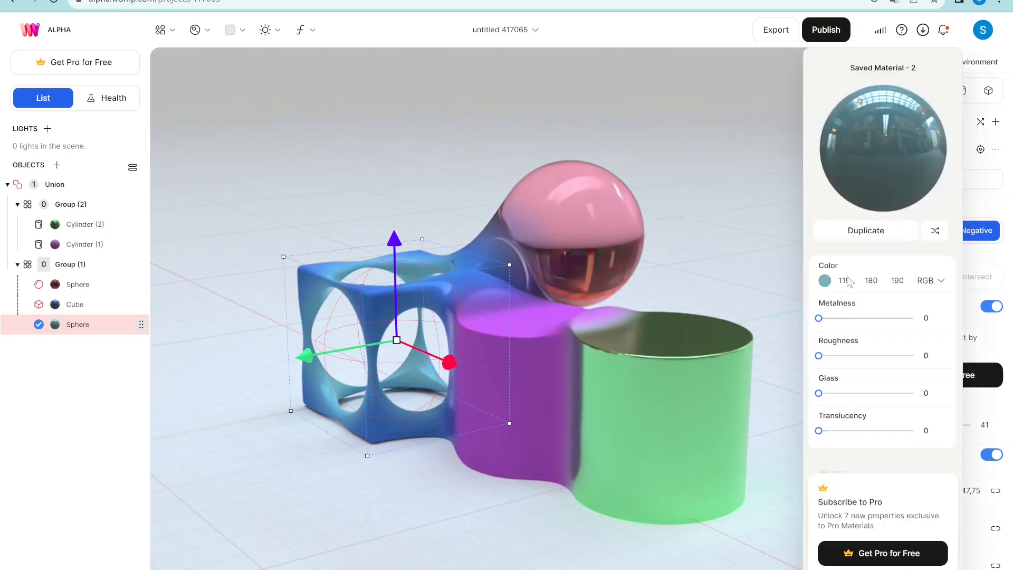
left_click(825, 280)
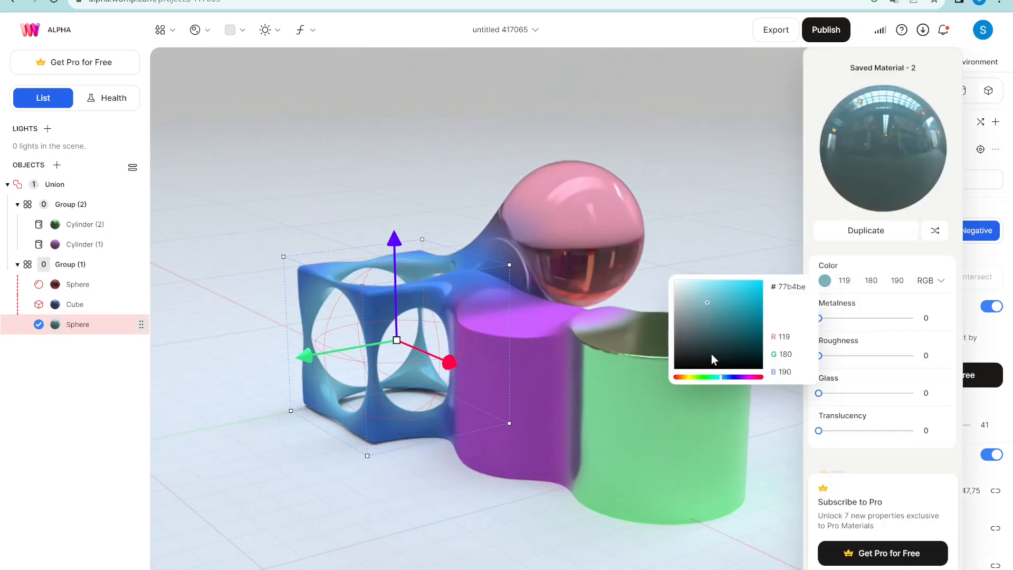
left_click(738, 378)
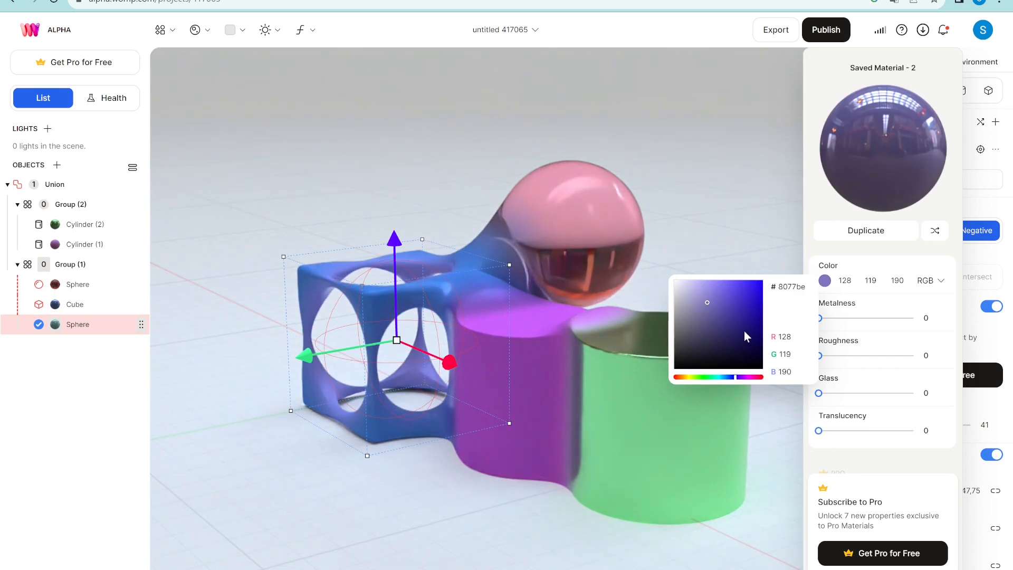
left_click(752, 378)
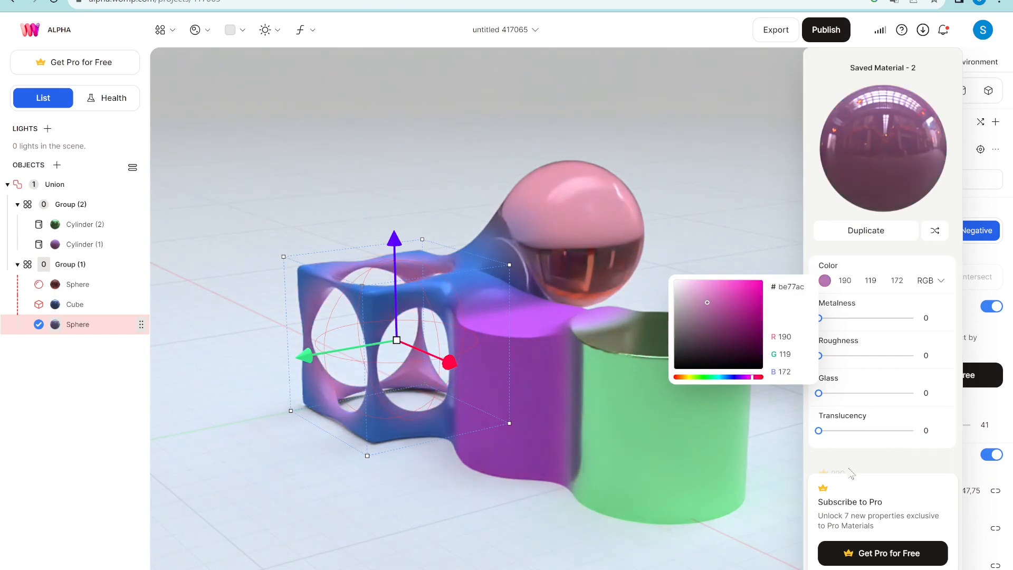
left_click(782, 493)
left_click(782, 493)
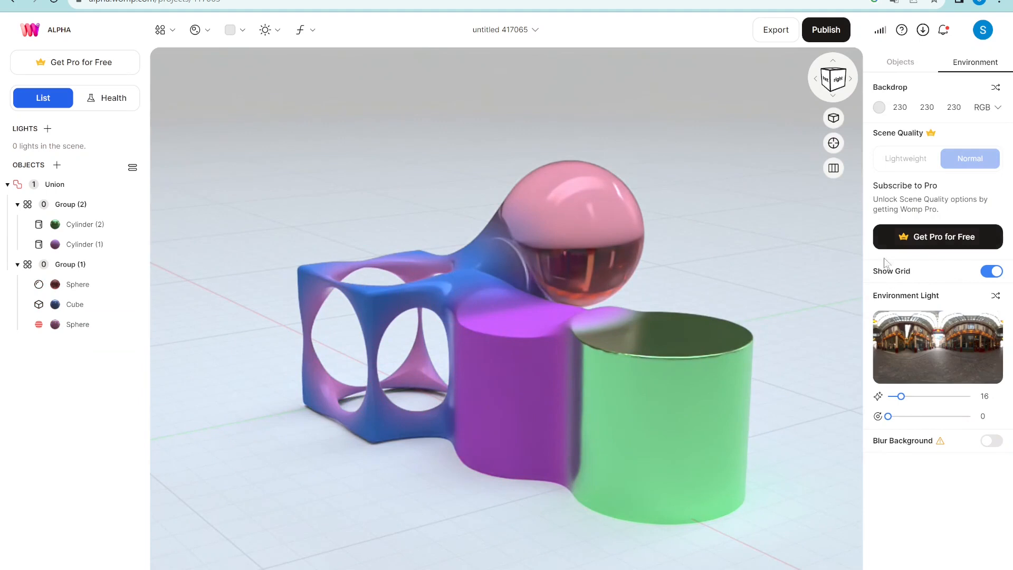
- Test the negative sphere's goop at 0 and settle on 37
left_click(73, 328)
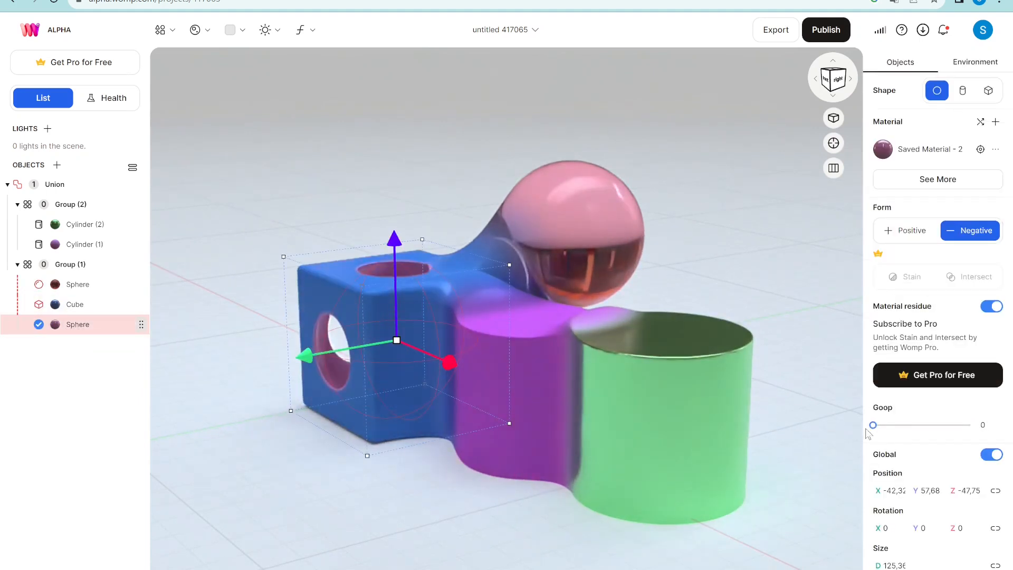
left_click_drag(874, 425, 881, 429)
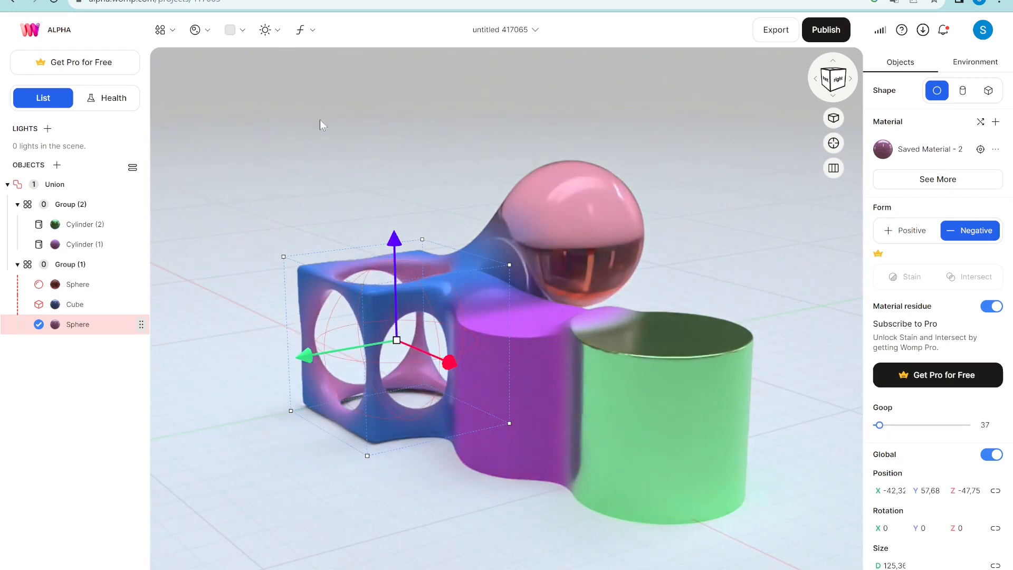
left_click_drag(328, 129, 395, 140)
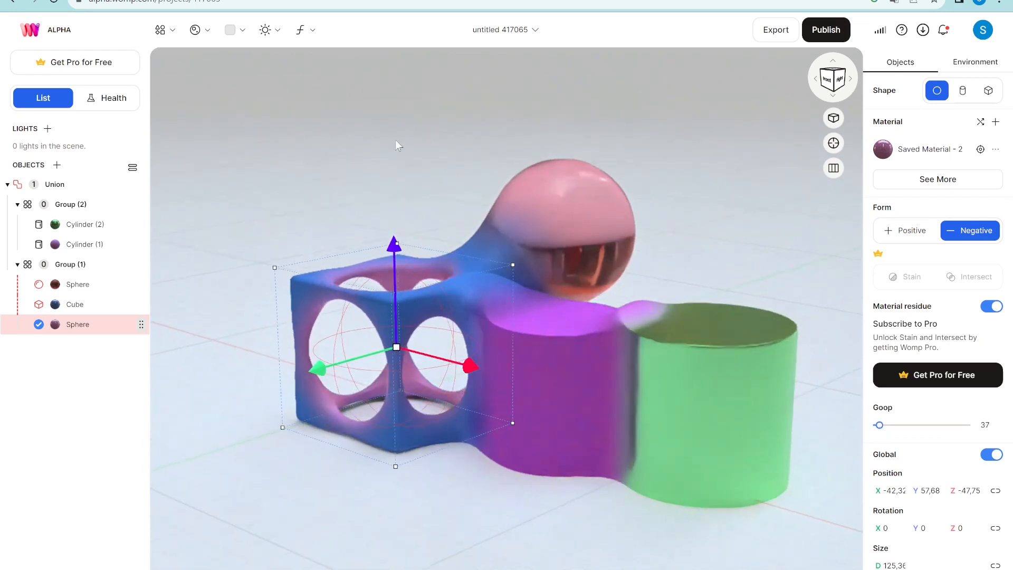
- Duplicate all five objects in the union and move the copies along the green axis, in front of the originals
left_click(307, 33)
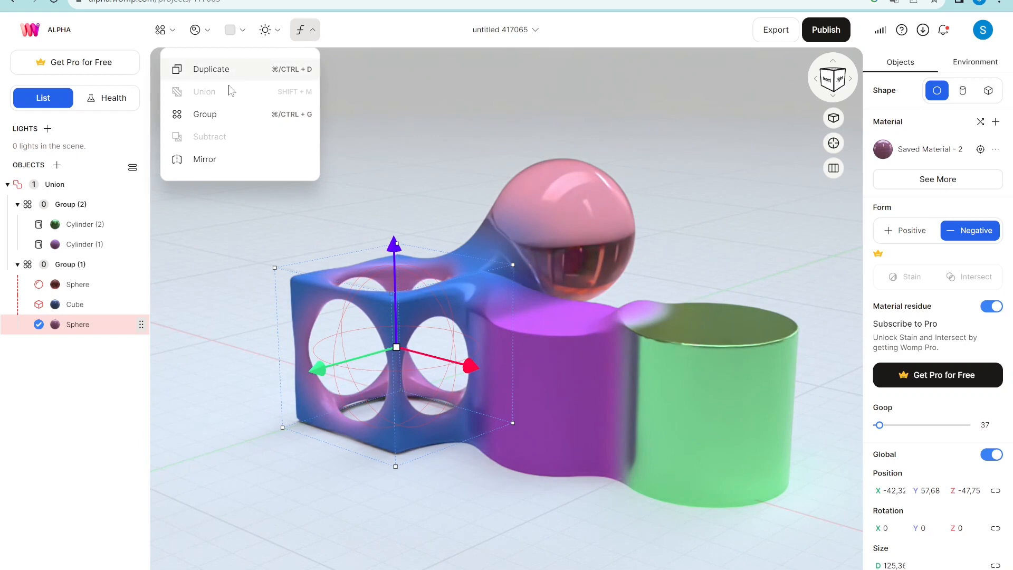
left_click(100, 309, "shift")
left_click(100, 288, "shift")
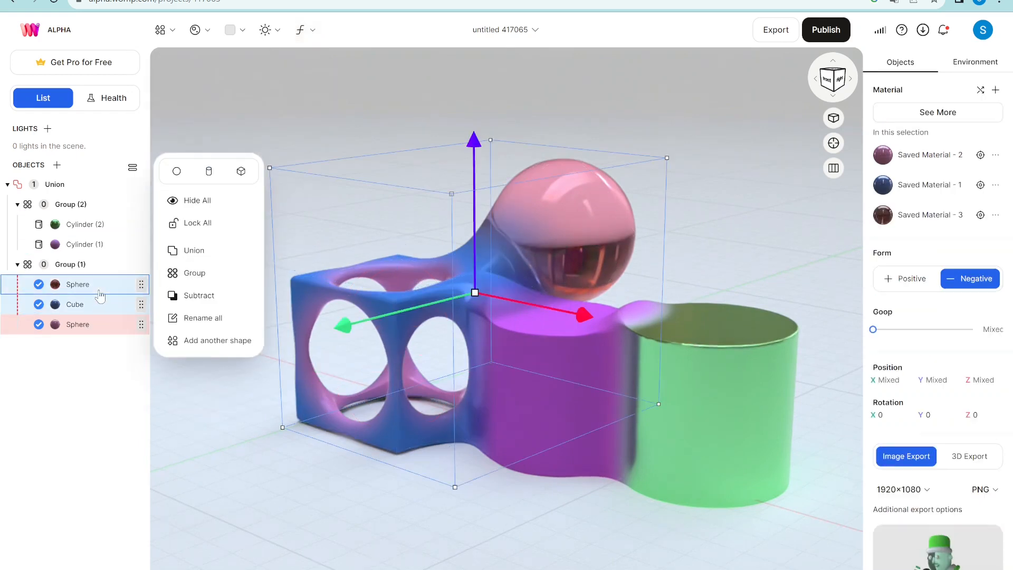
left_click(105, 246, "shift")
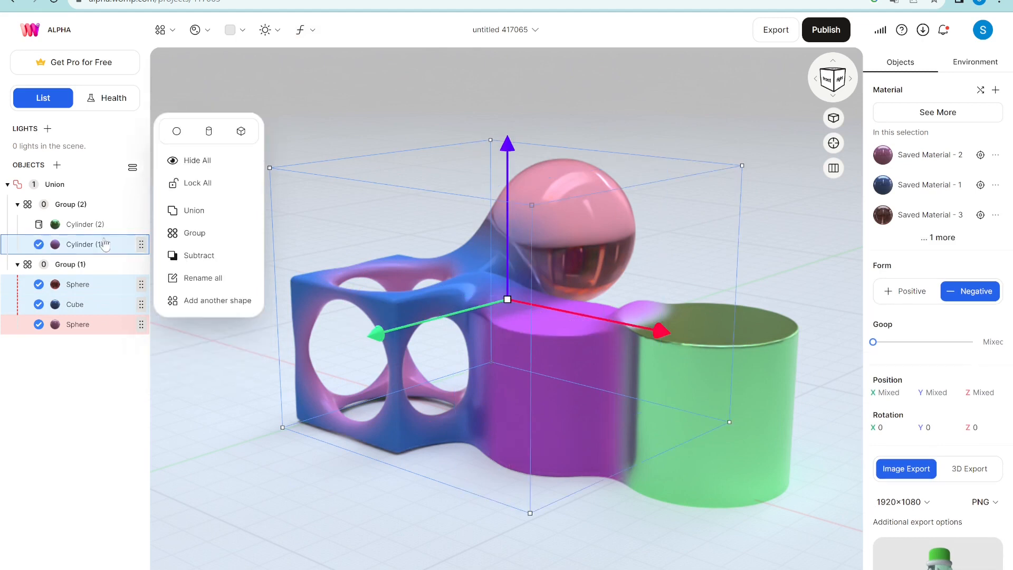
left_click(112, 227, "shift")
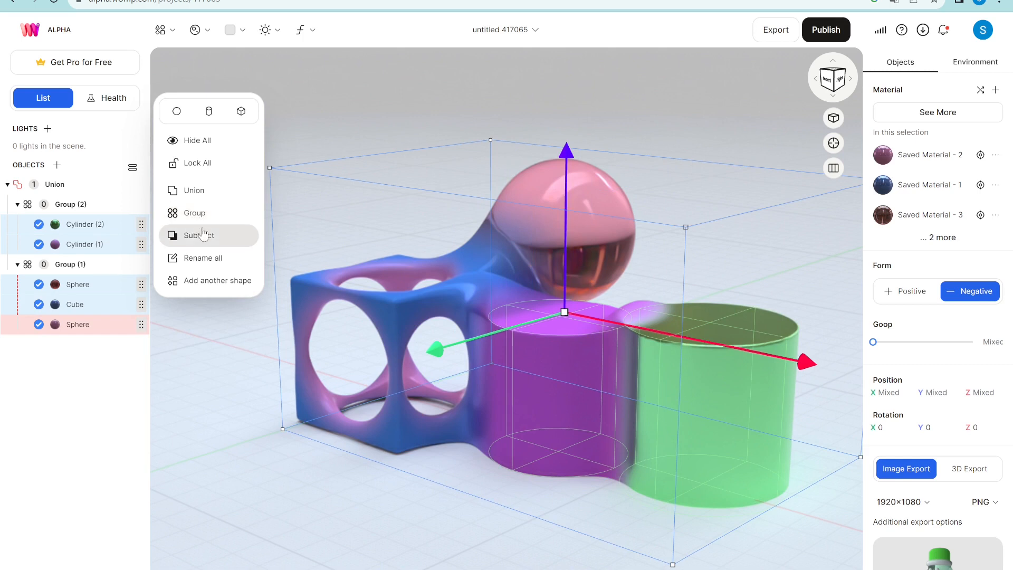
left_click(312, 33)
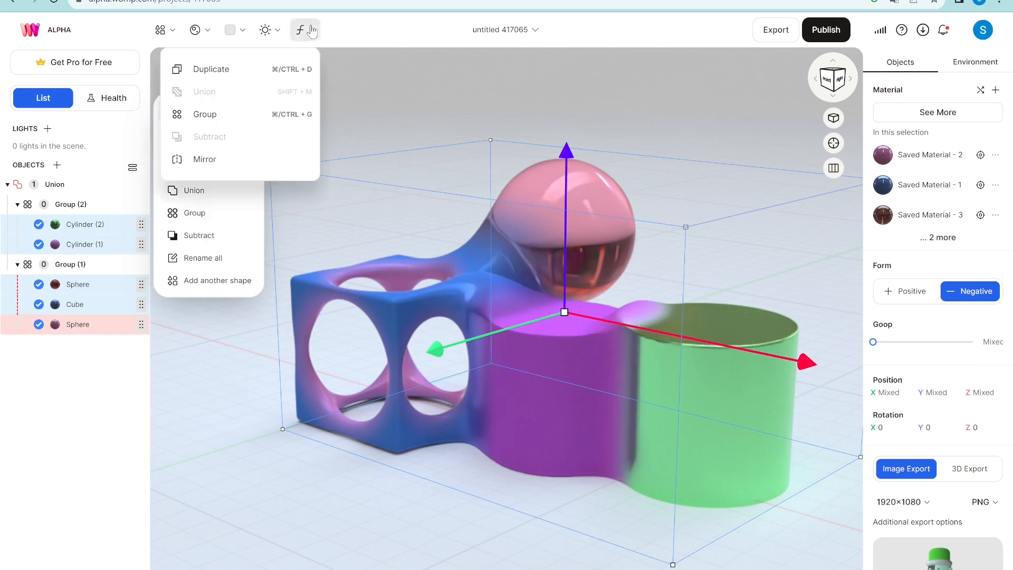
left_click(223, 76)
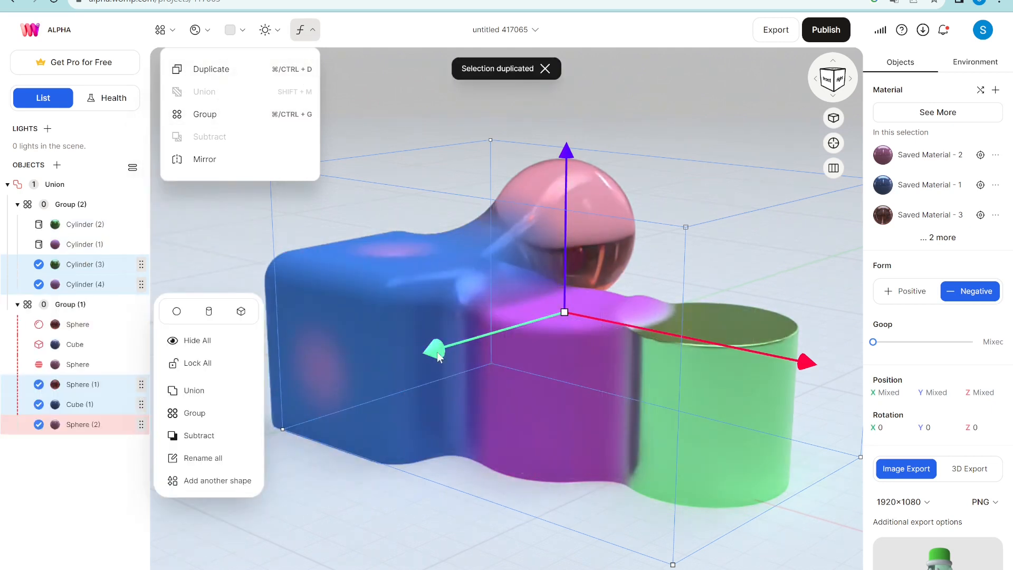
left_click_drag(435, 348, 193, 415)
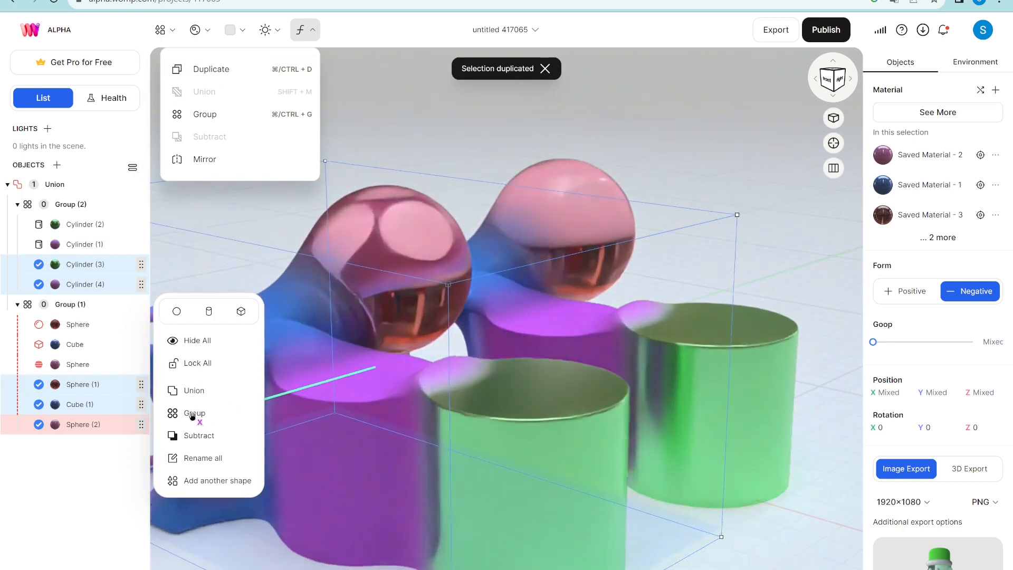
left_click(194, 211)
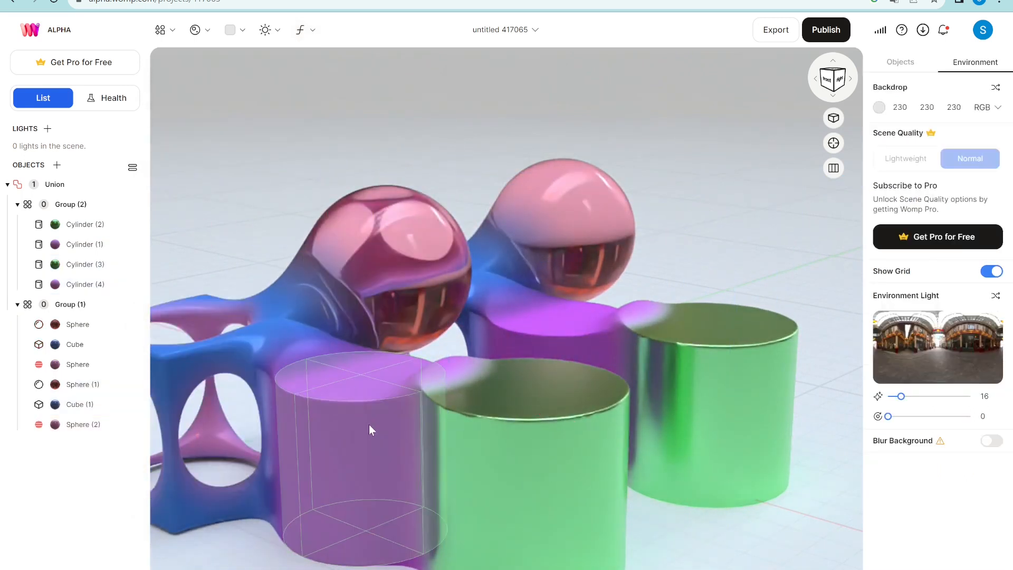
- Undo the move and duplication of the five objects, and combine the selected originals into a single union
key("ctrl+z")
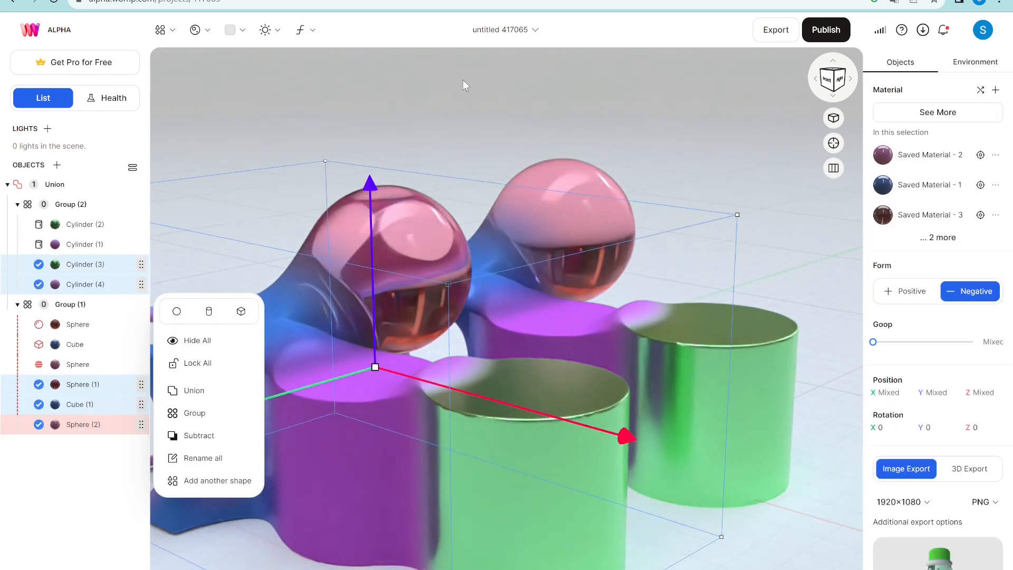
key("ctrl+z")
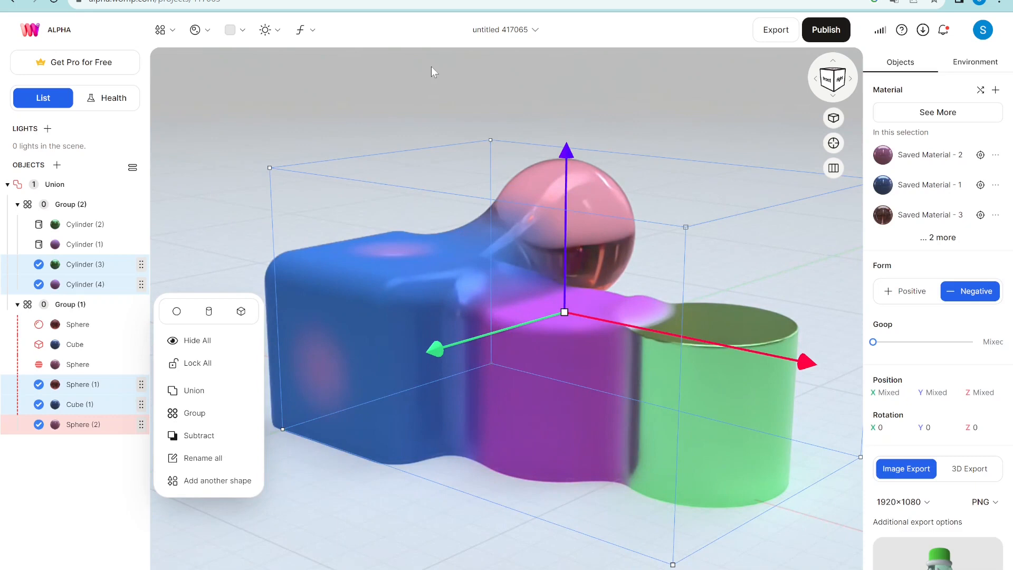
key("ctrl+z")
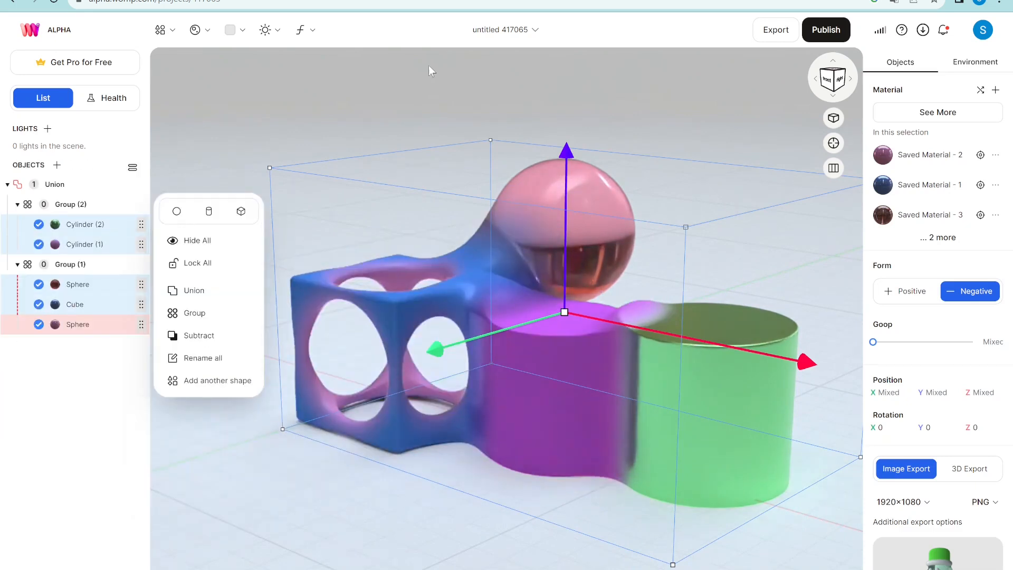
left_click(219, 295)
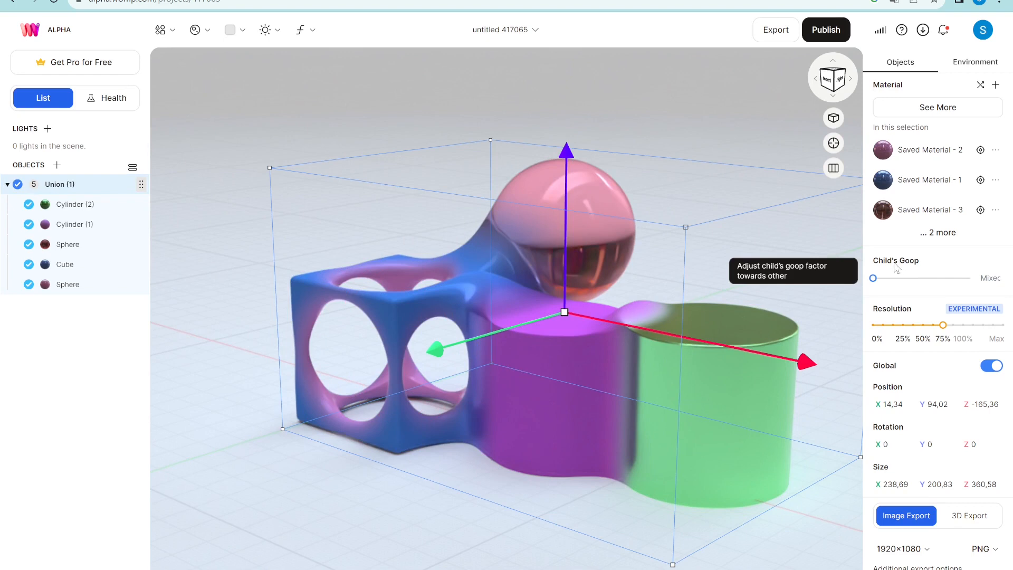
- Try a child's goop of 0 and two randomized materials on the union, and undo these changes
mouse_move(881, 277)
left_mouse_down()
mouse_move(923, 281)
mouse_move(872, 290)
left_mouse_up()
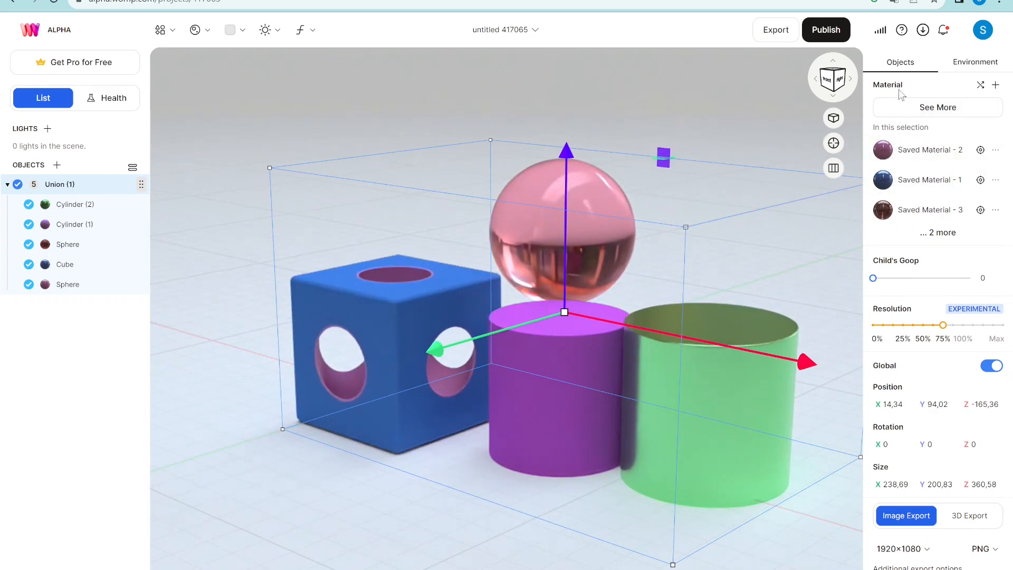
left_click(981, 86)
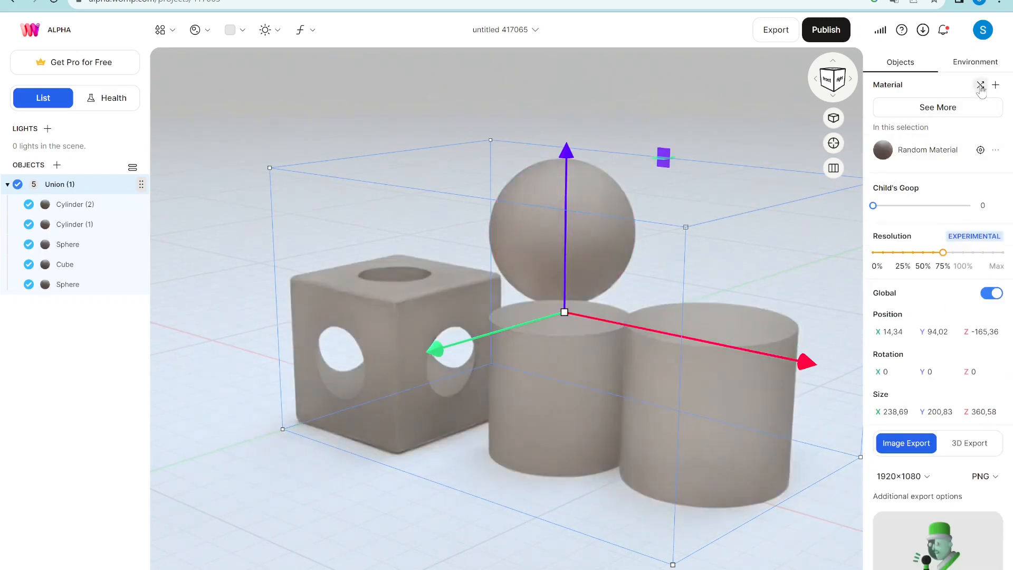
left_click(981, 86)
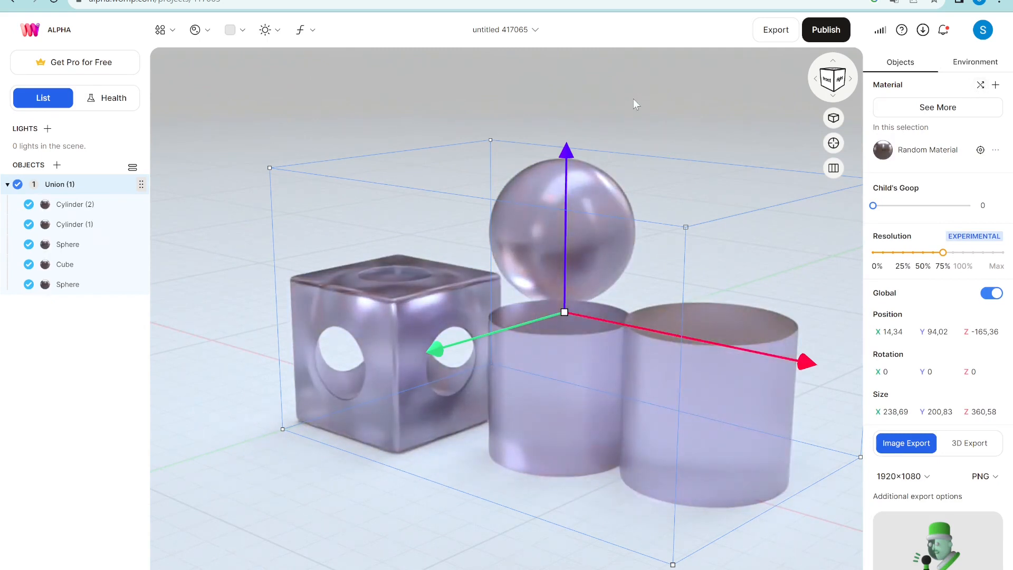
key("ctrl+z")
key("ctrl+z")
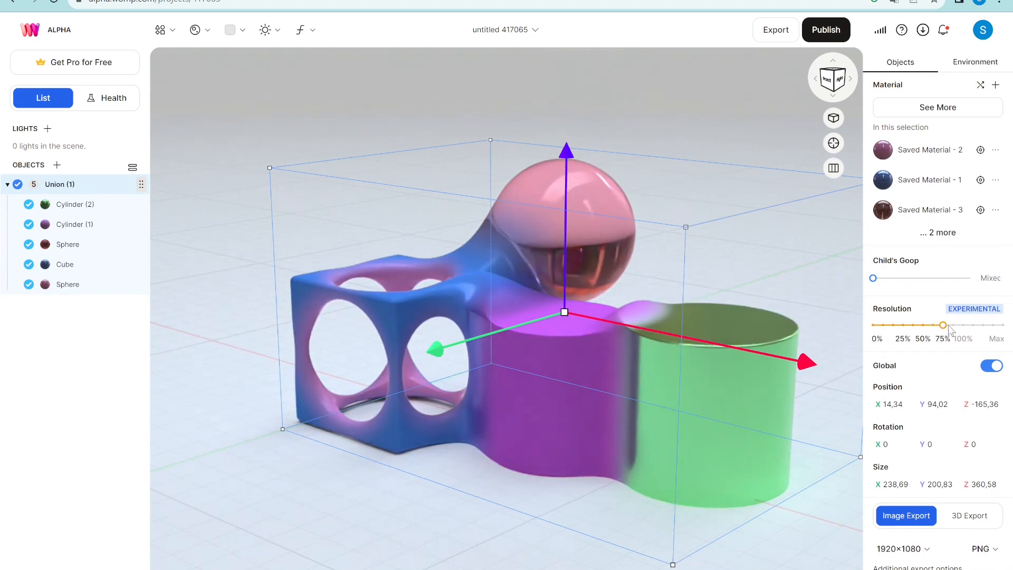
- Test the union's resolution at 100% and close to Max, and settle on a value between 50% and 75%
left_click_drag(950, 327, 964, 326)
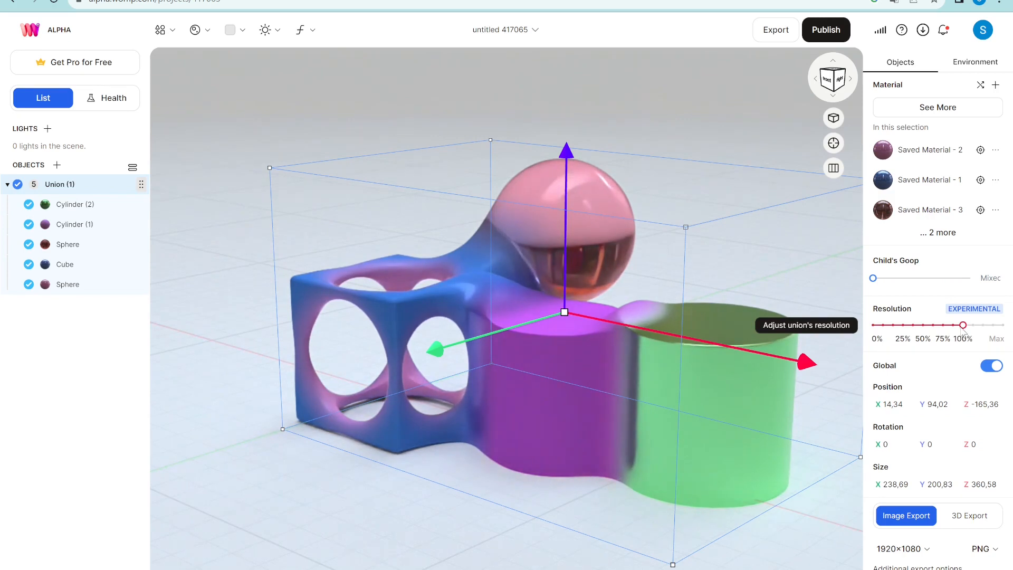
left_click_drag(964, 328, 991, 333)
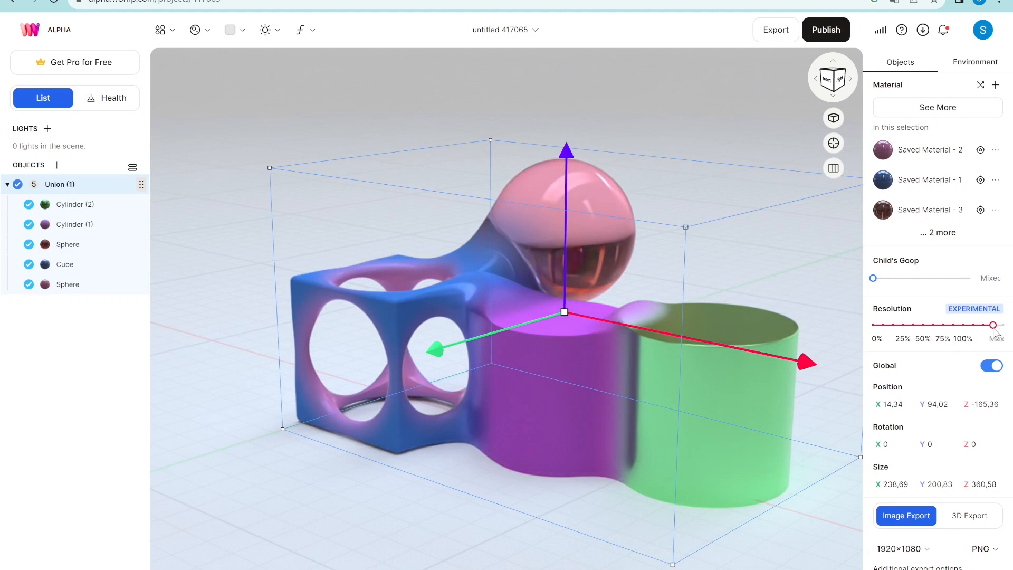
left_click_drag(990, 332, 934, 329)
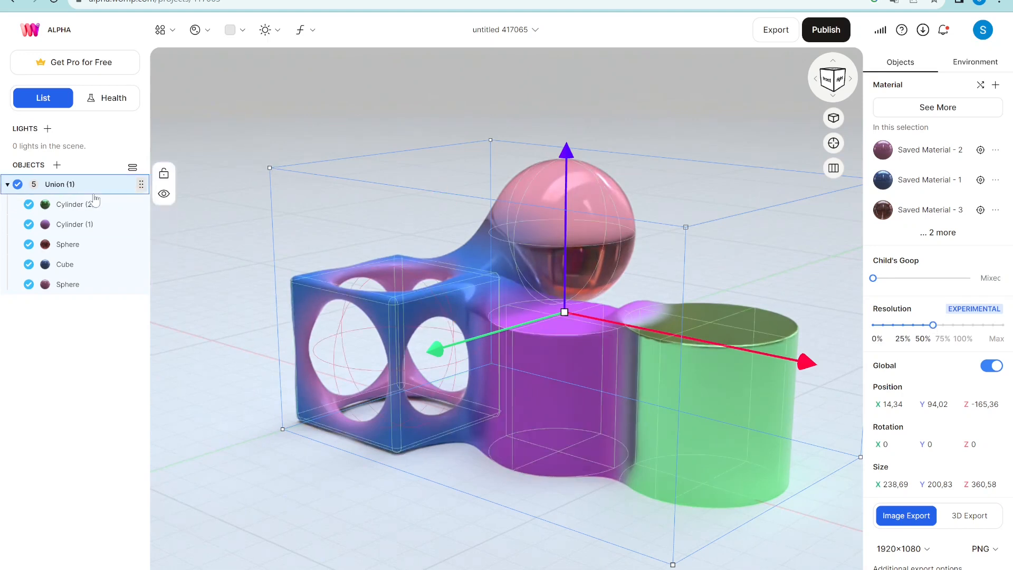
- Apply the Subtract function to the union and inspect the result from the front with nothing selected
left_click(309, 35)
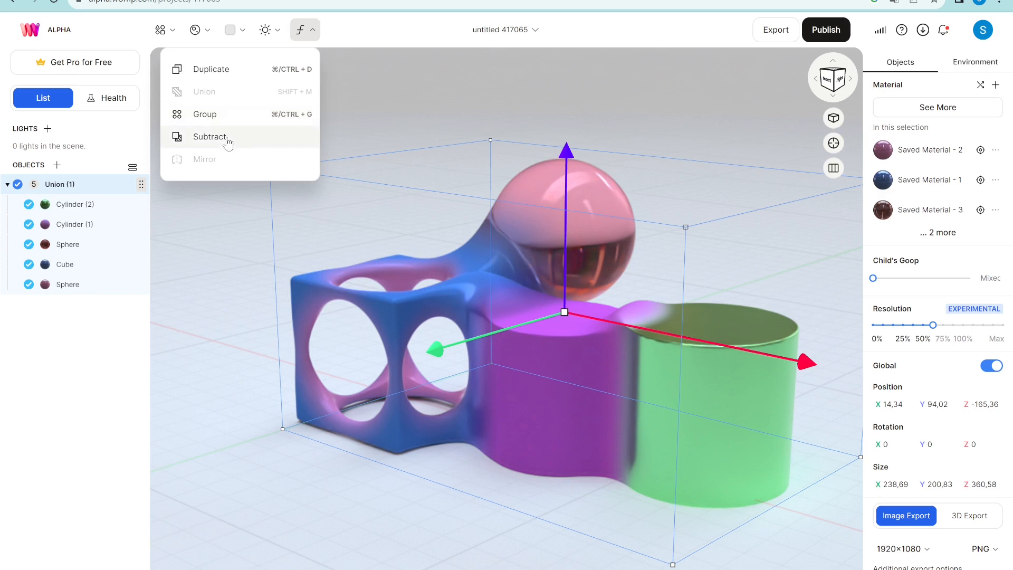
left_click(227, 138)
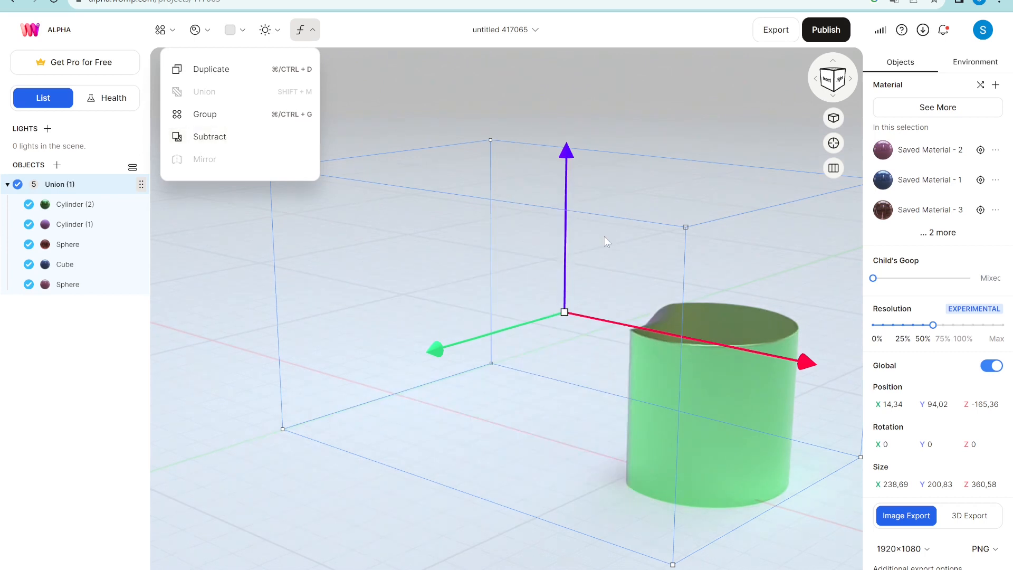
left_click(720, 108)
left_click_drag(508, 322, 744, 334)
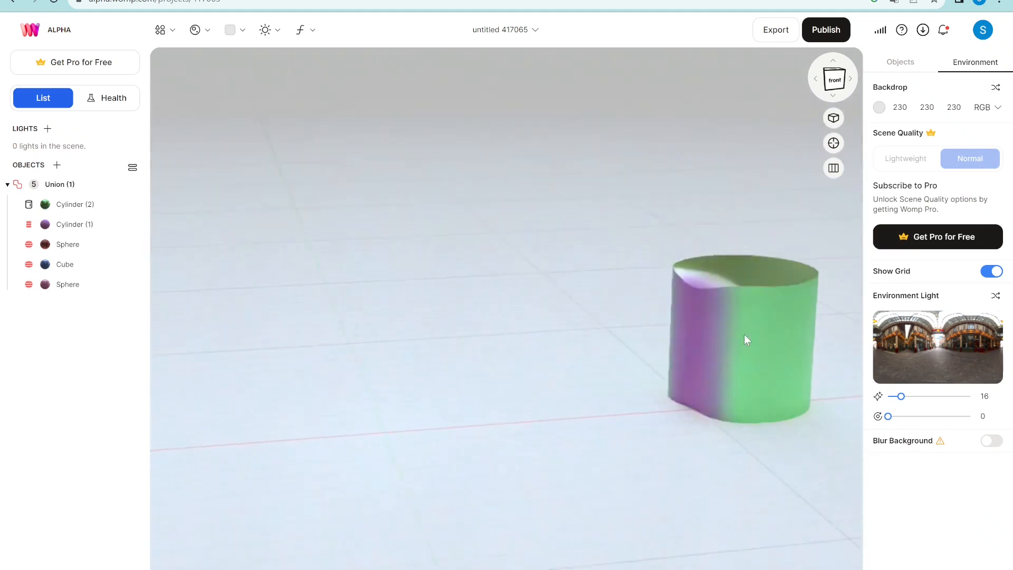
- Mirror the green cylinder in the union and move it along the red axis to X 188,34
left_click(90, 204)
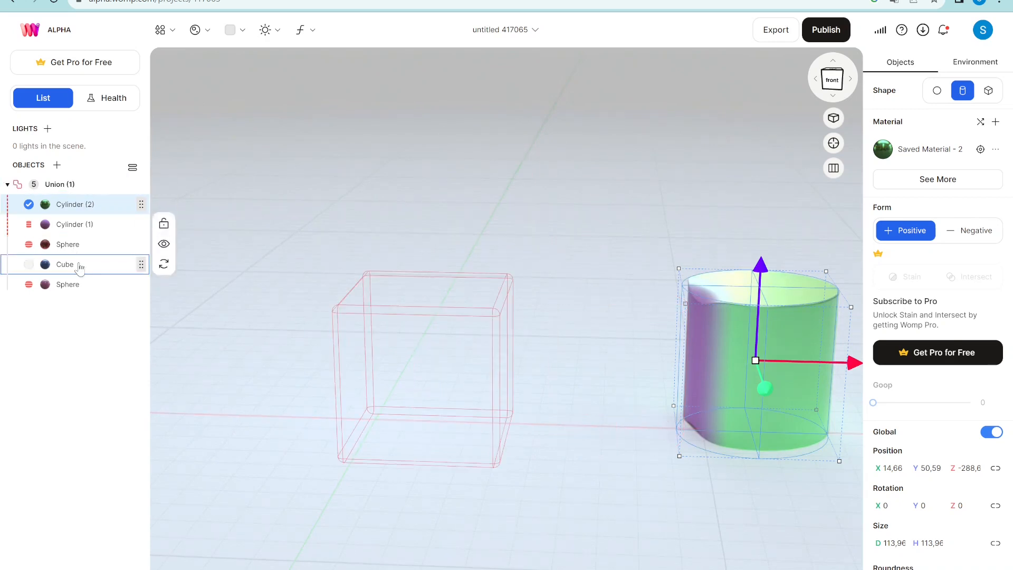
left_click(301, 30)
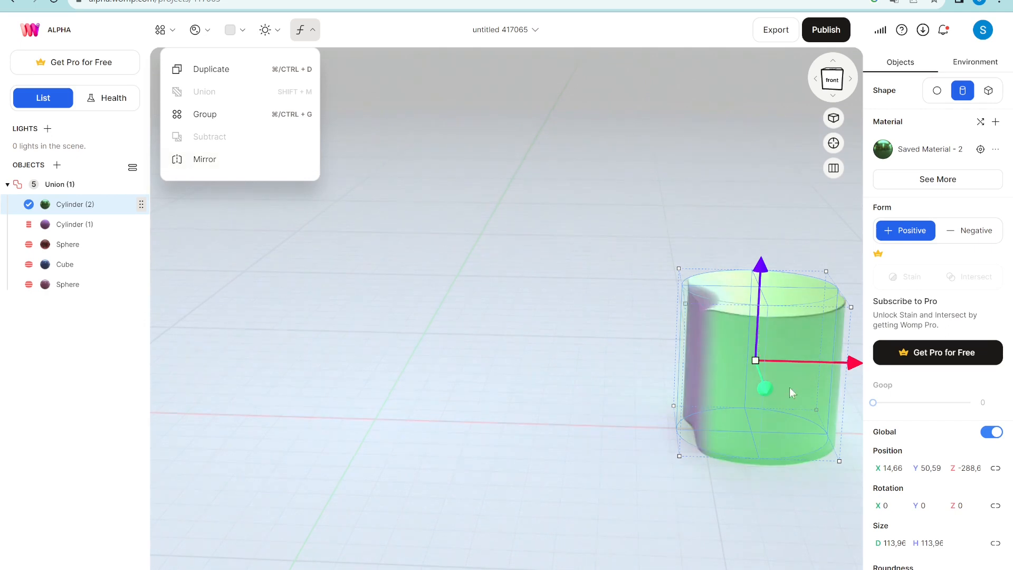
left_click_drag(790, 387, 690, 310)
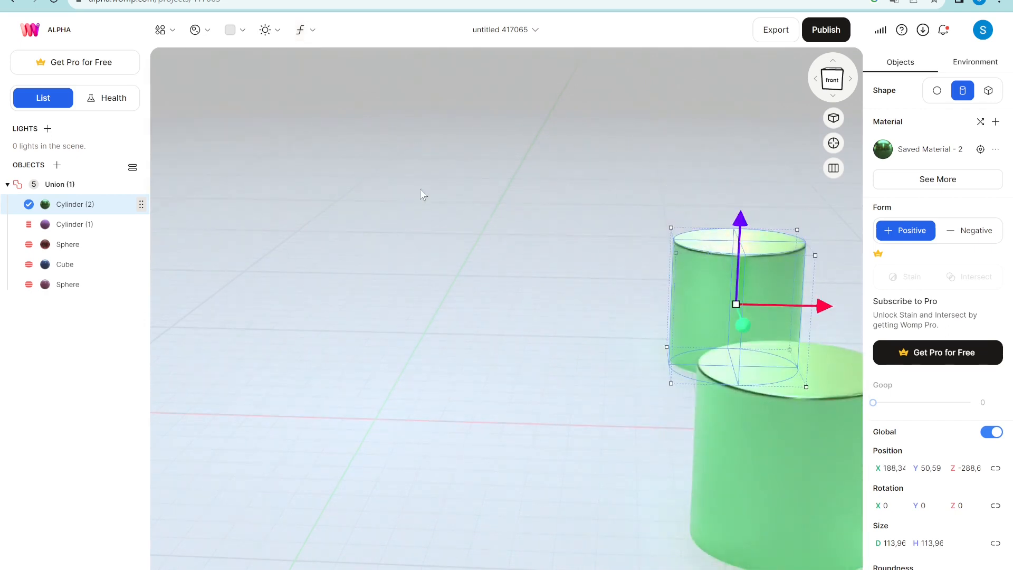
- Undo the green cylinder's move, its mirroring and the union's subtraction
key("ctrl+z")
key("ctrl+z")
key("ctrl+z")
key("ctrl+z")
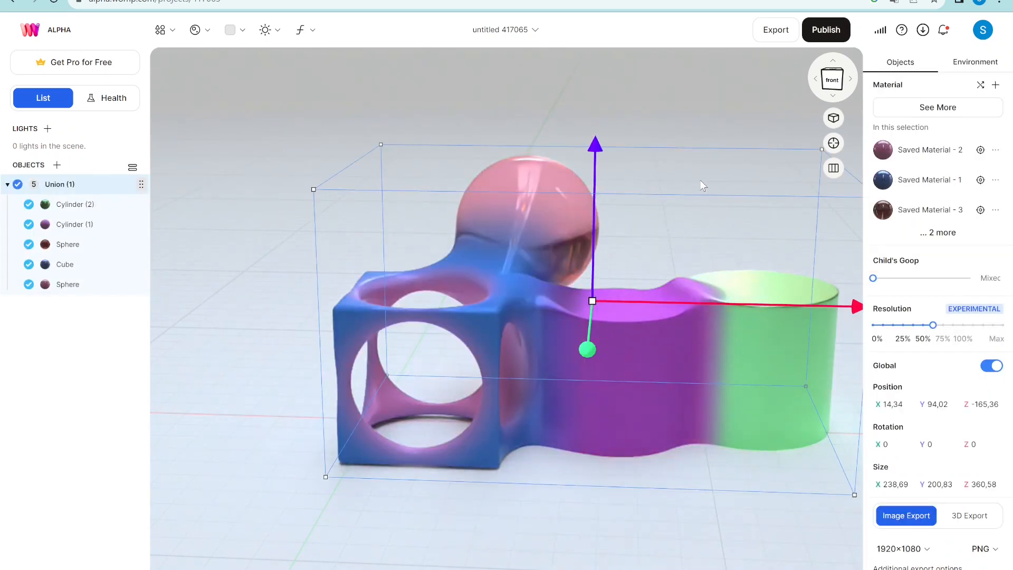
left_click_drag(669, 96, 623, 109)
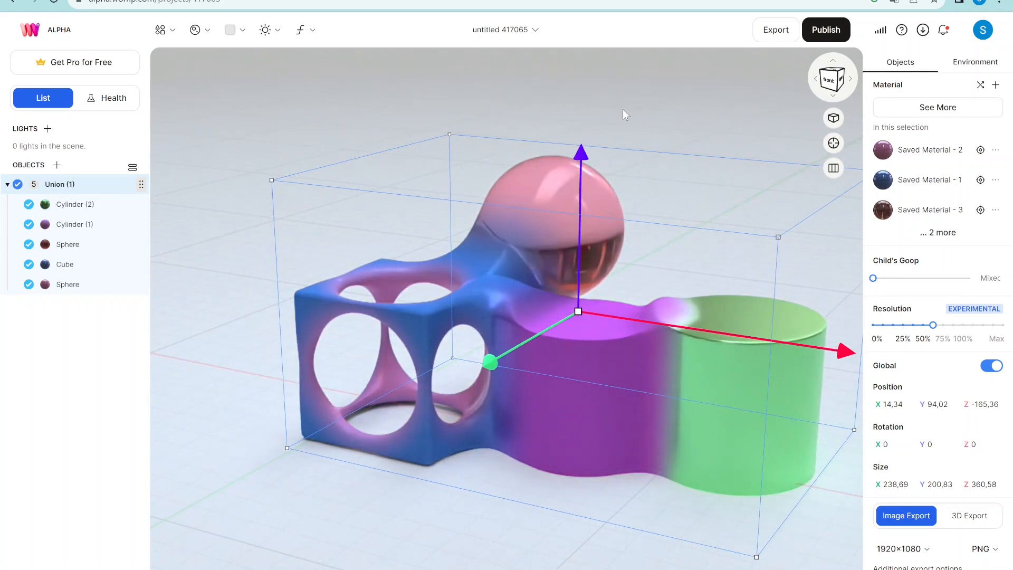